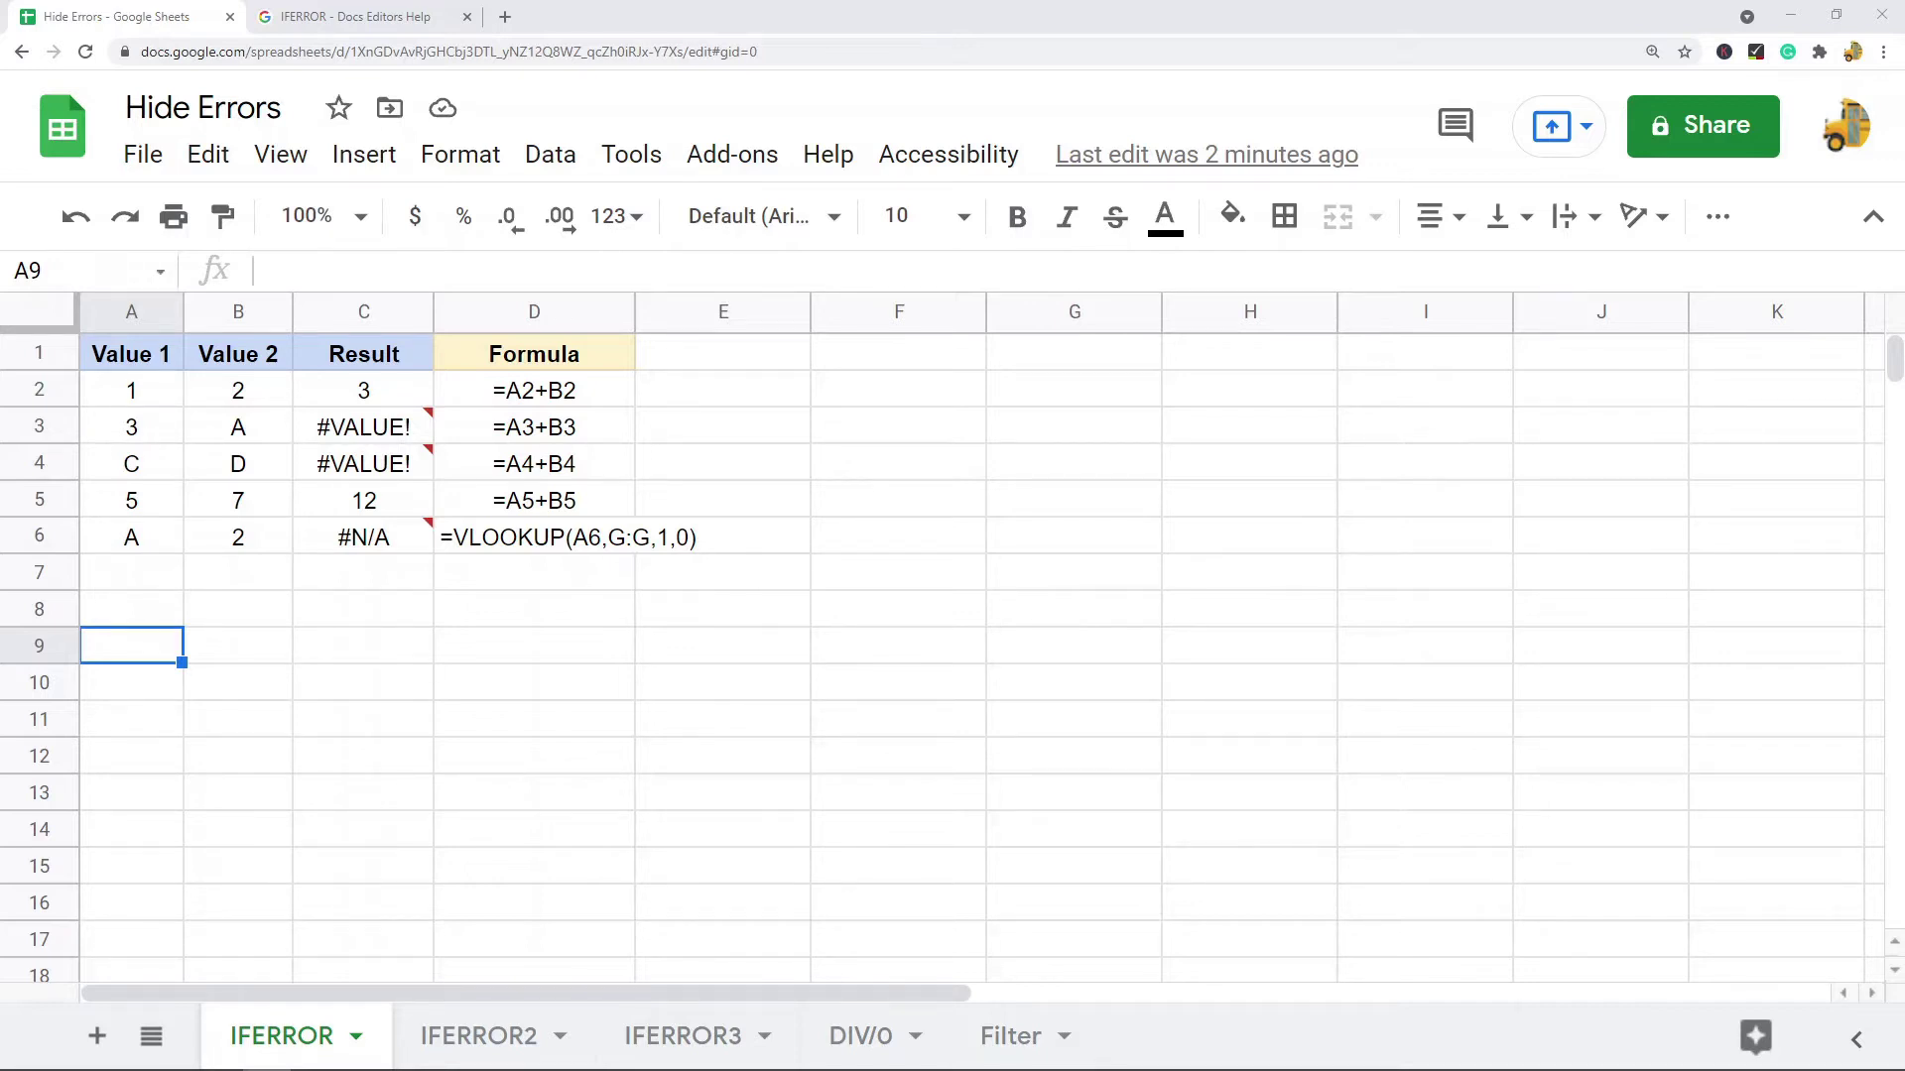
- Inspect the #VALUE! and #N/A error messages in Result cells C2:C6
{"action": "mouse_move", "coordinate": [372, 432]}
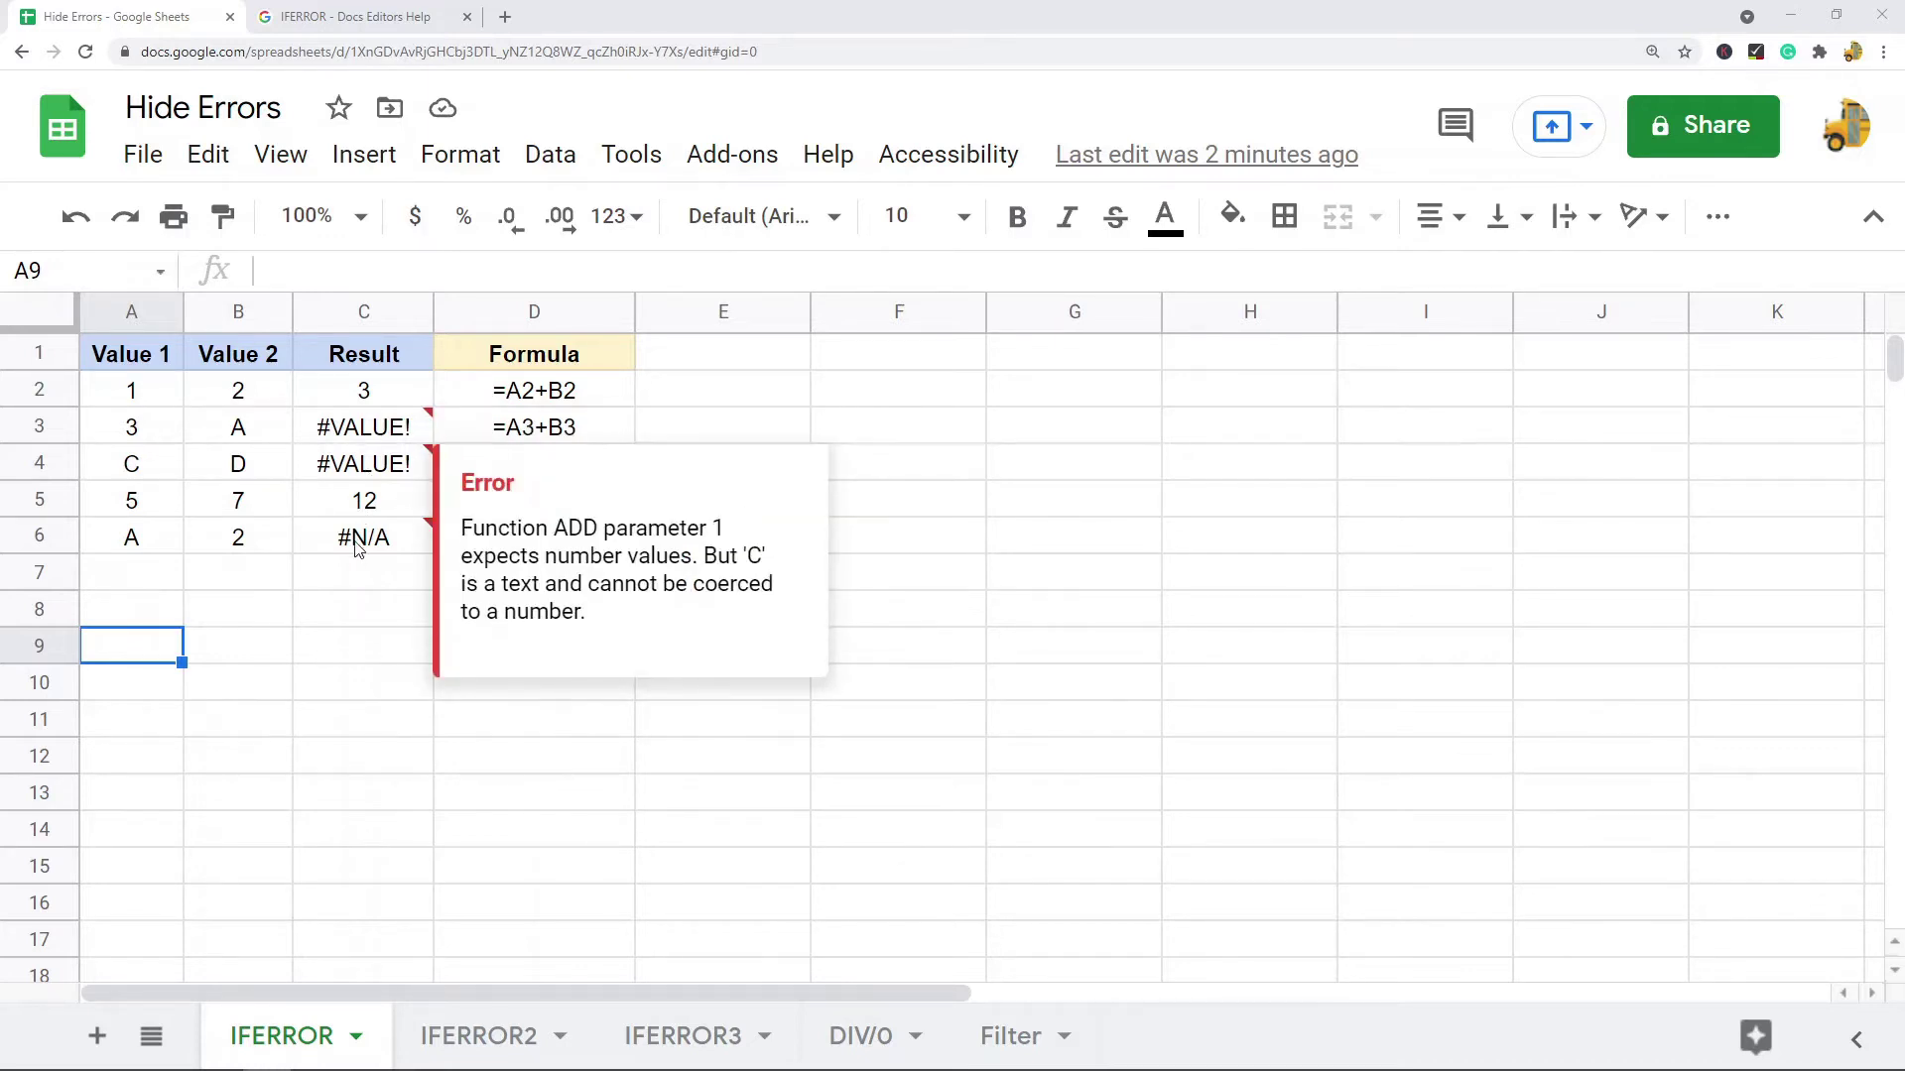
{"action": "mouse_move", "coordinate": [359, 543]}
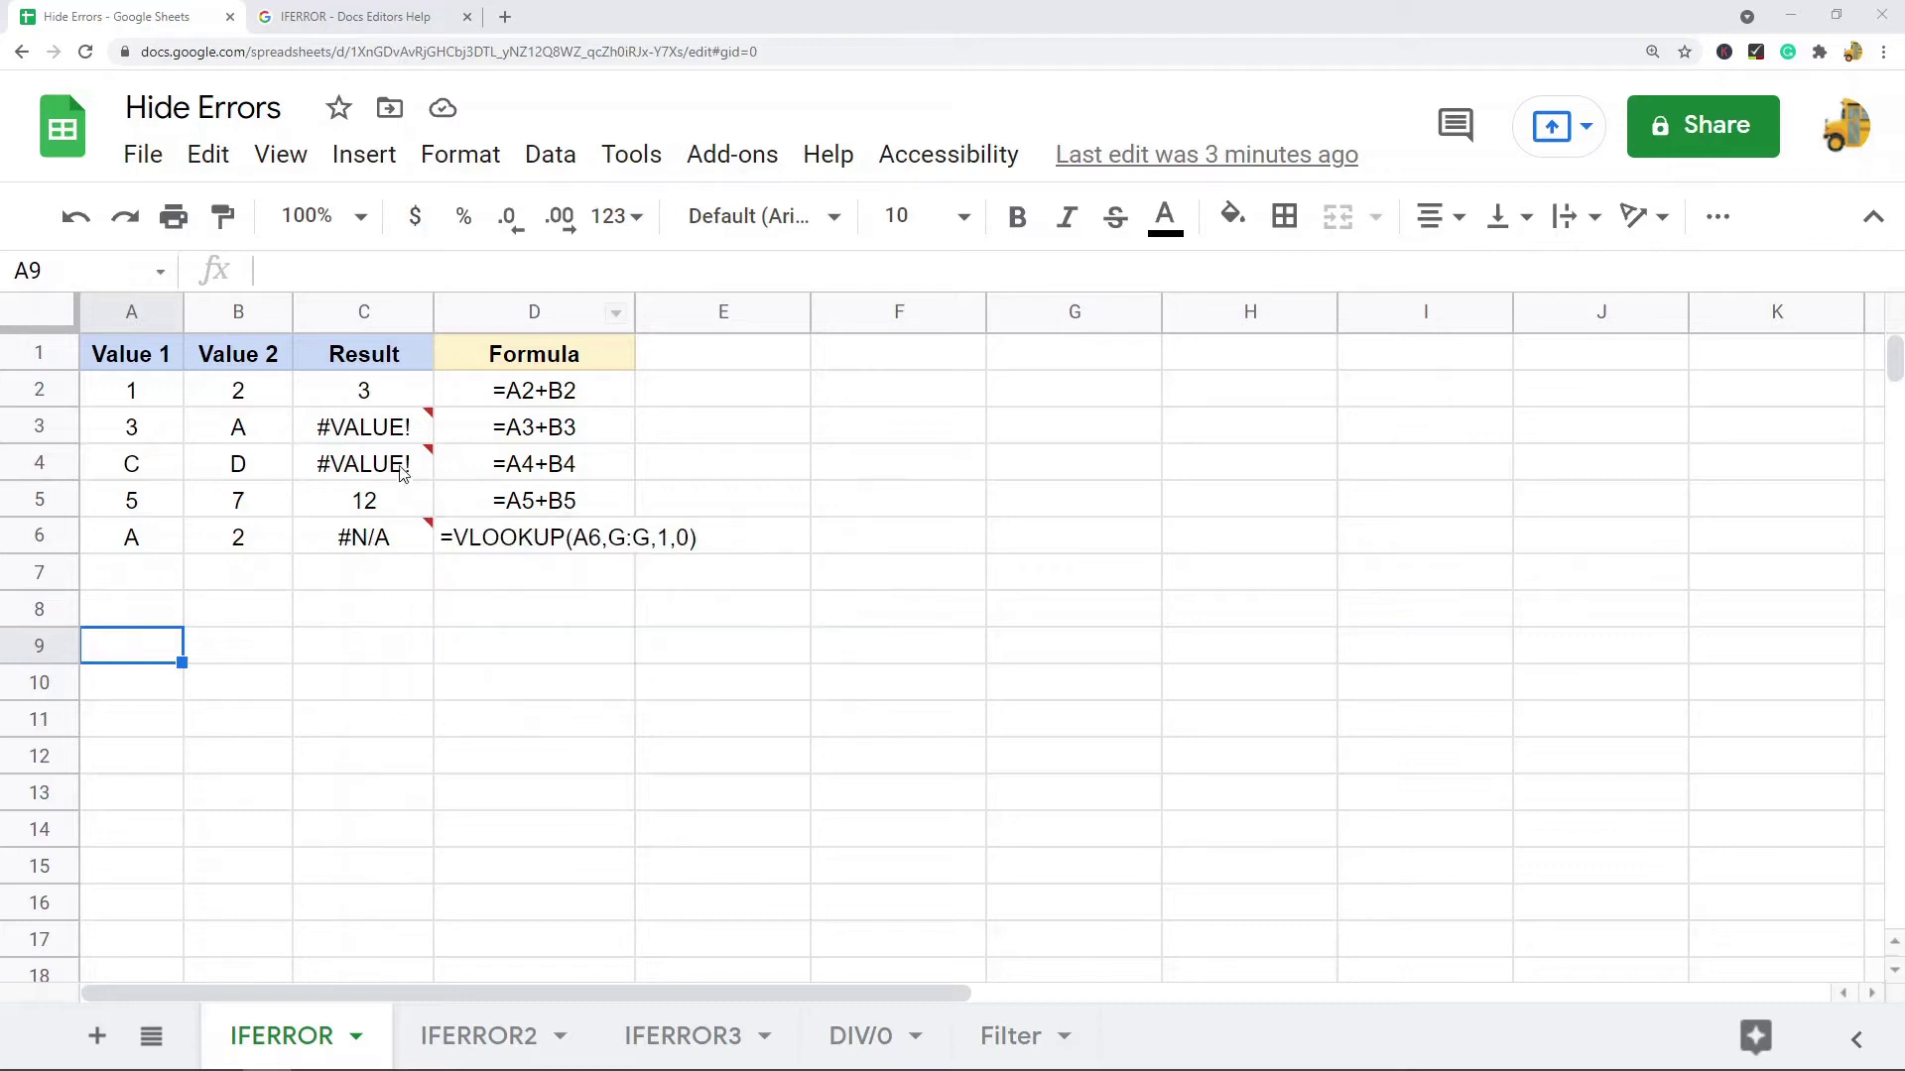
{"action": "left_click_drag", "start_coordinate": [382, 390], "coordinate": [387, 526]}
{"action": "left_click", "coordinate": [377, 443]}
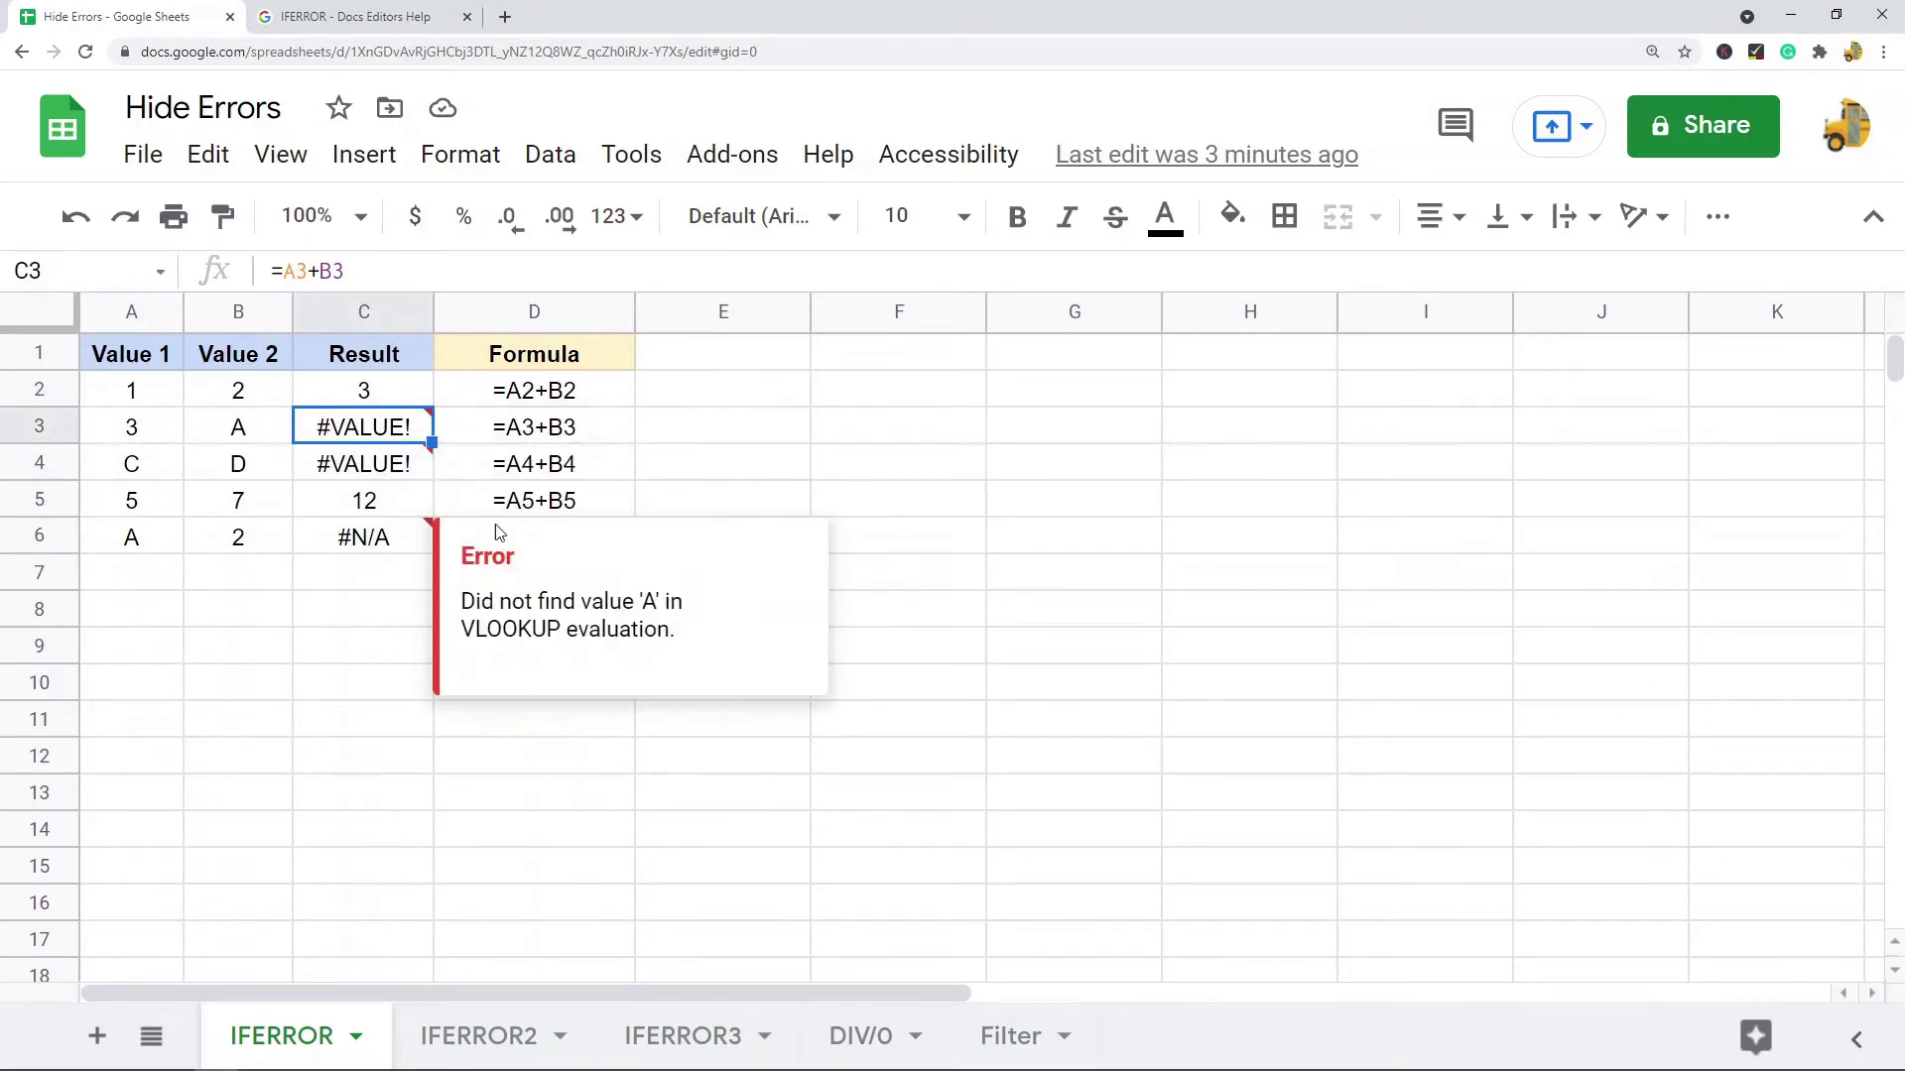
{"action": "left_click", "coordinate": [1202, 488]}
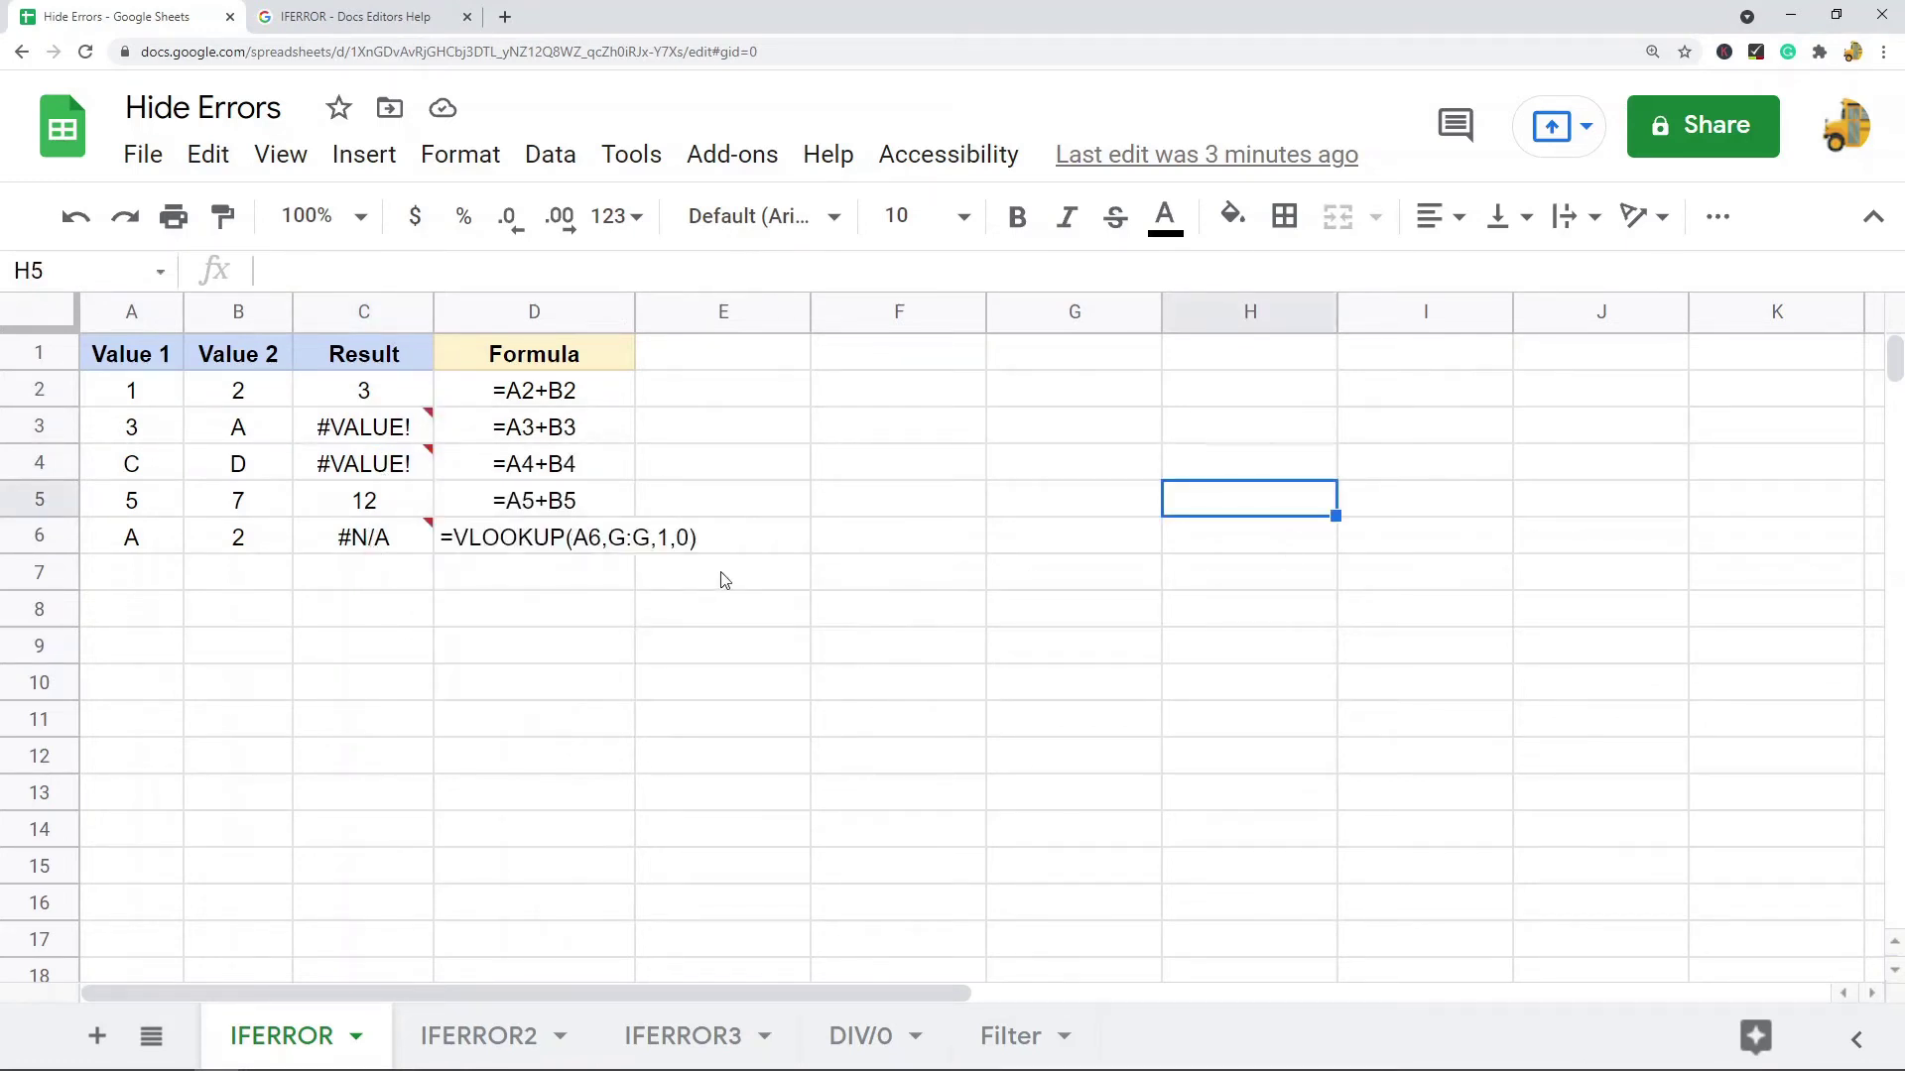
{"action": "mouse_move", "coordinate": [372, 474]}
{"action": "mouse_move", "coordinate": [395, 434]}
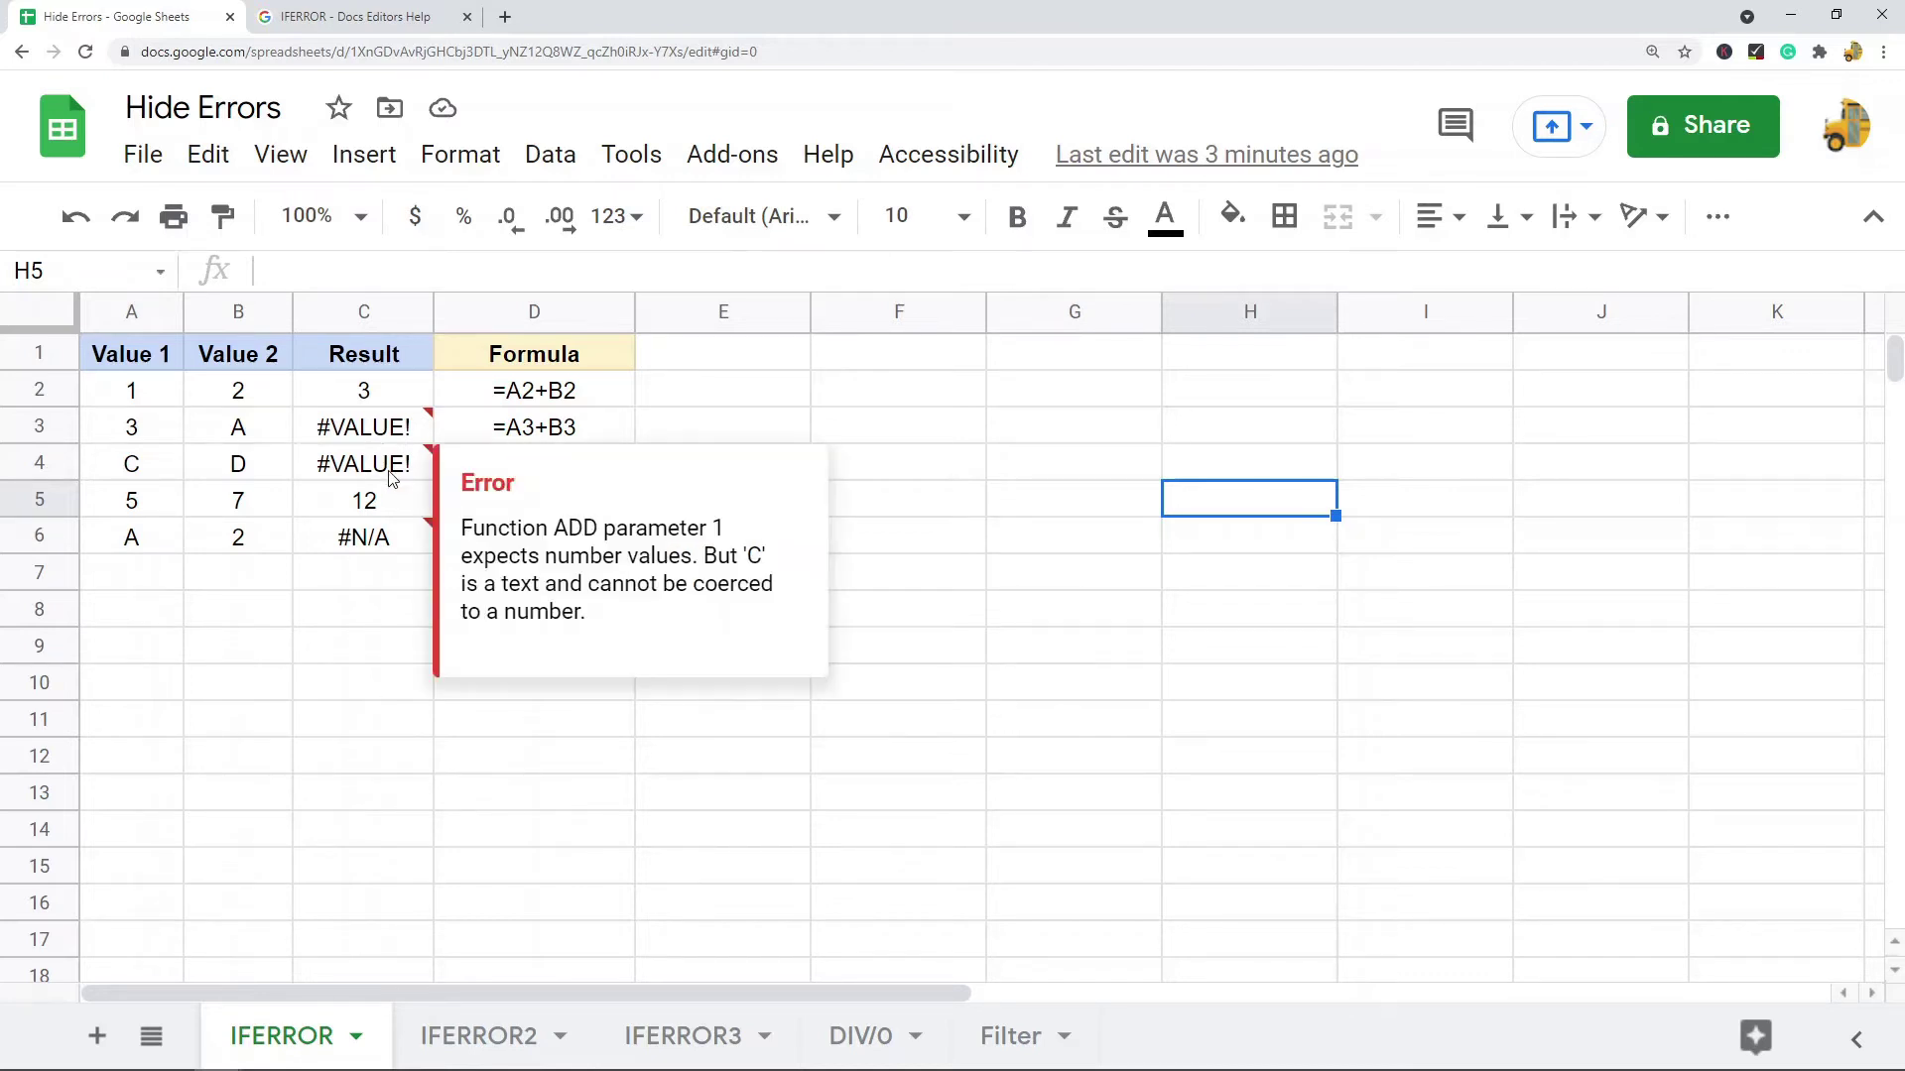
{"action": "mouse_move", "coordinate": [378, 553]}
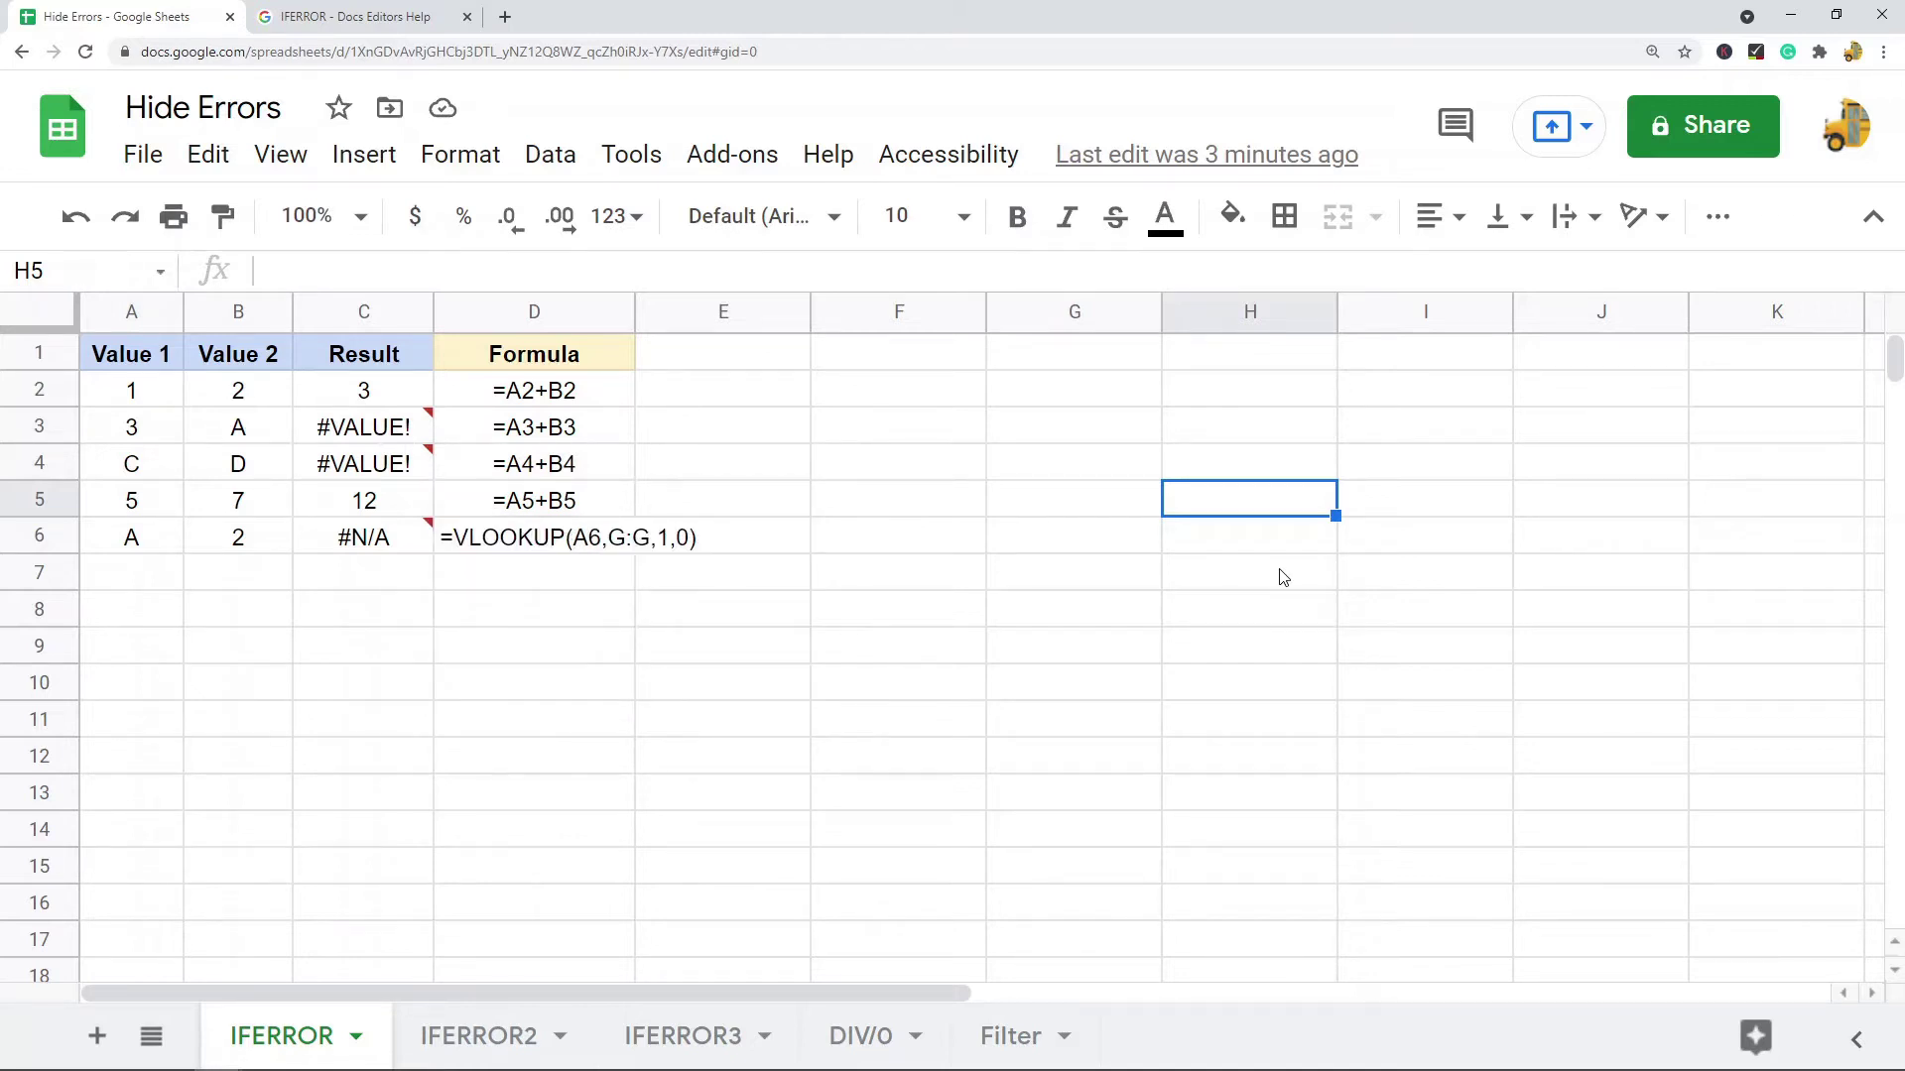
{"action": "left_click", "coordinate": [501, 1038]}
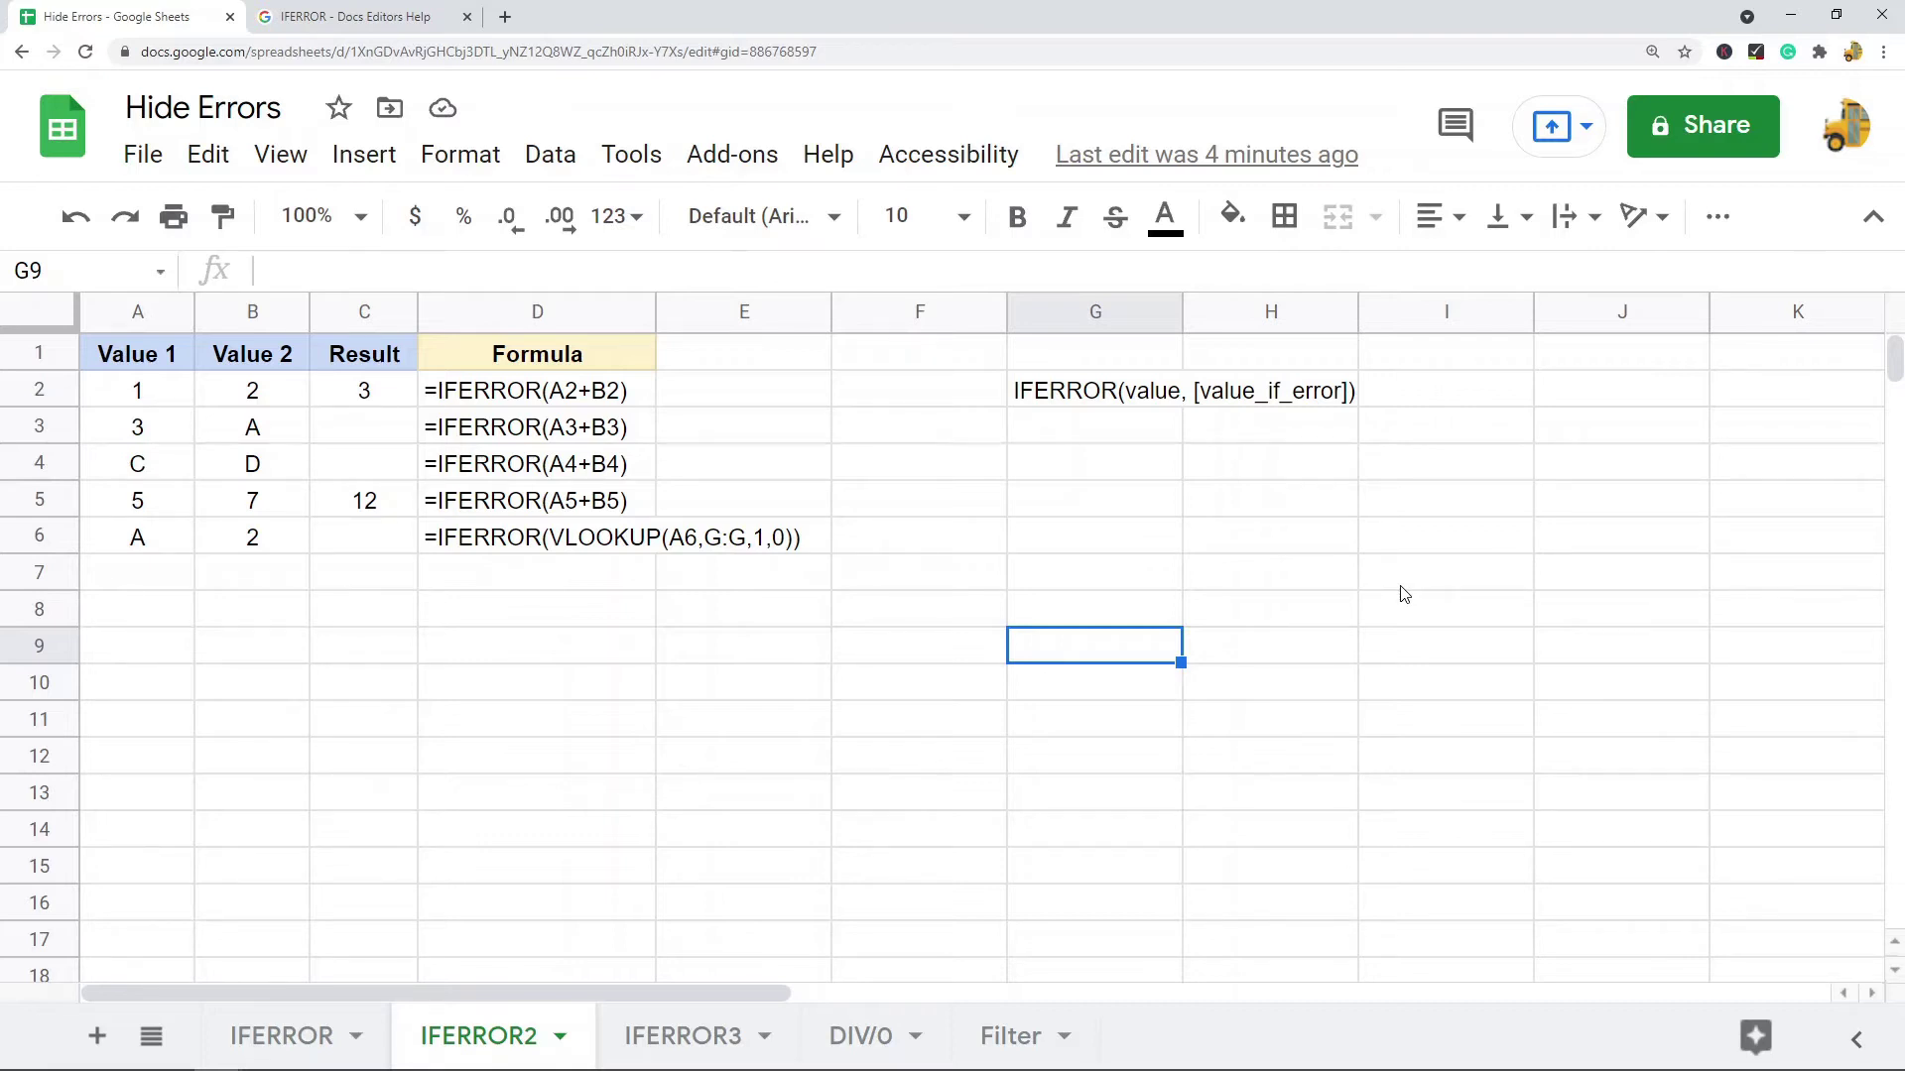
{"action": "left_click", "coordinate": [1146, 402]}
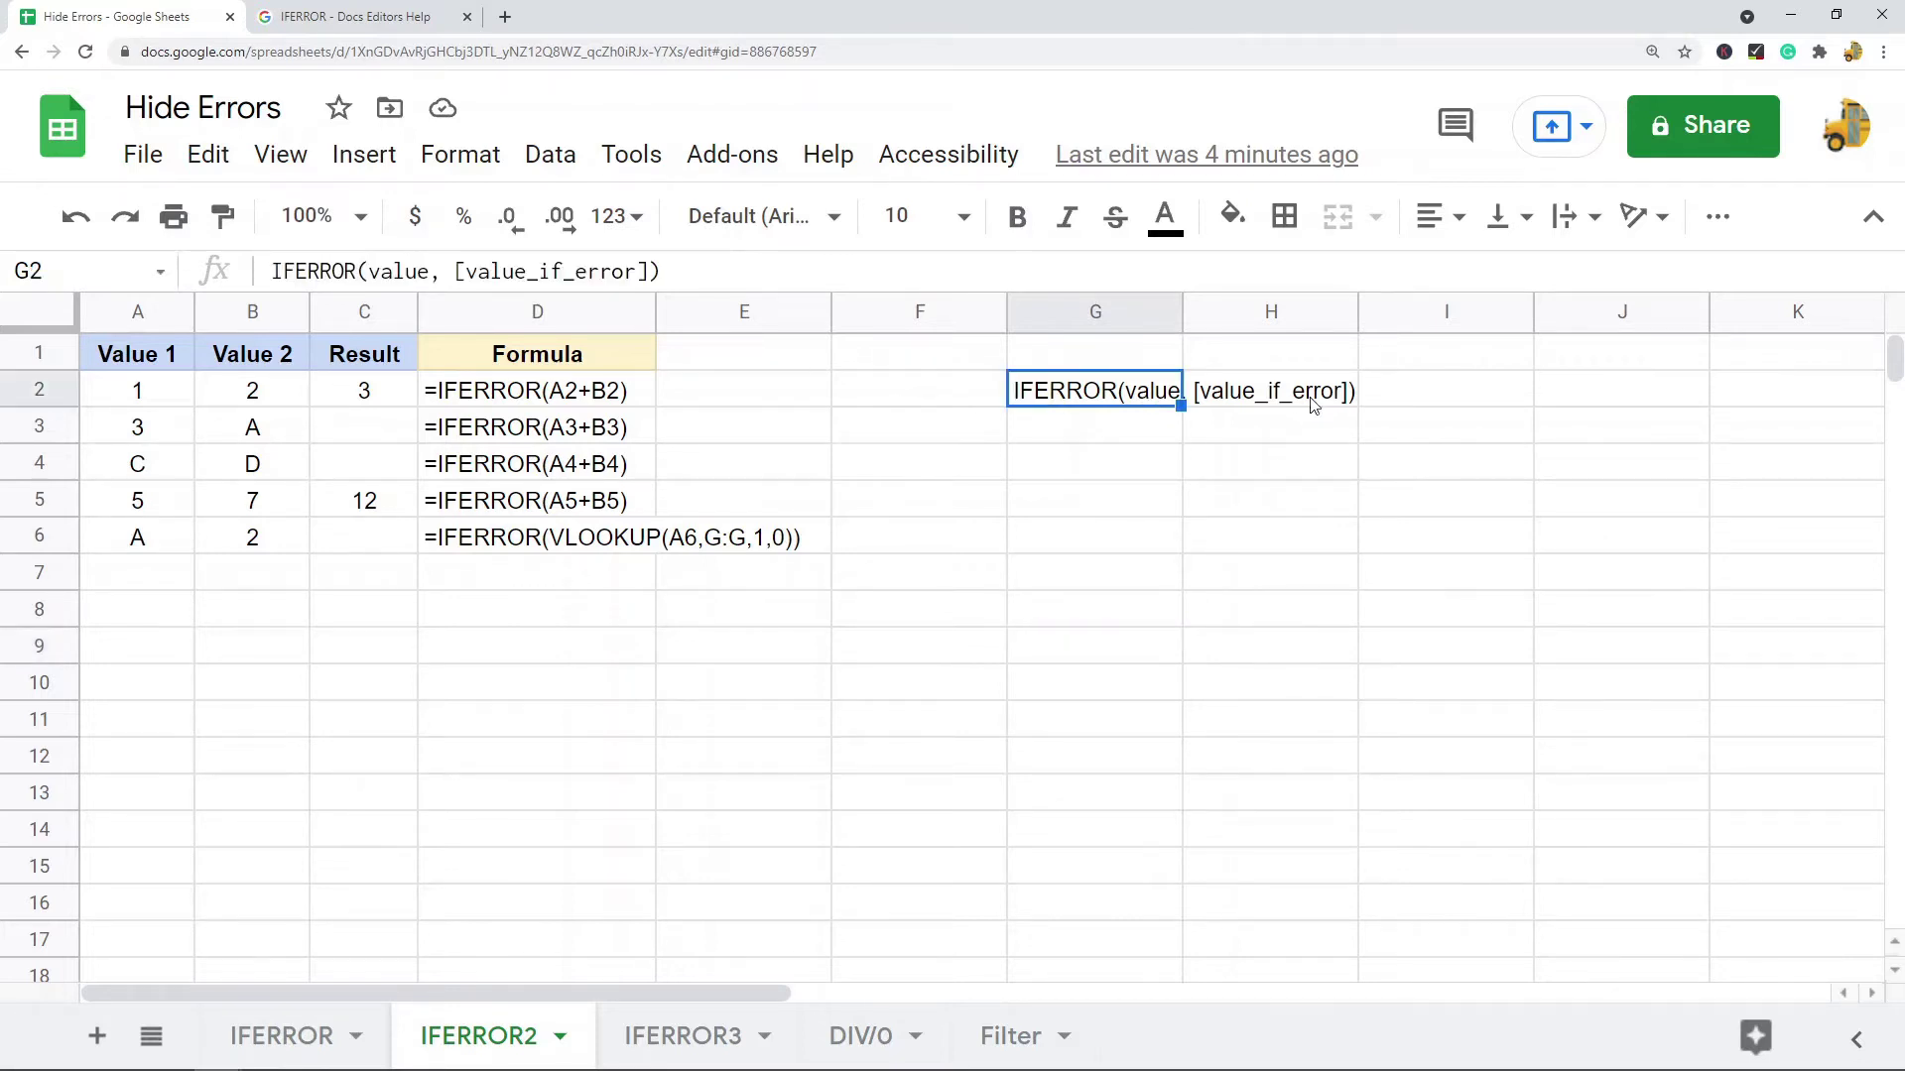
{"action": "left_click", "coordinate": [1196, 585]}
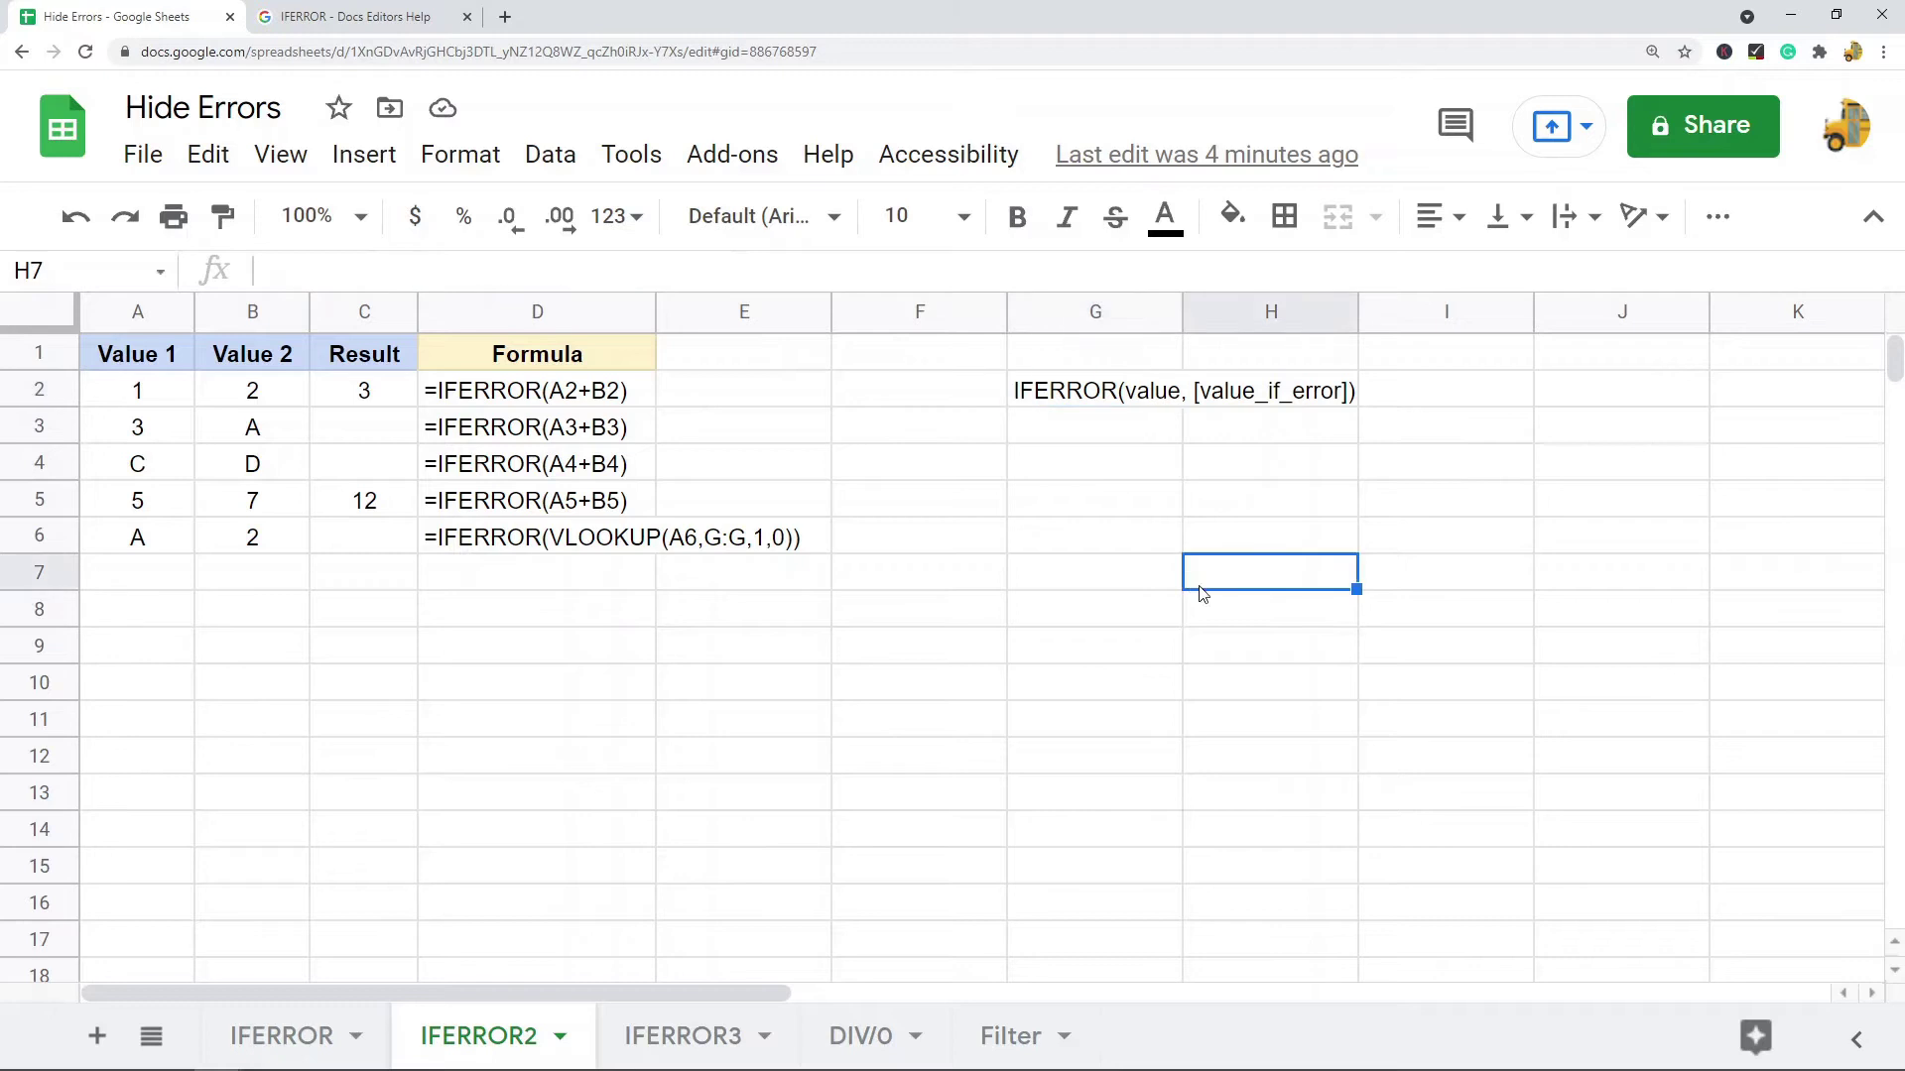
{"action": "left_click", "coordinate": [370, 397]}
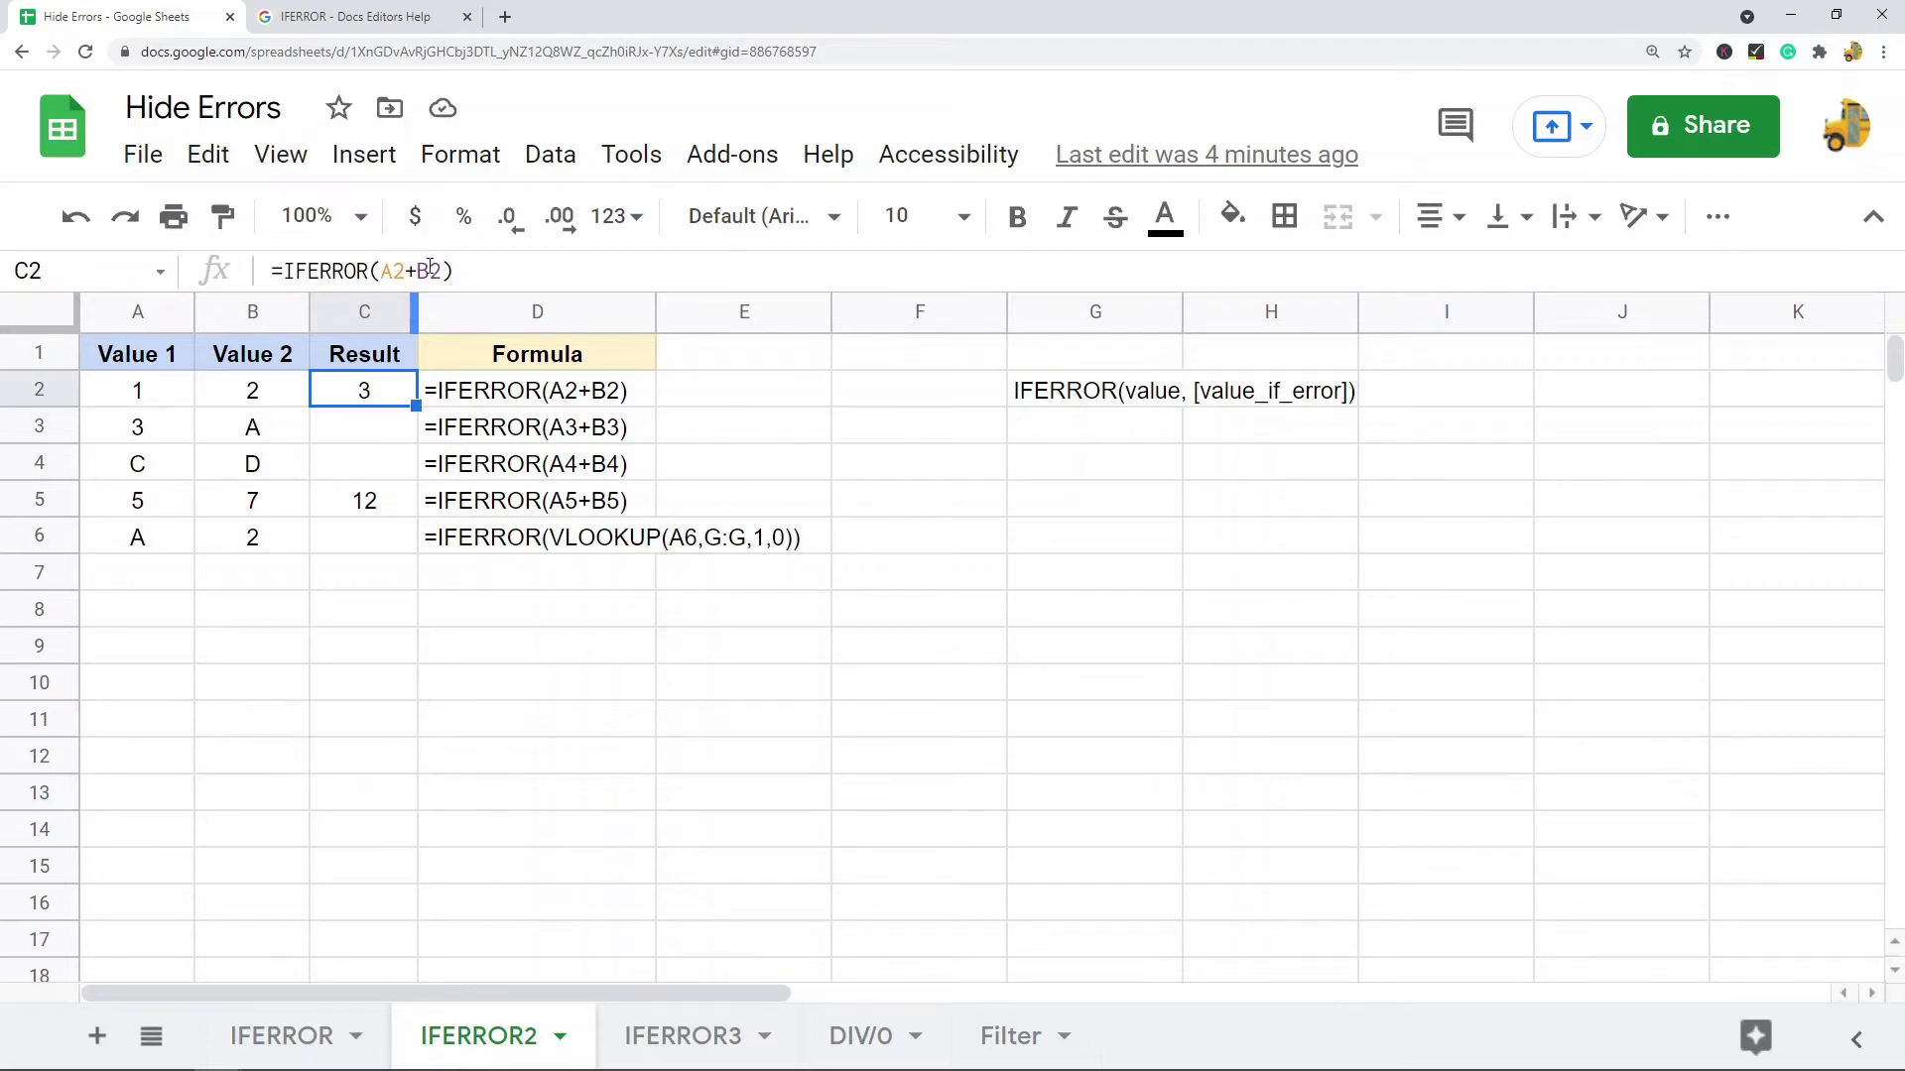
{"action": "left_click", "coordinate": [367, 270]}
{"action": "left_click_drag", "start_coordinate": [367, 270], "coordinate": [277, 271]}
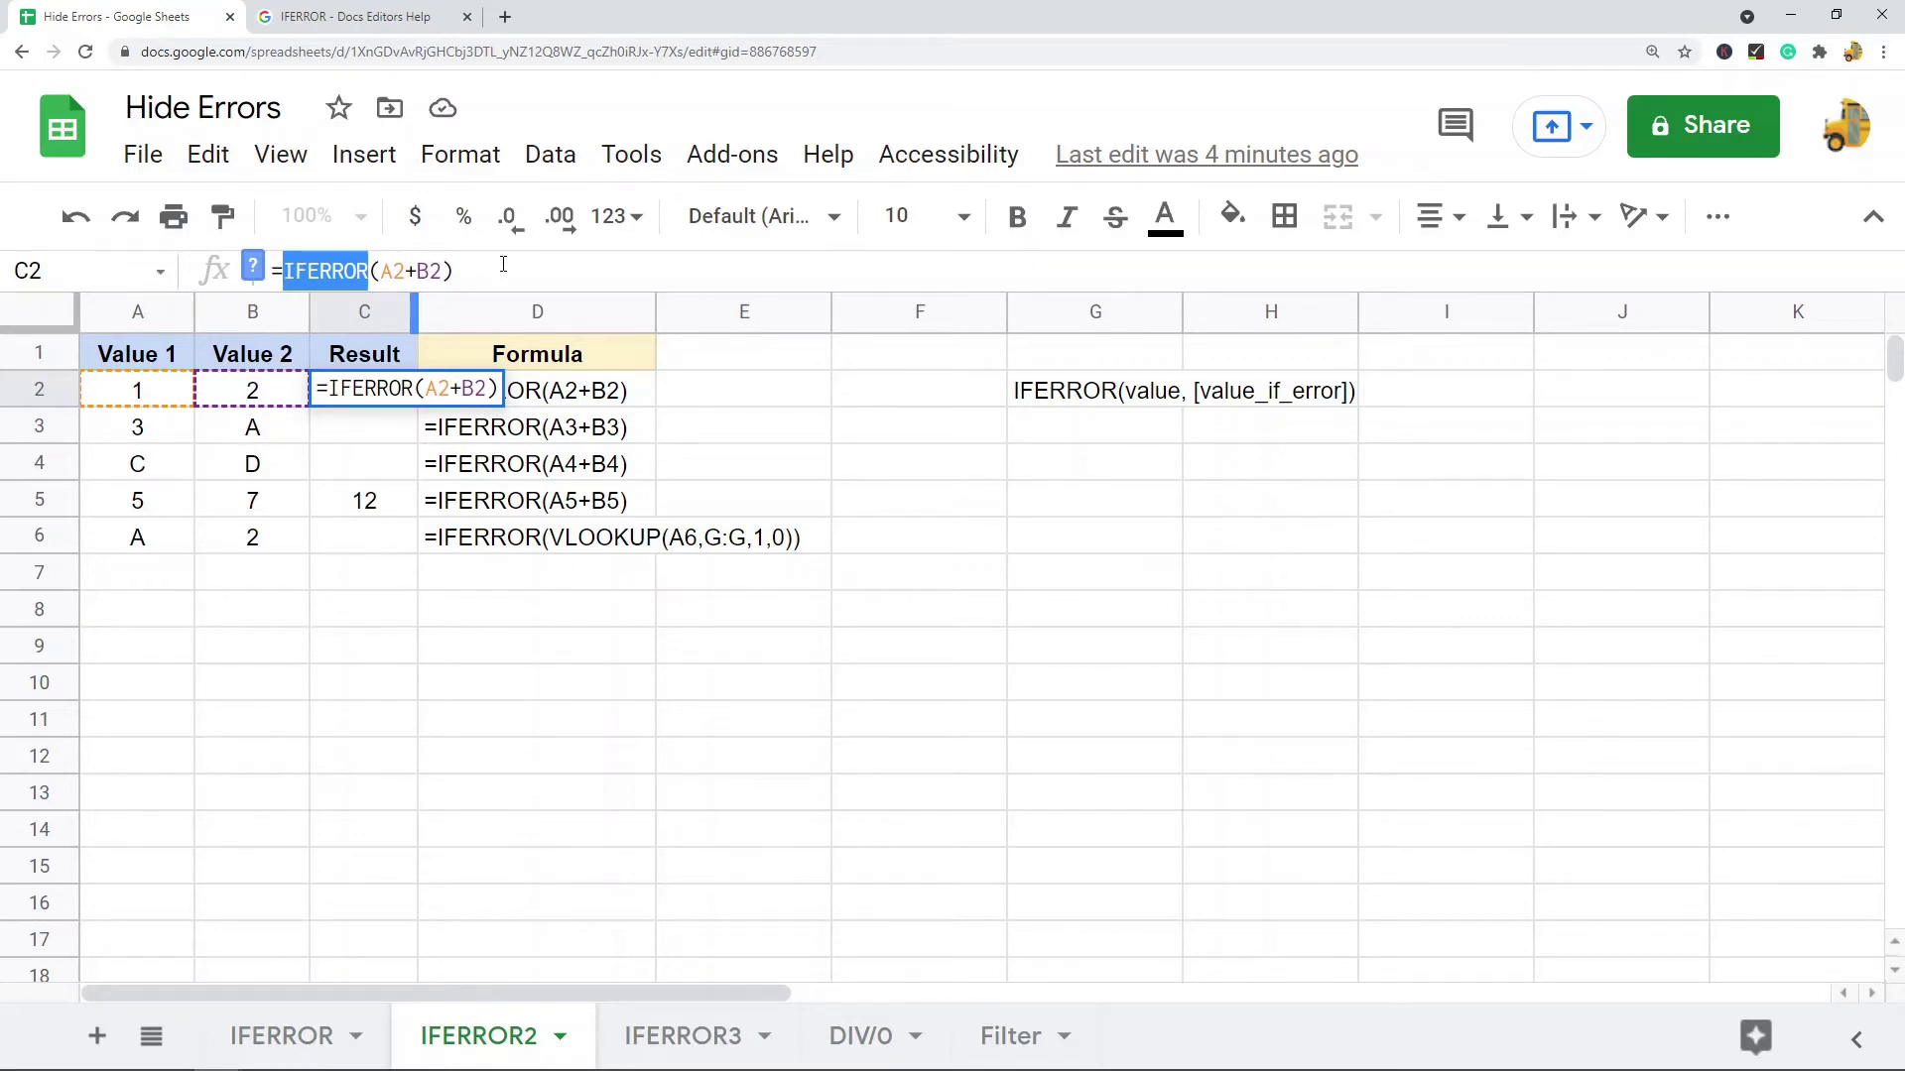
{"action": "left_click_drag", "start_coordinate": [443, 270], "coordinate": [378, 271]}
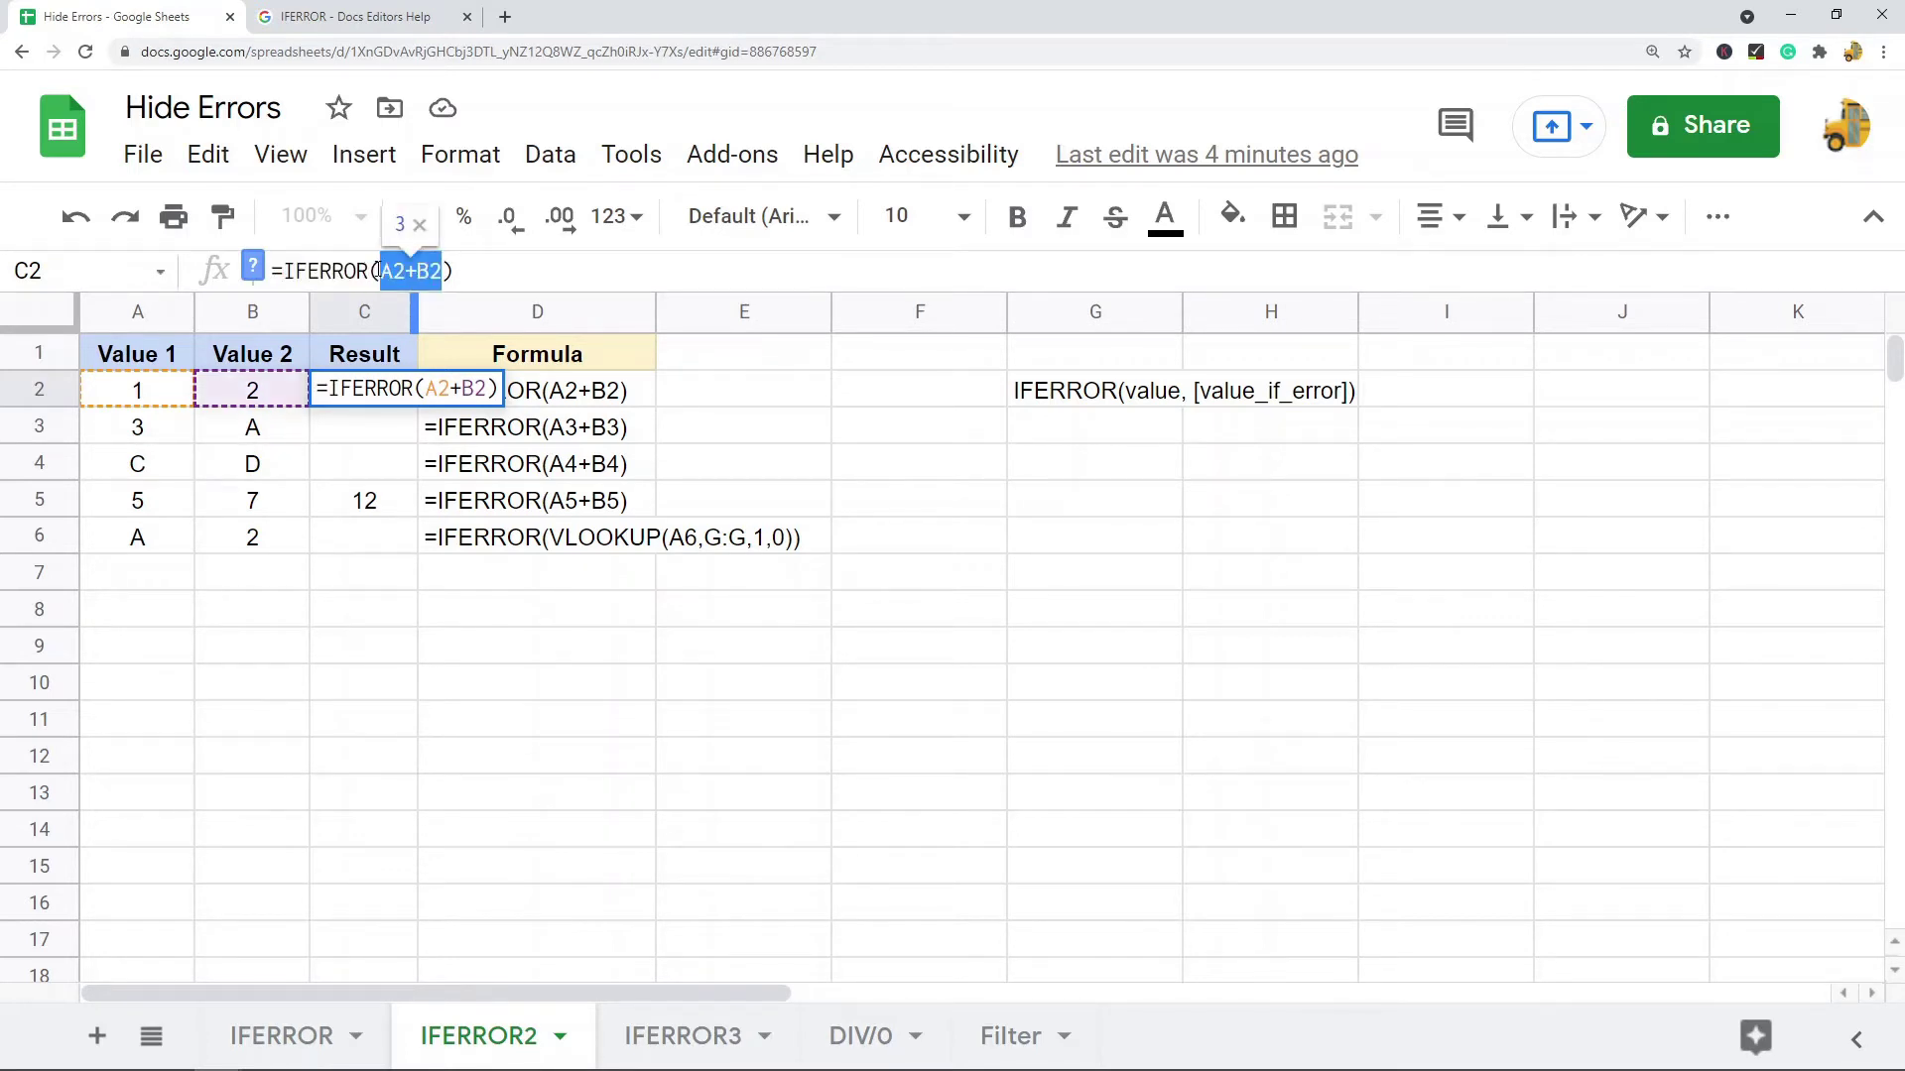
{"action": "left_click", "coordinate": [437, 277]}
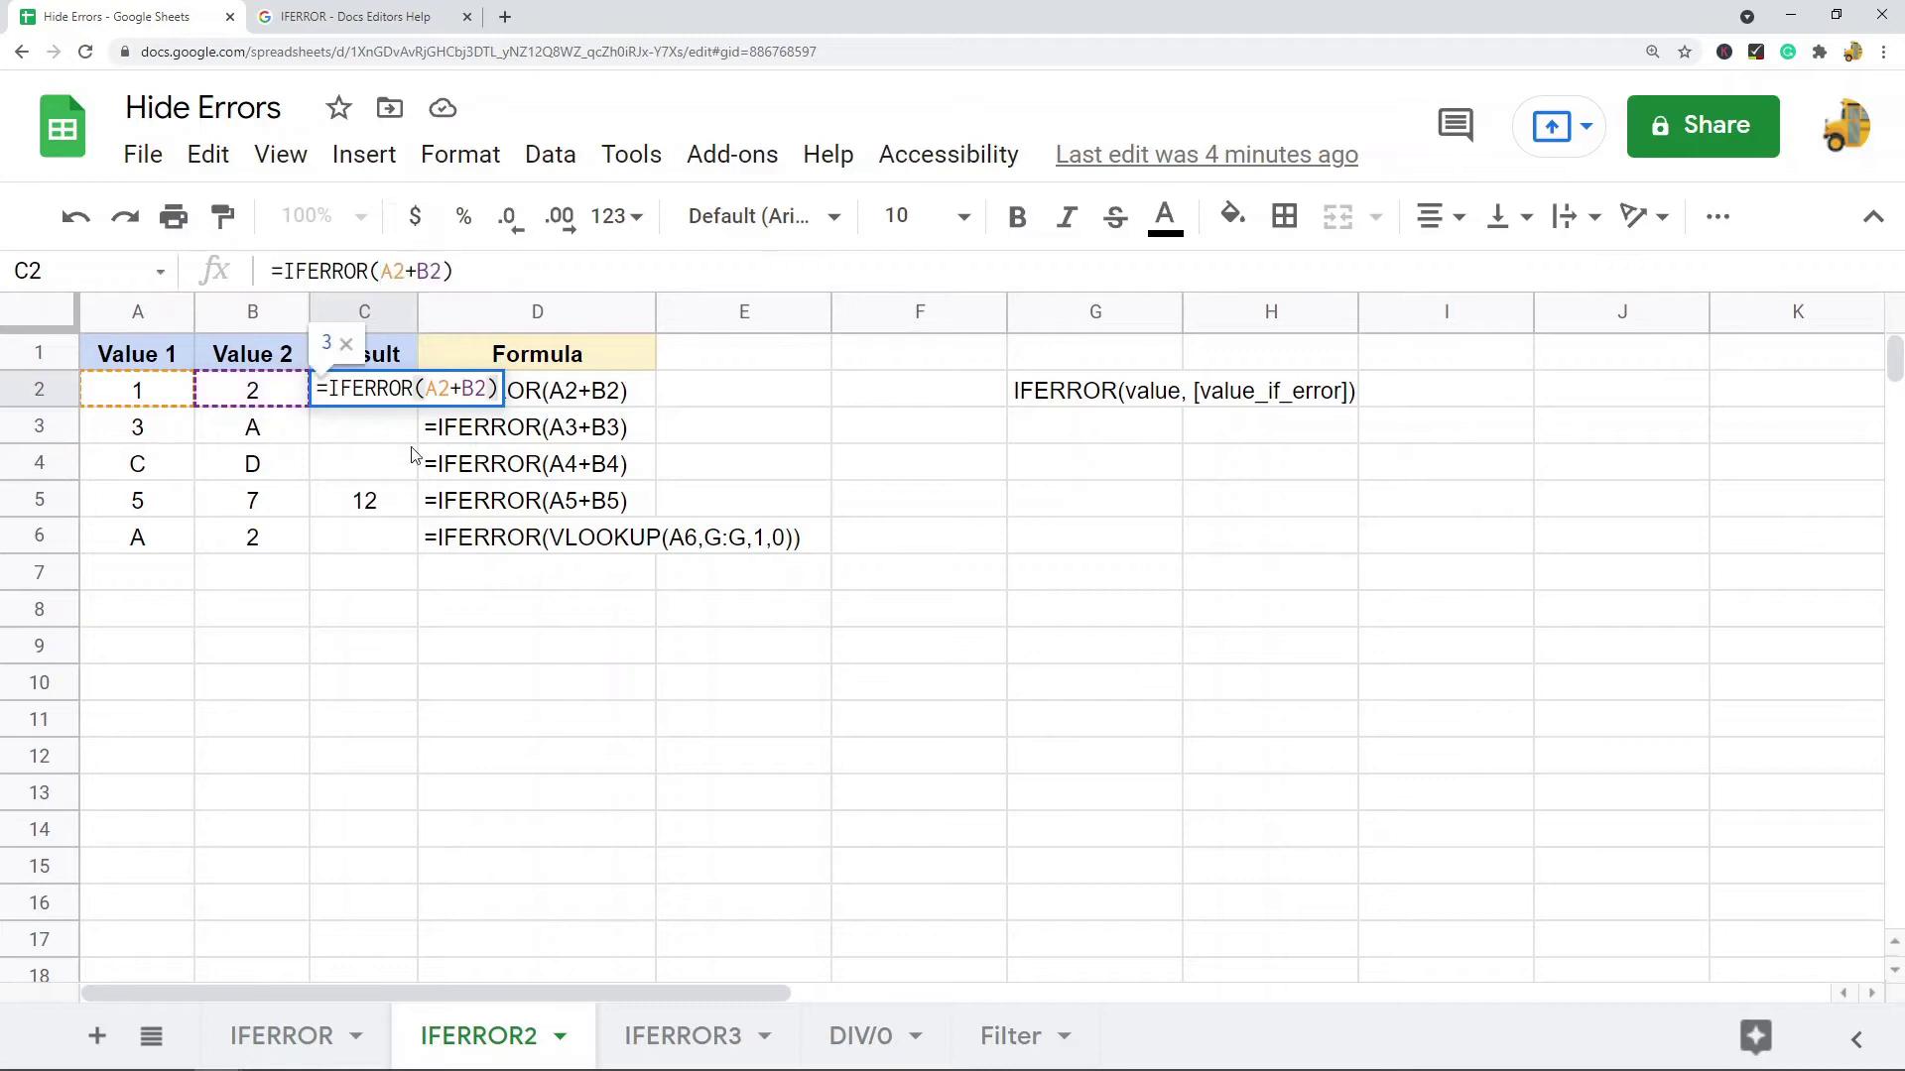
{"action": "key", "text": "Escape"}
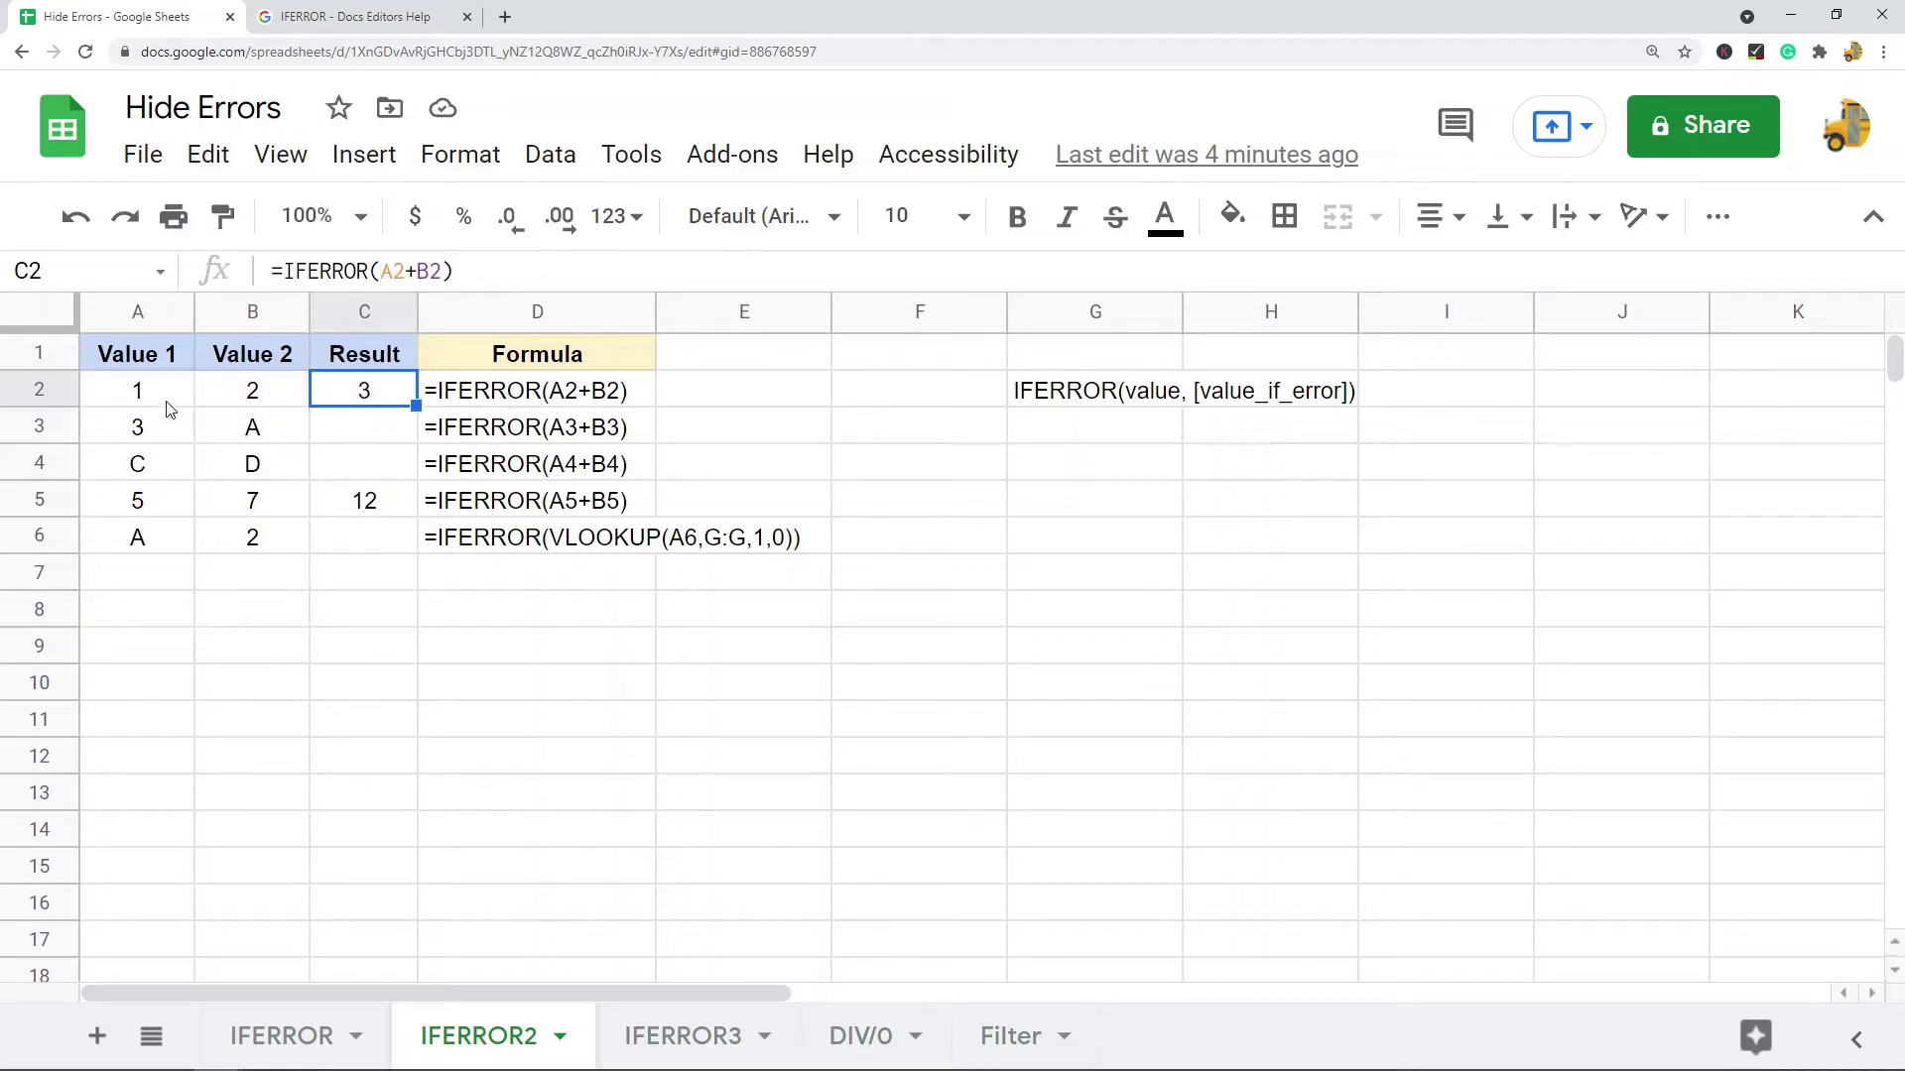
{"action": "left_click", "coordinate": [169, 402]}
{"action": "left_click", "coordinate": [274, 399]}
{"action": "left_click", "coordinate": [378, 395]}
{"action": "left_click_drag", "start_coordinate": [447, 271], "coordinate": [380, 271]}
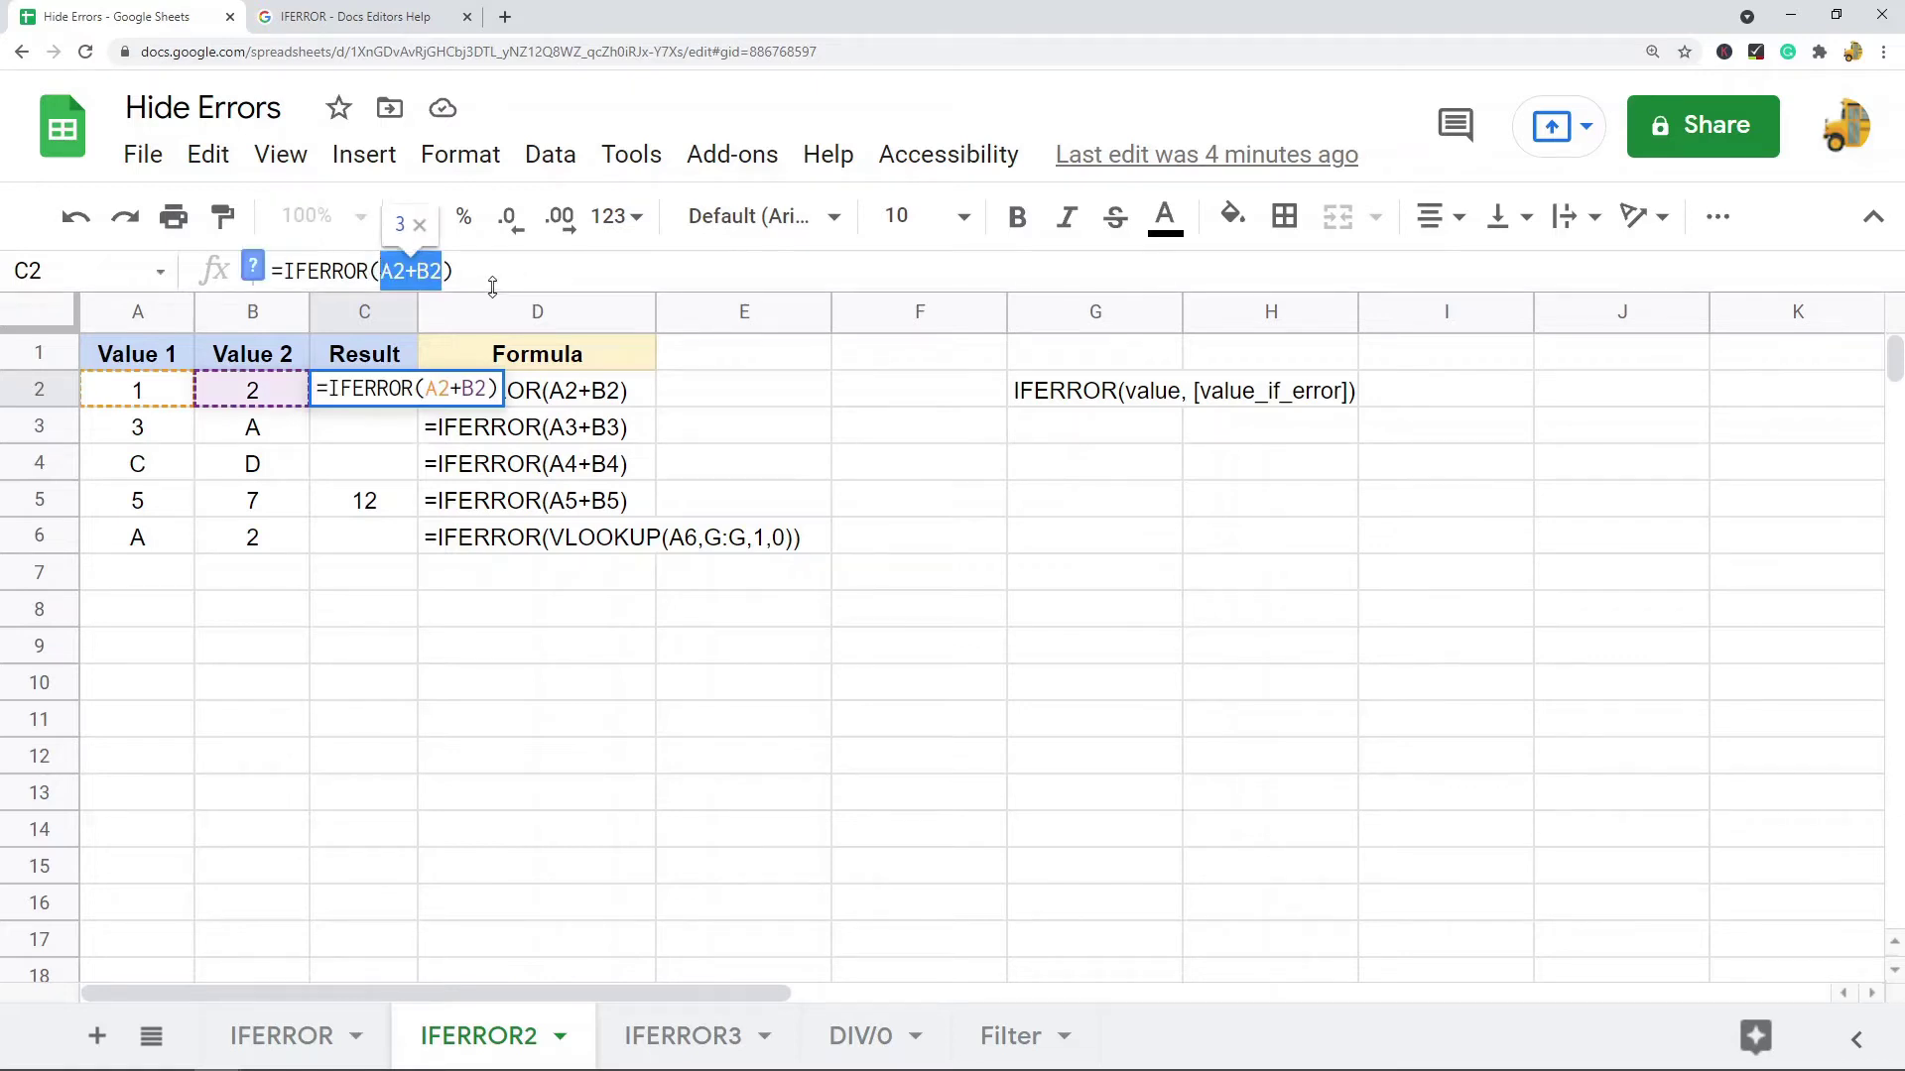
{"action": "left_click", "coordinate": [470, 271]}
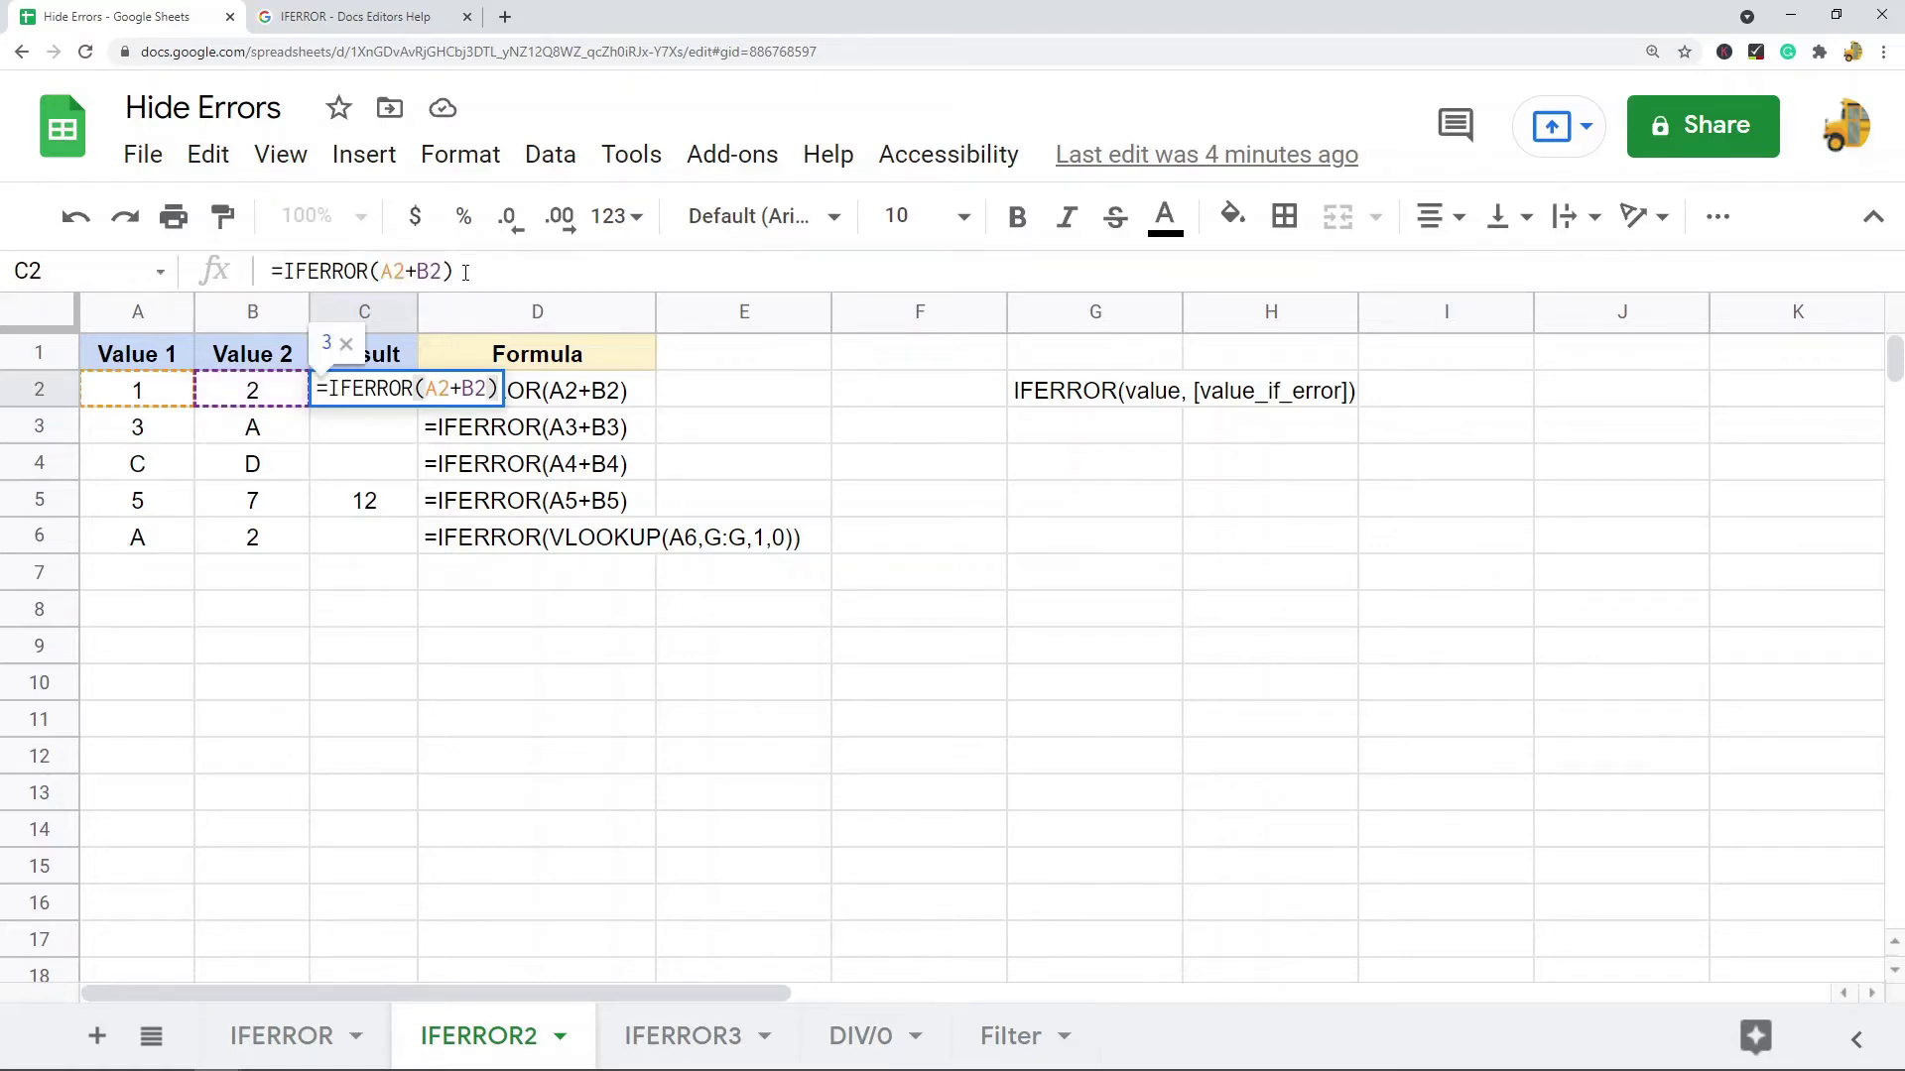
{"action": "left_click", "coordinate": [496, 266]}
{"action": "key", "text": "Escape"}
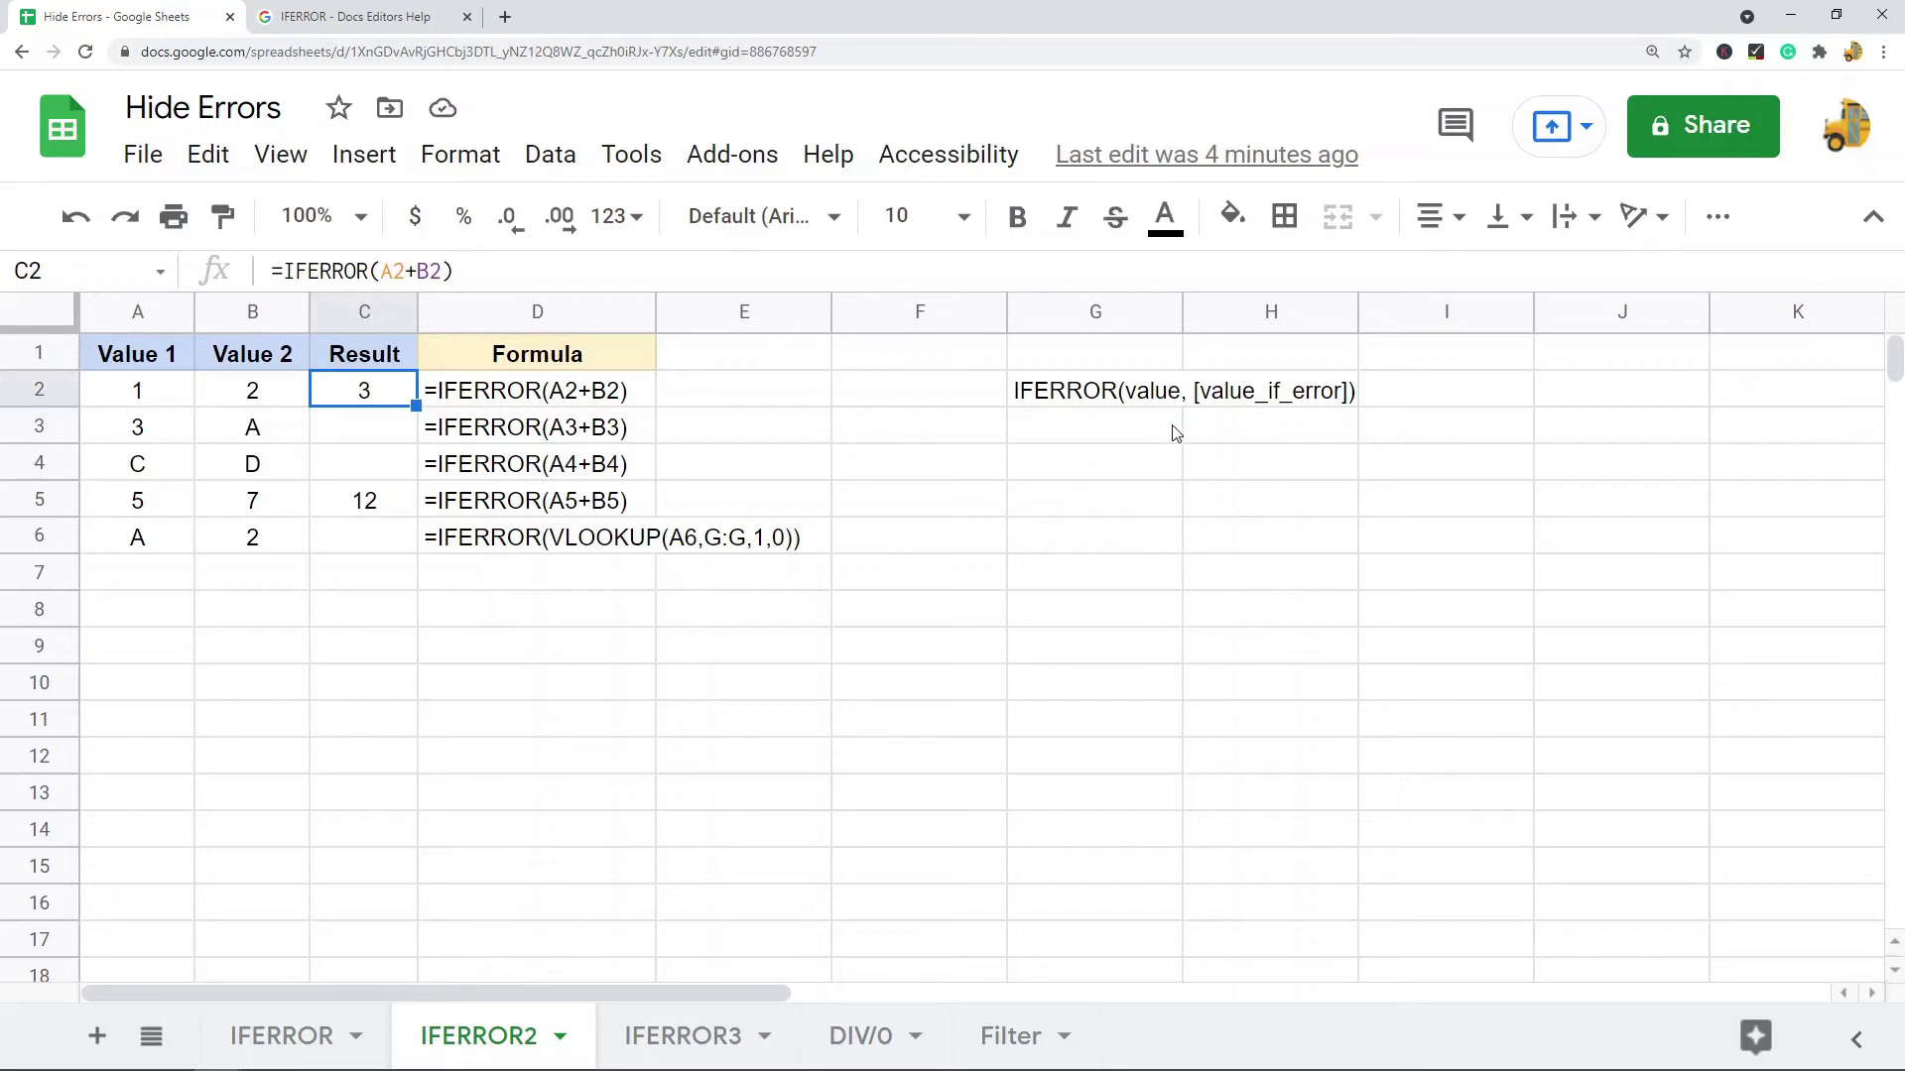
{"action": "left_click", "coordinate": [485, 661]}
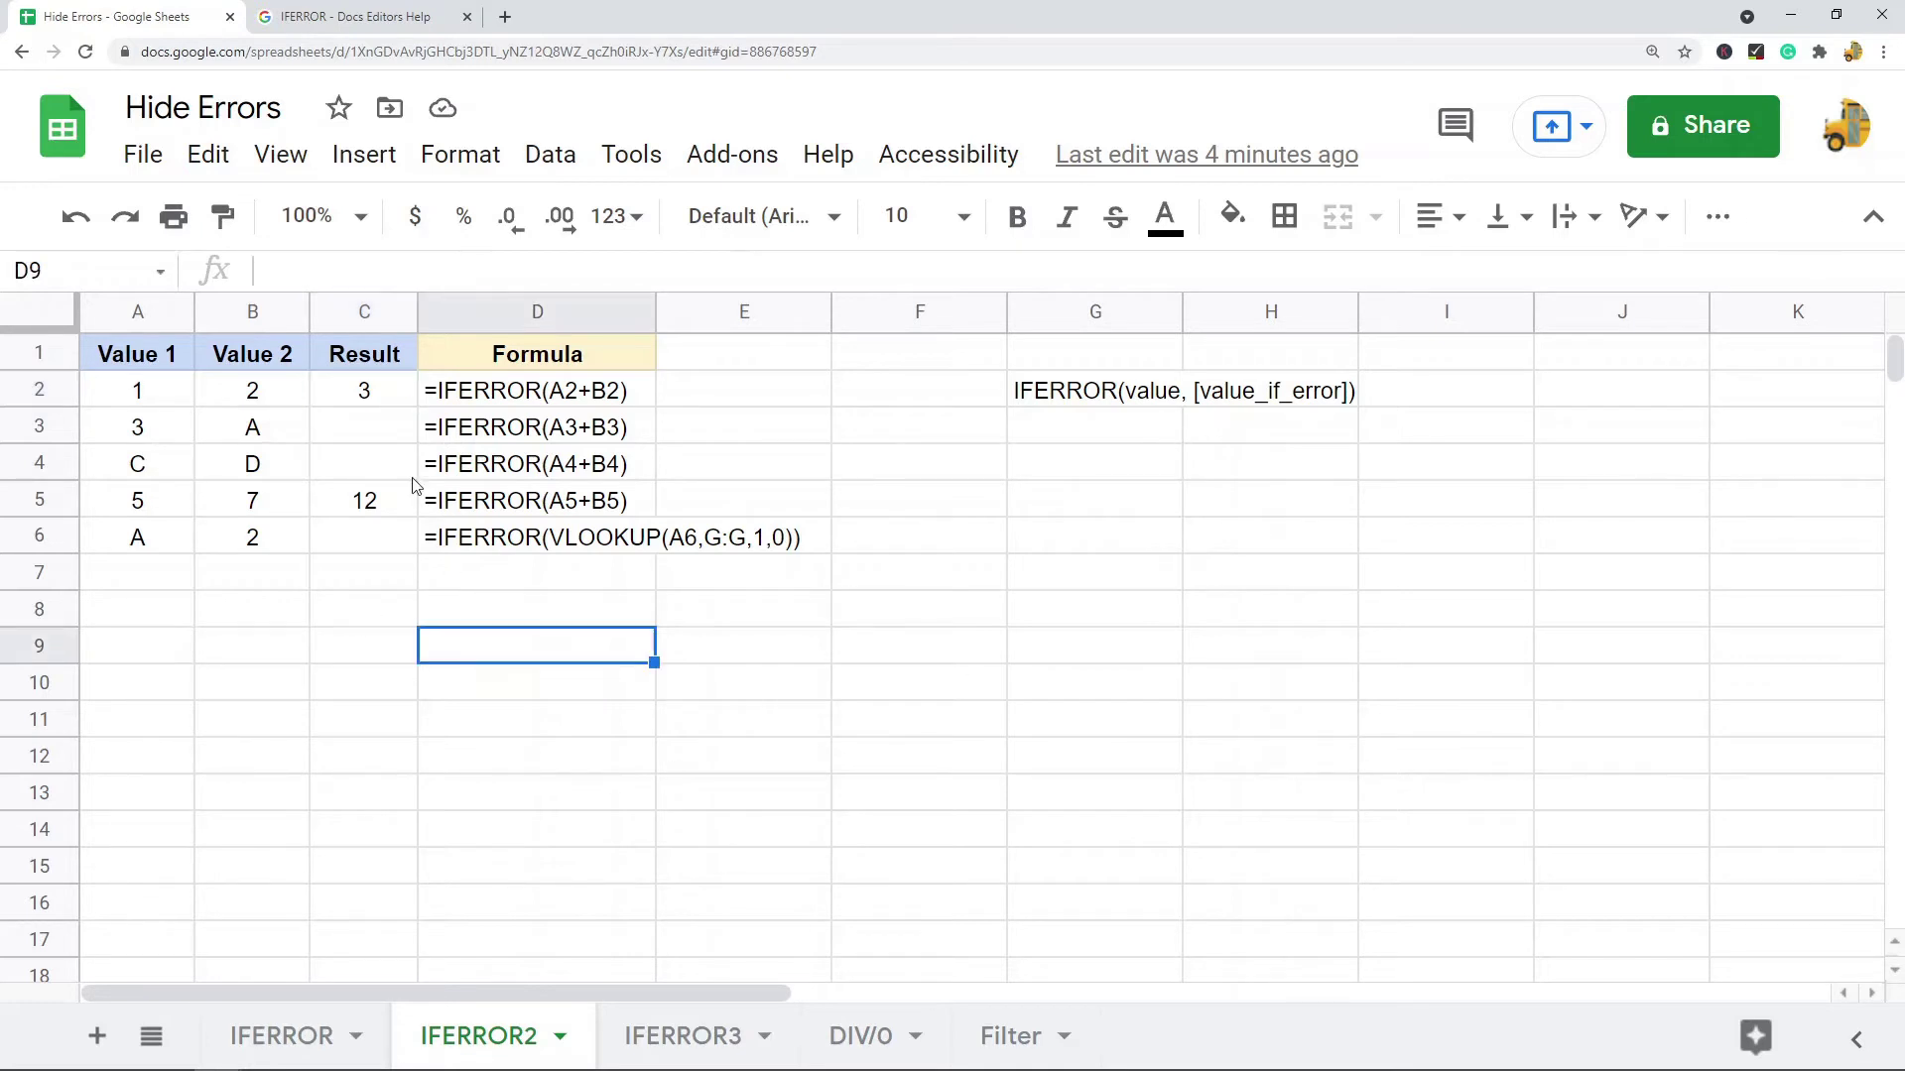
{"action": "left_click", "coordinate": [375, 437]}
{"action": "left_click", "coordinate": [371, 478]}
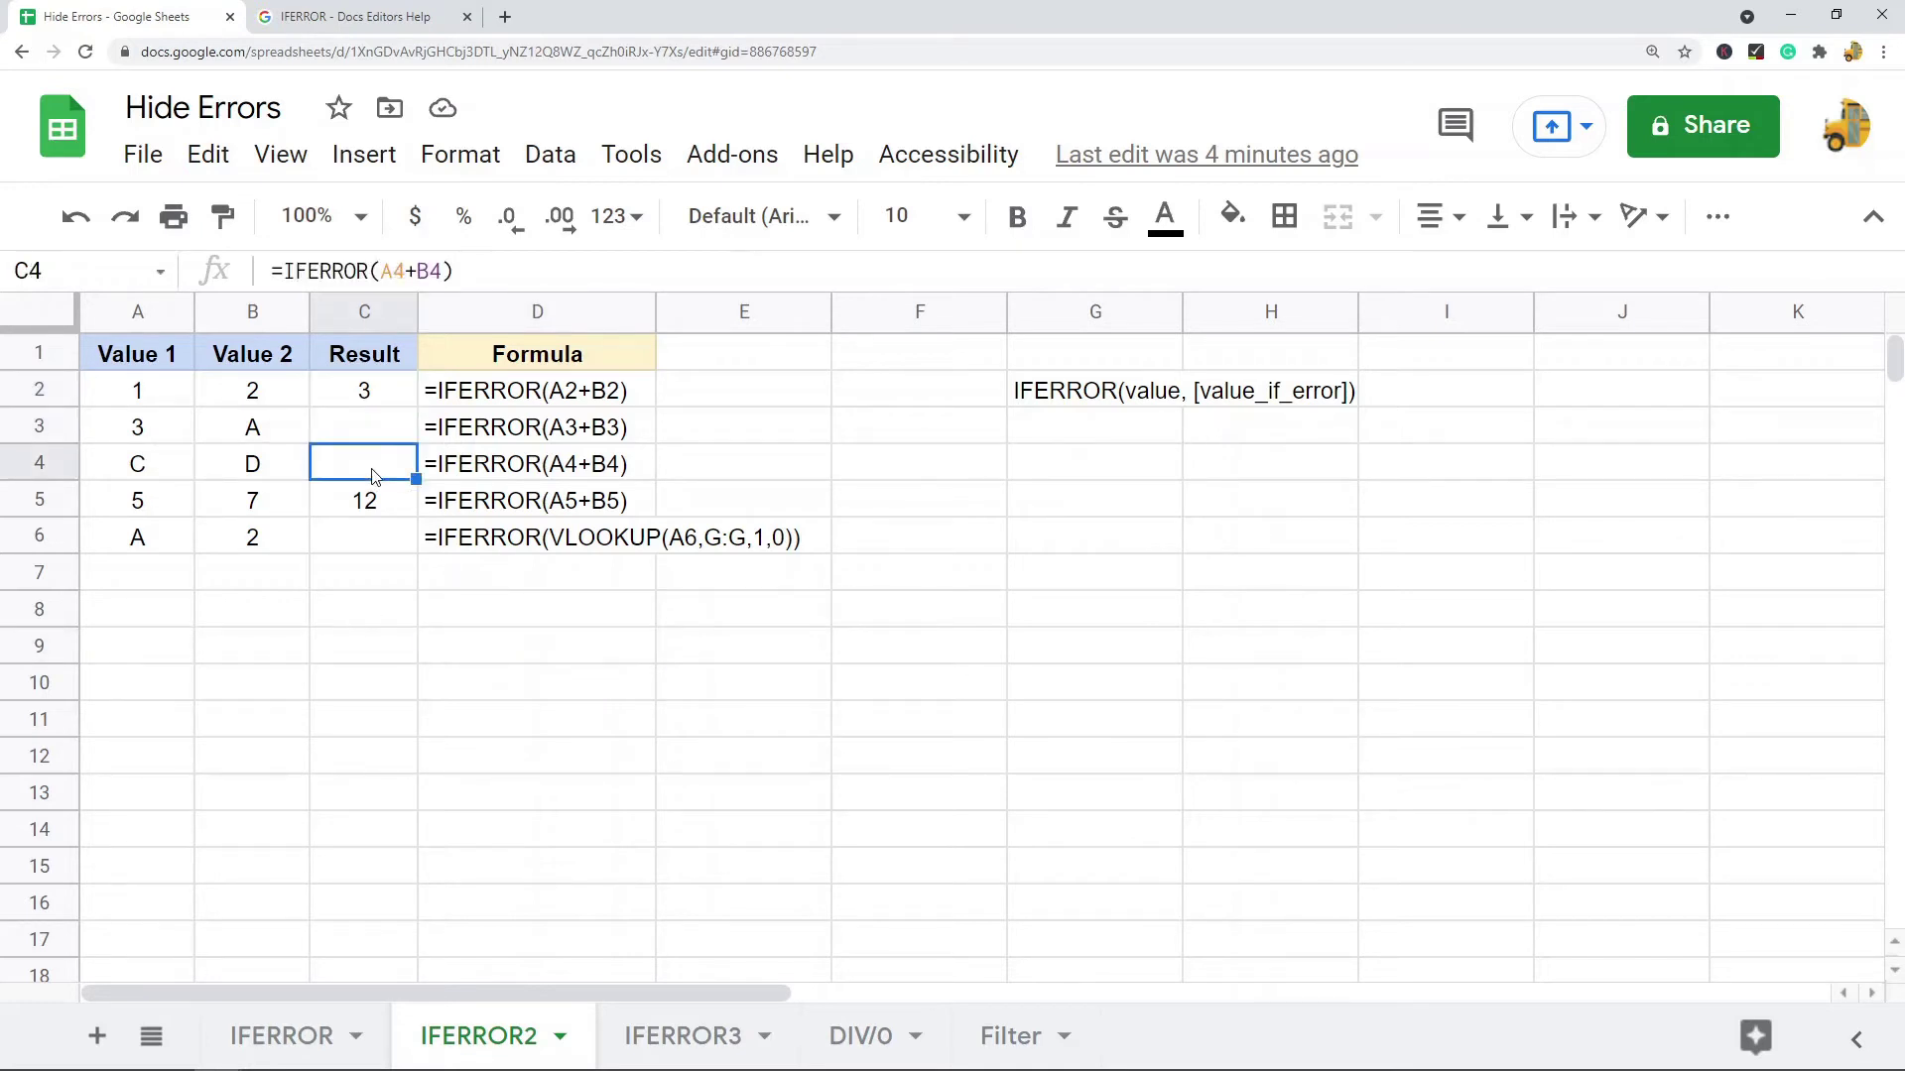
{"action": "left_click", "coordinate": [368, 548]}
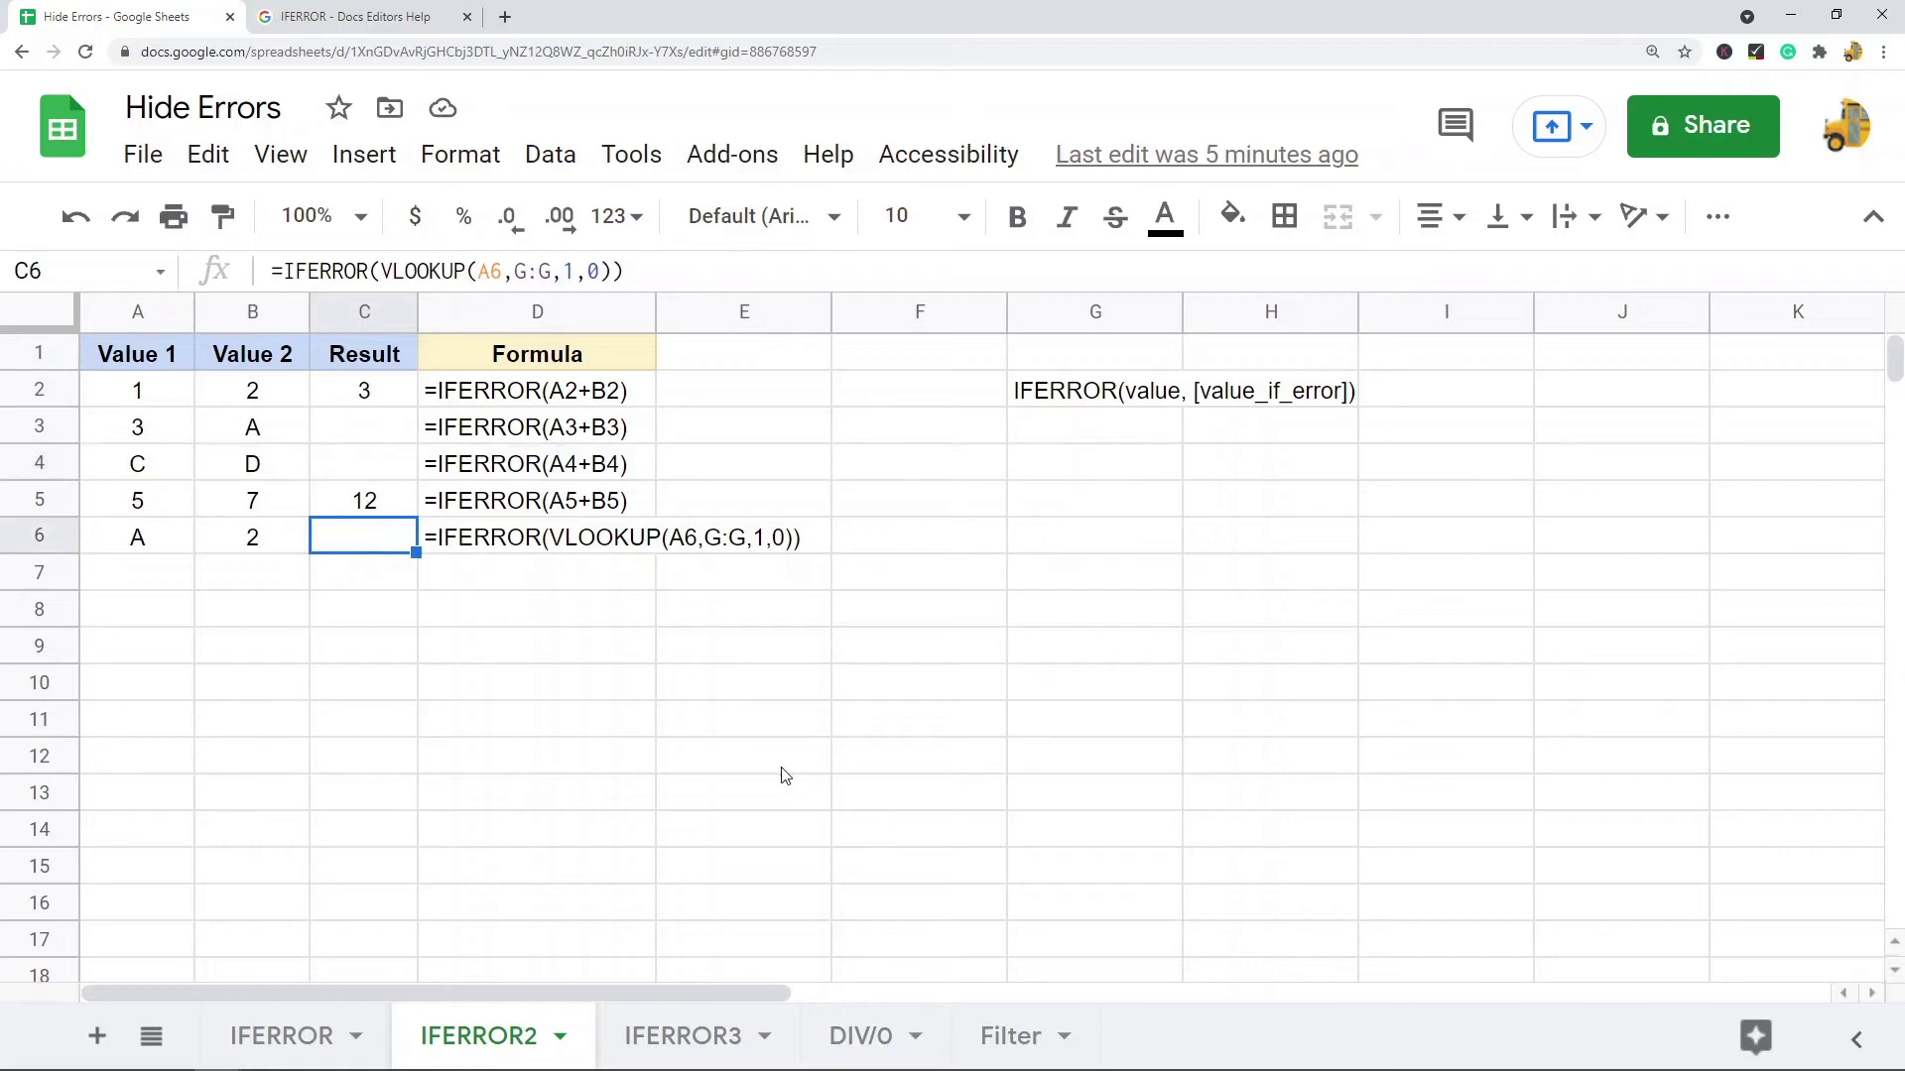
{"action": "left_click", "coordinate": [287, 1035]}
{"action": "mouse_move", "coordinate": [387, 466]}
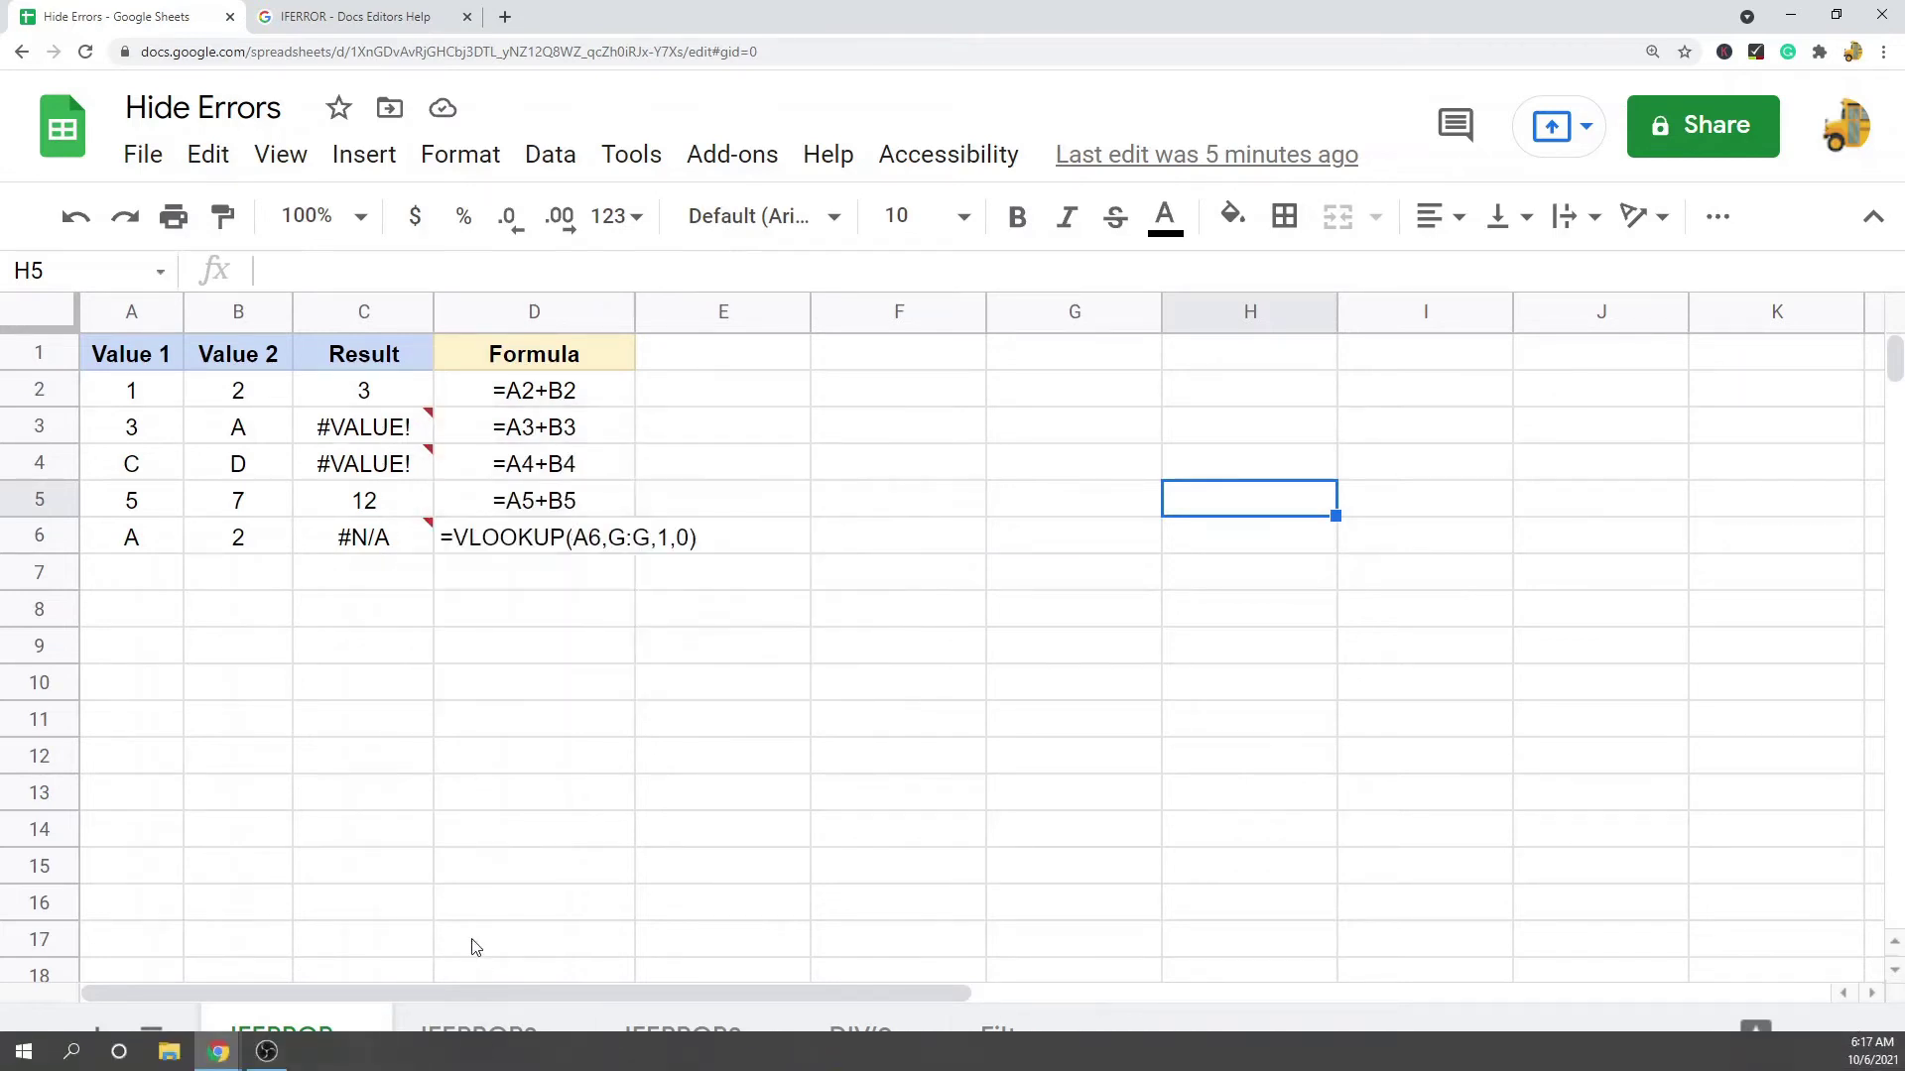
{"action": "left_click", "coordinate": [478, 1032]}
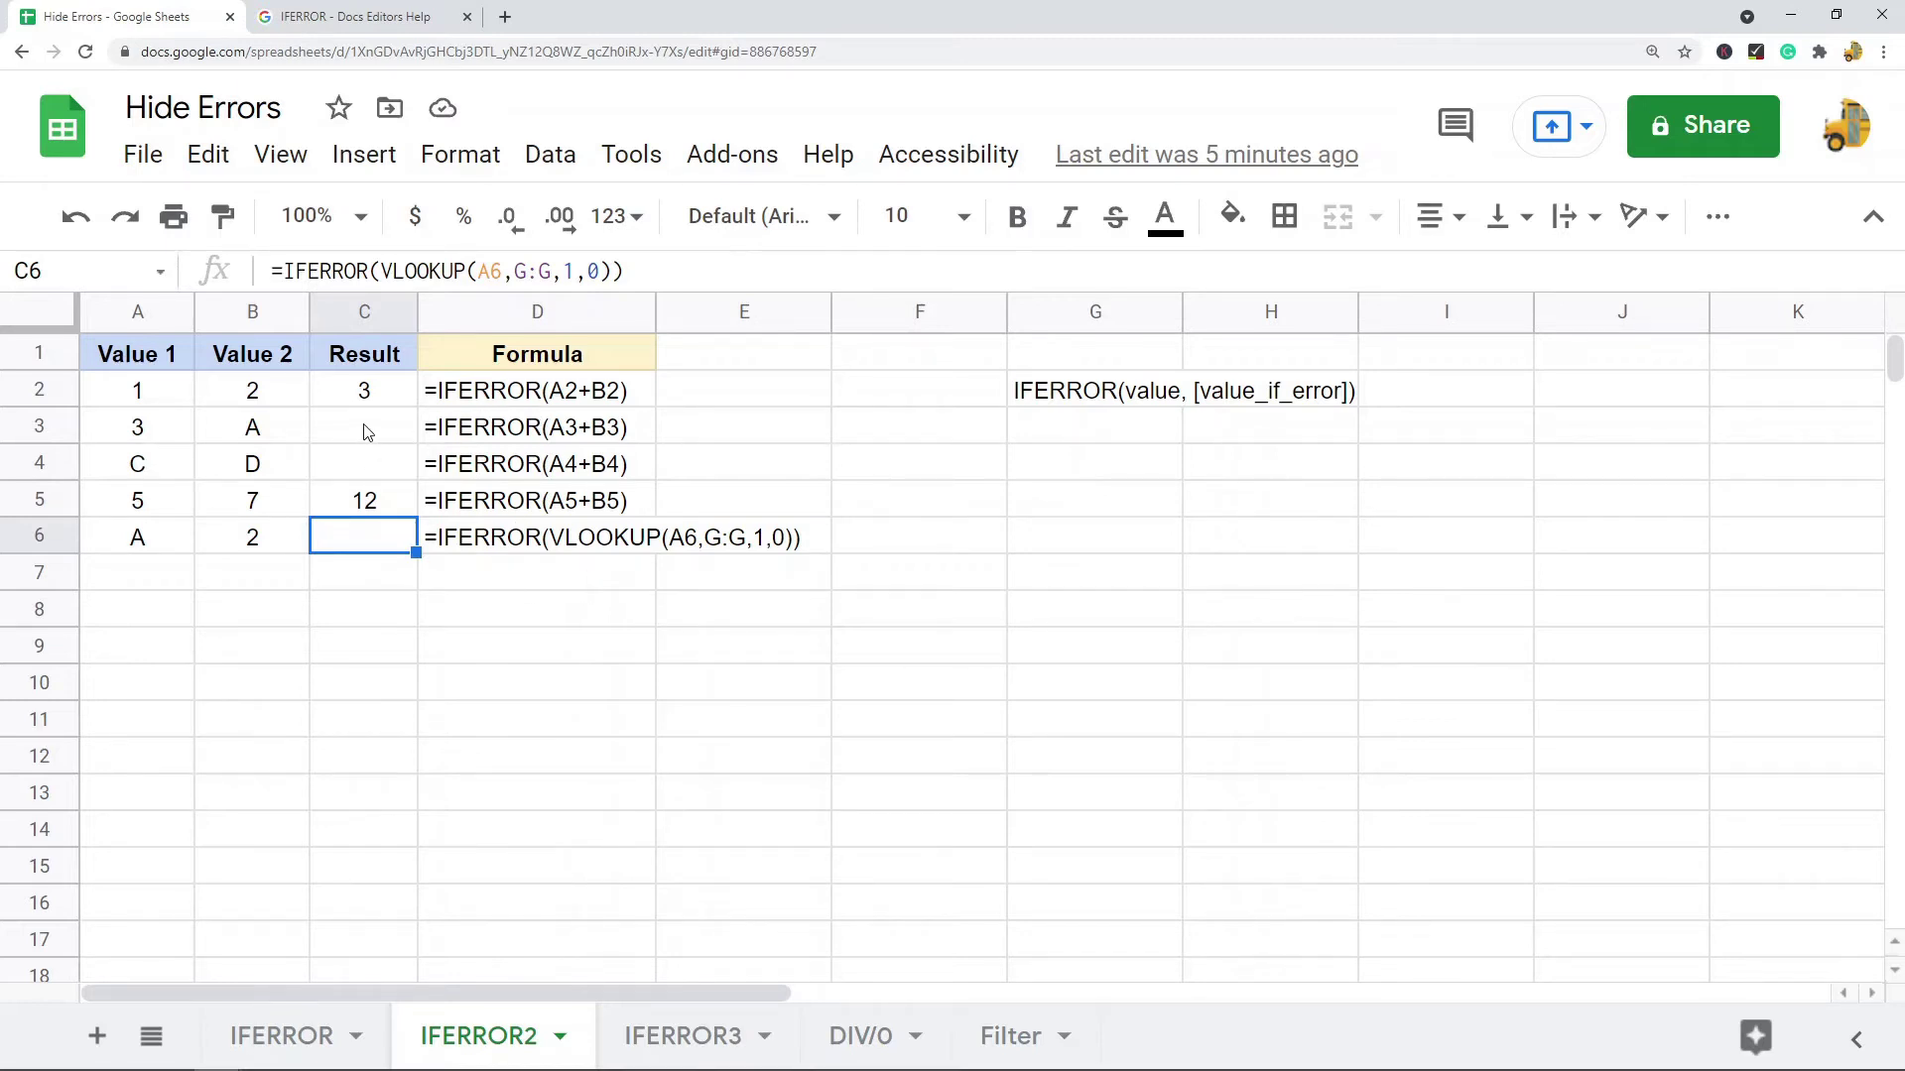
{"action": "left_click", "coordinate": [359, 612]}
{"action": "left_click", "coordinate": [377, 545]}
{"action": "left_click", "coordinate": [387, 466]}
{"action": "left_click", "coordinate": [389, 425]}
{"action": "left_click", "coordinate": [387, 470]}
{"action": "left_click", "coordinate": [375, 535]}
- On IFERROR3, examine C2's formula with its "Error" fallback and select the Error results C3, C4, C6
{"action": "left_click", "coordinate": [669, 1035]}
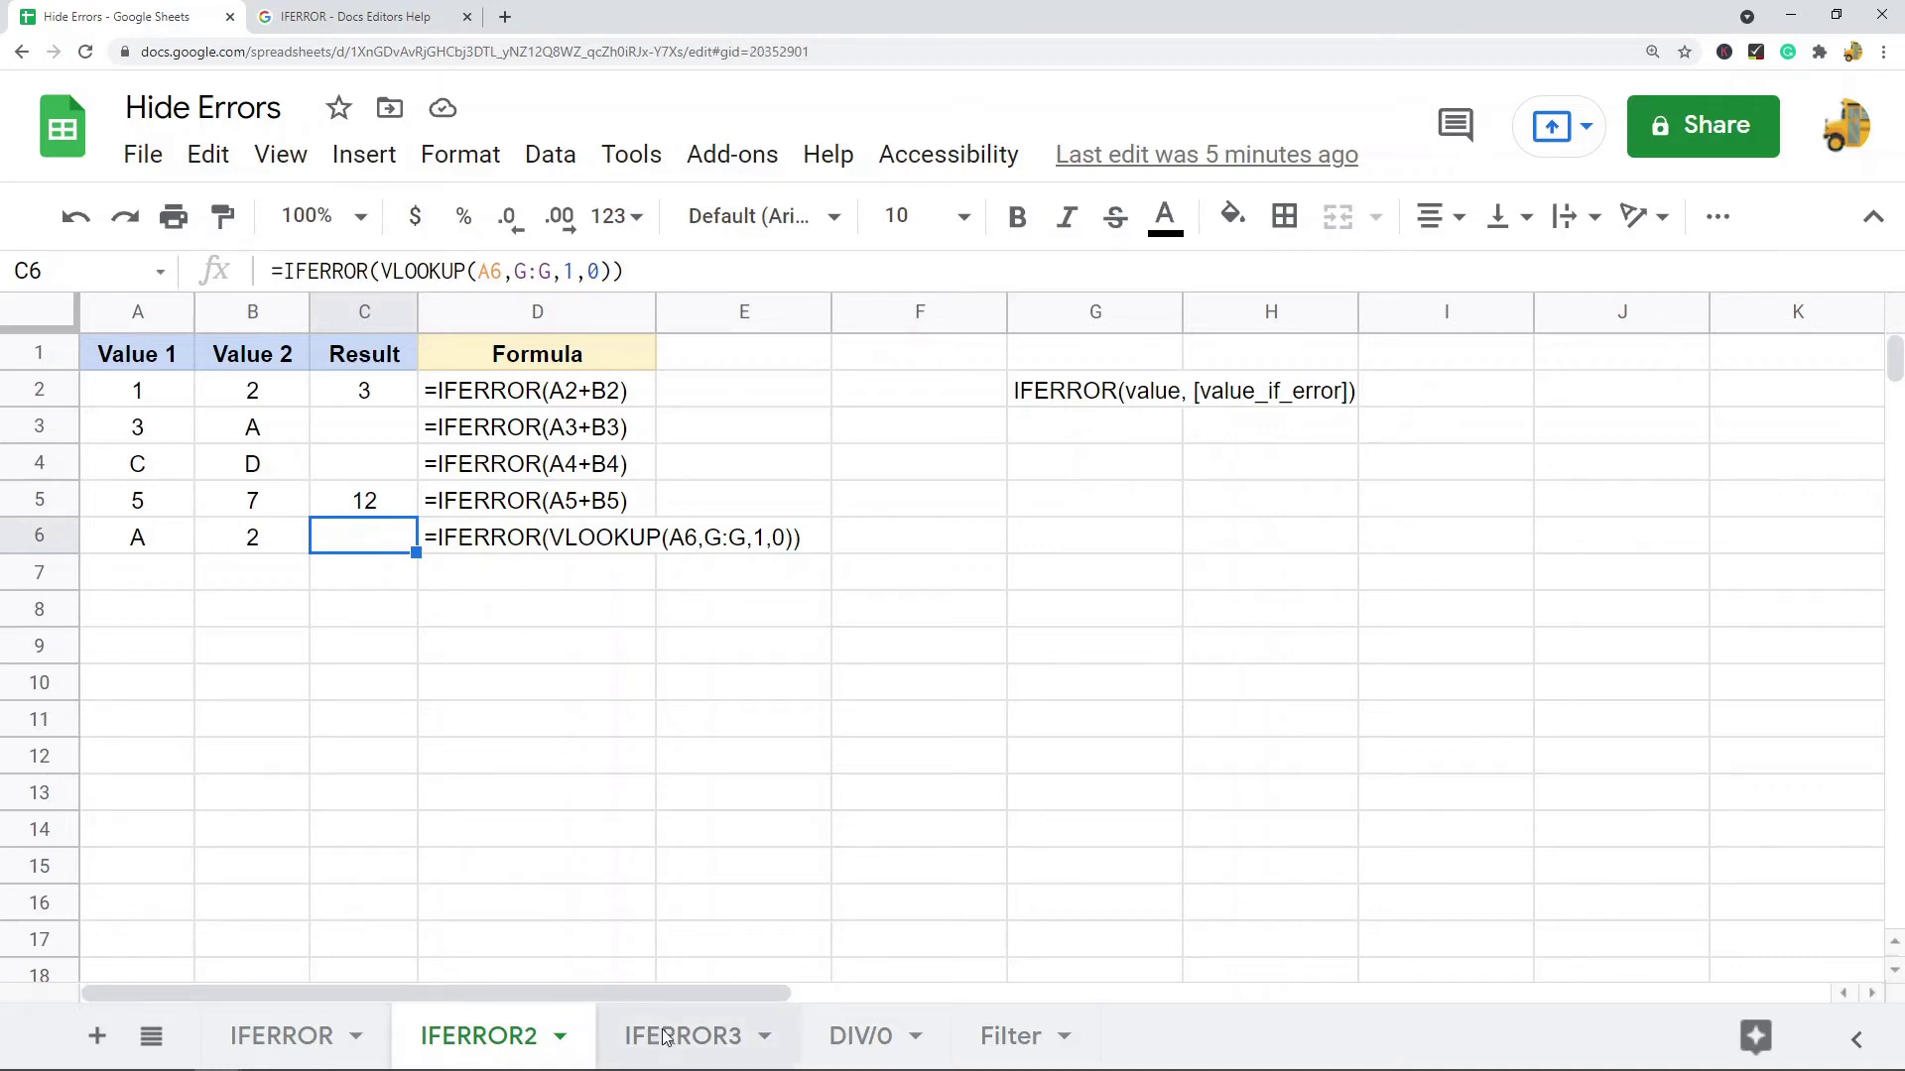
{"action": "left_click", "coordinate": [431, 657]}
{"action": "left_click", "coordinate": [398, 401]}
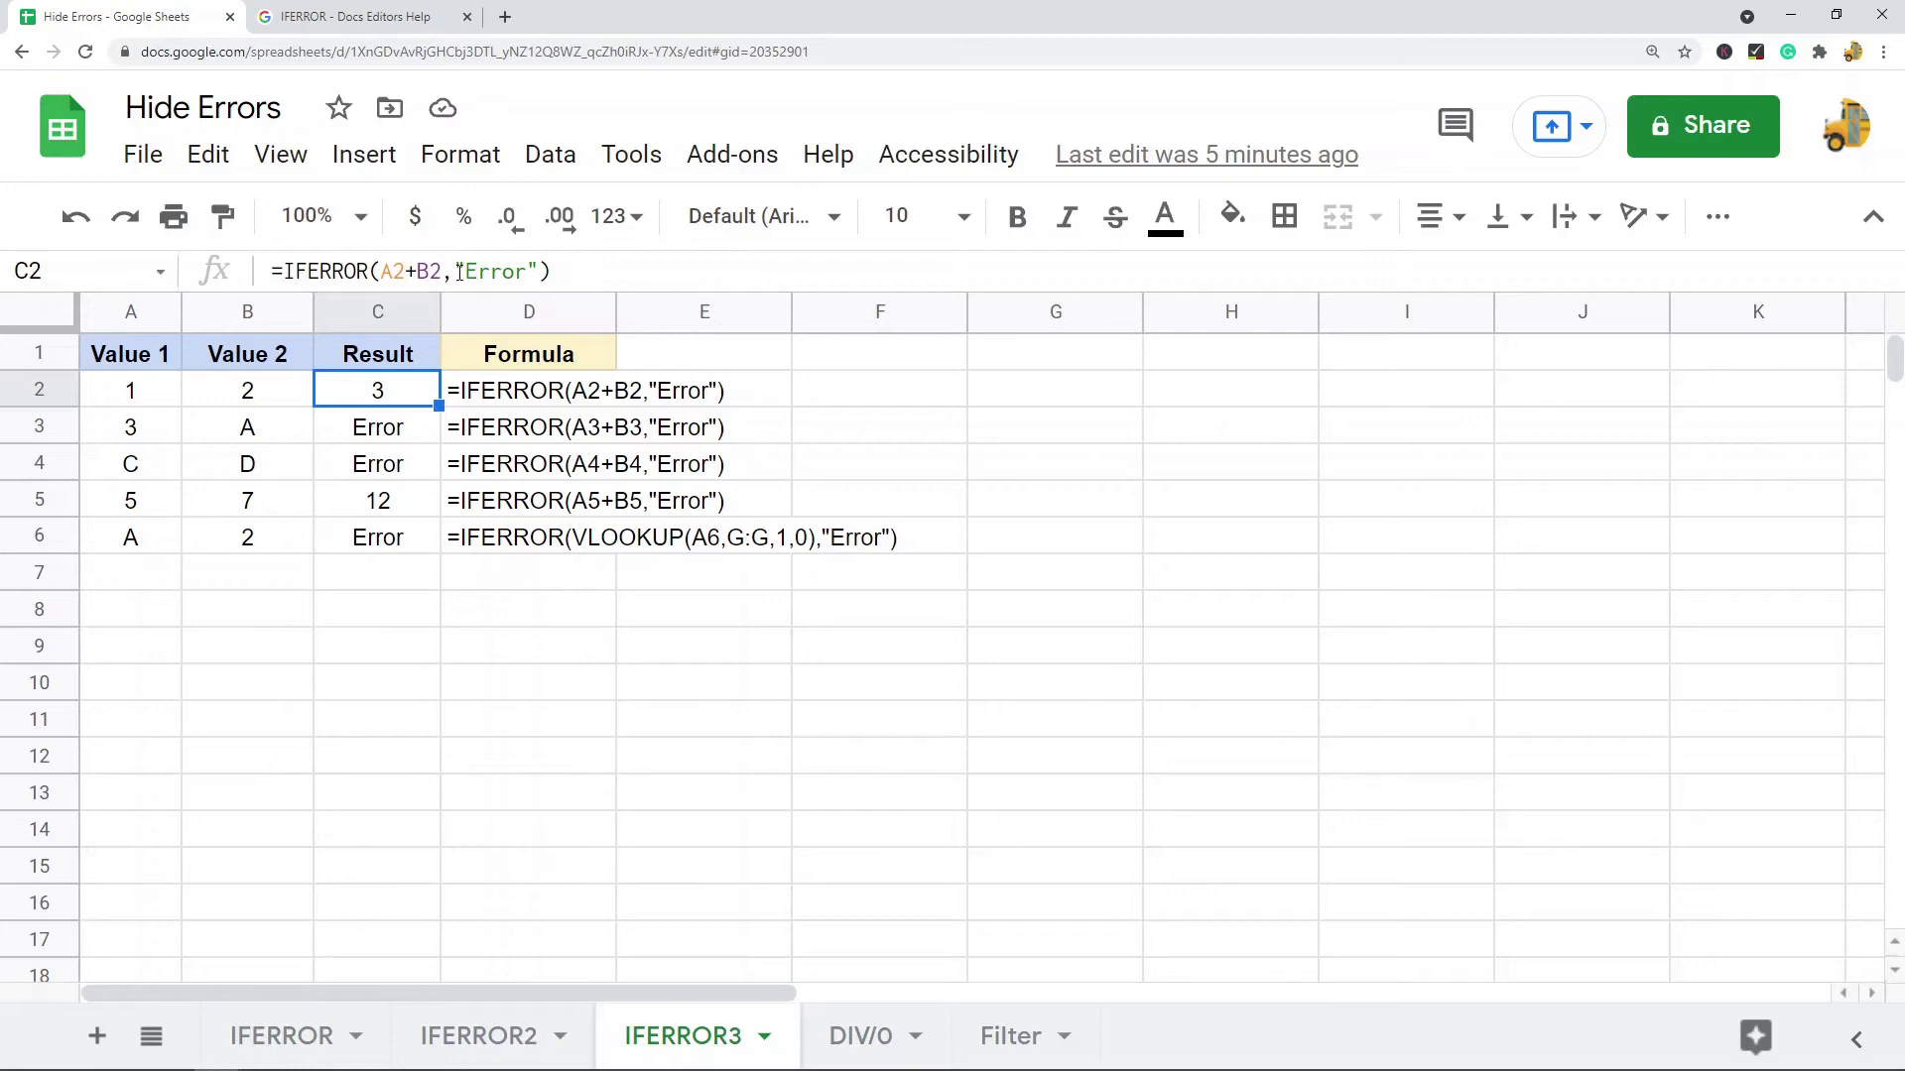
{"action": "left_click_drag", "start_coordinate": [455, 271], "coordinate": [537, 270]}
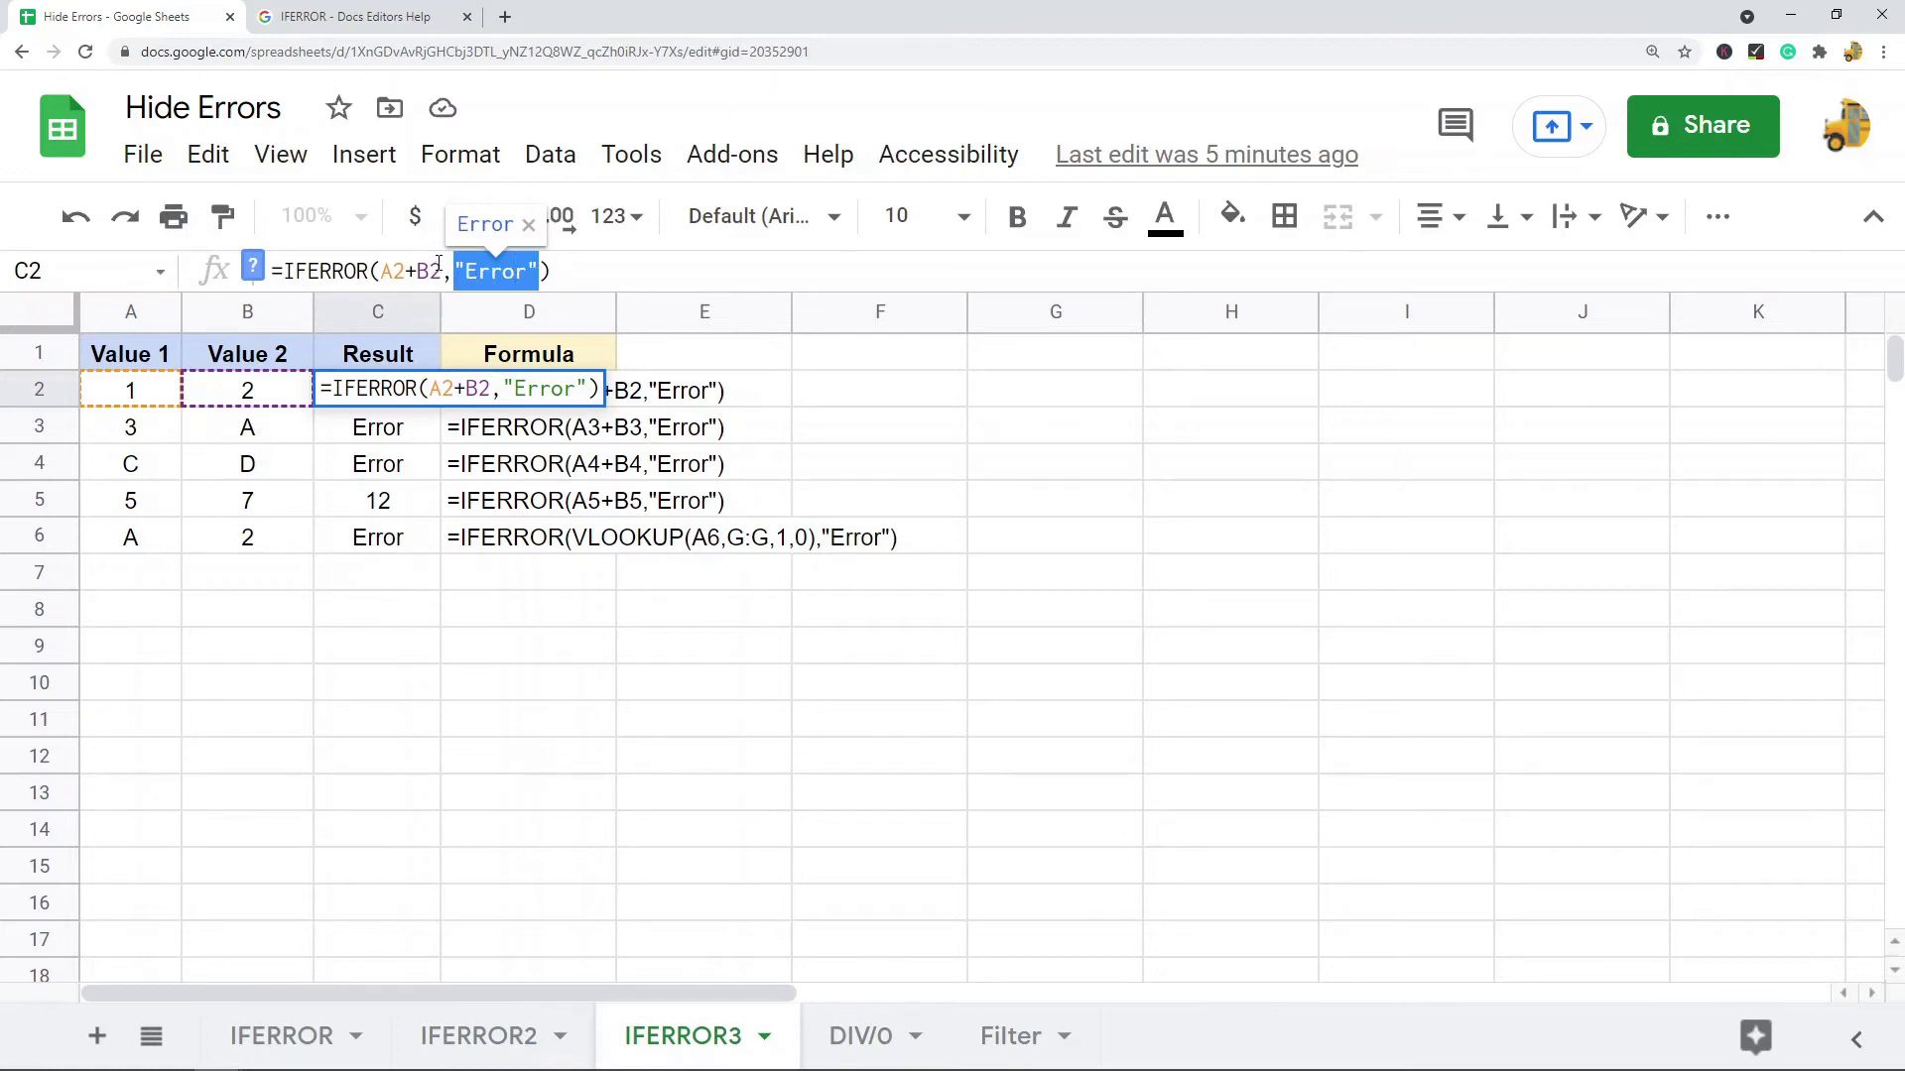
{"action": "left_click_drag", "start_coordinate": [442, 271], "coordinate": [381, 271]}
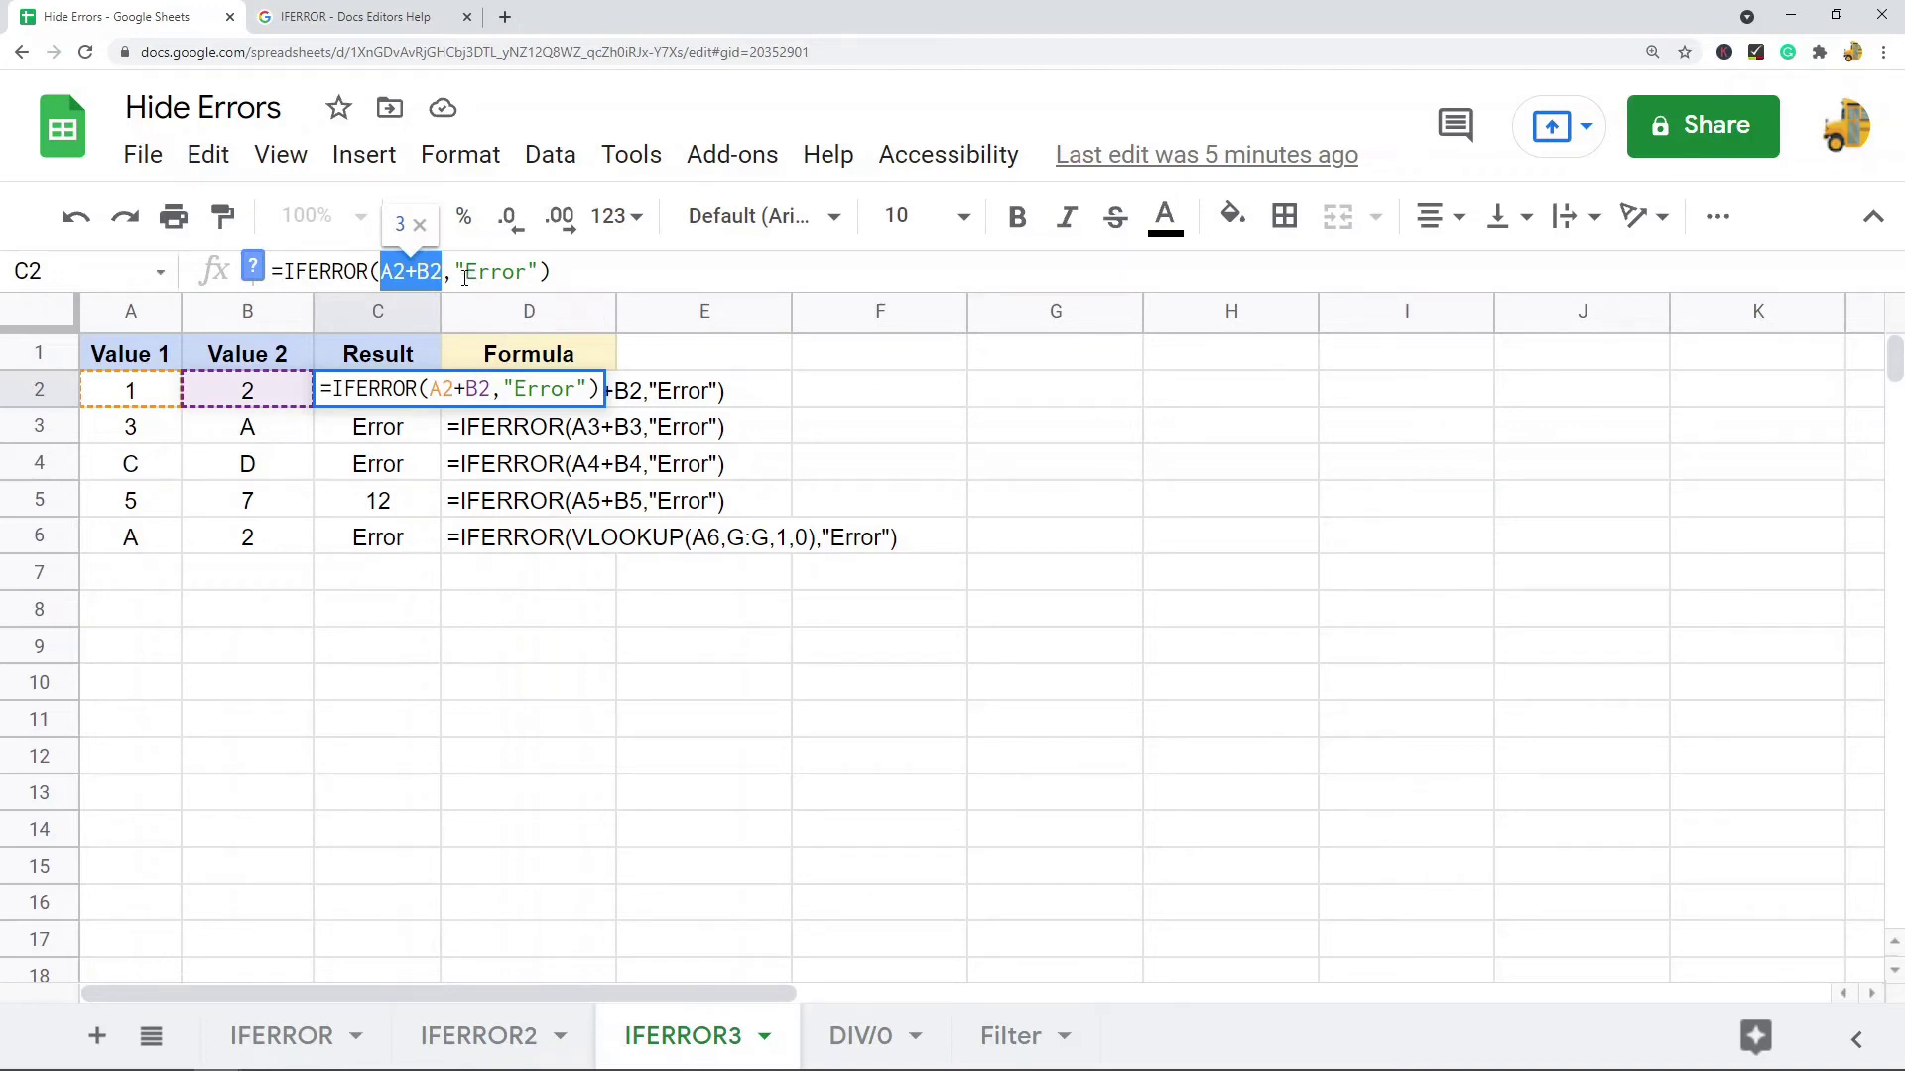
{"action": "left_click_drag", "start_coordinate": [454, 271], "coordinate": [539, 263]}
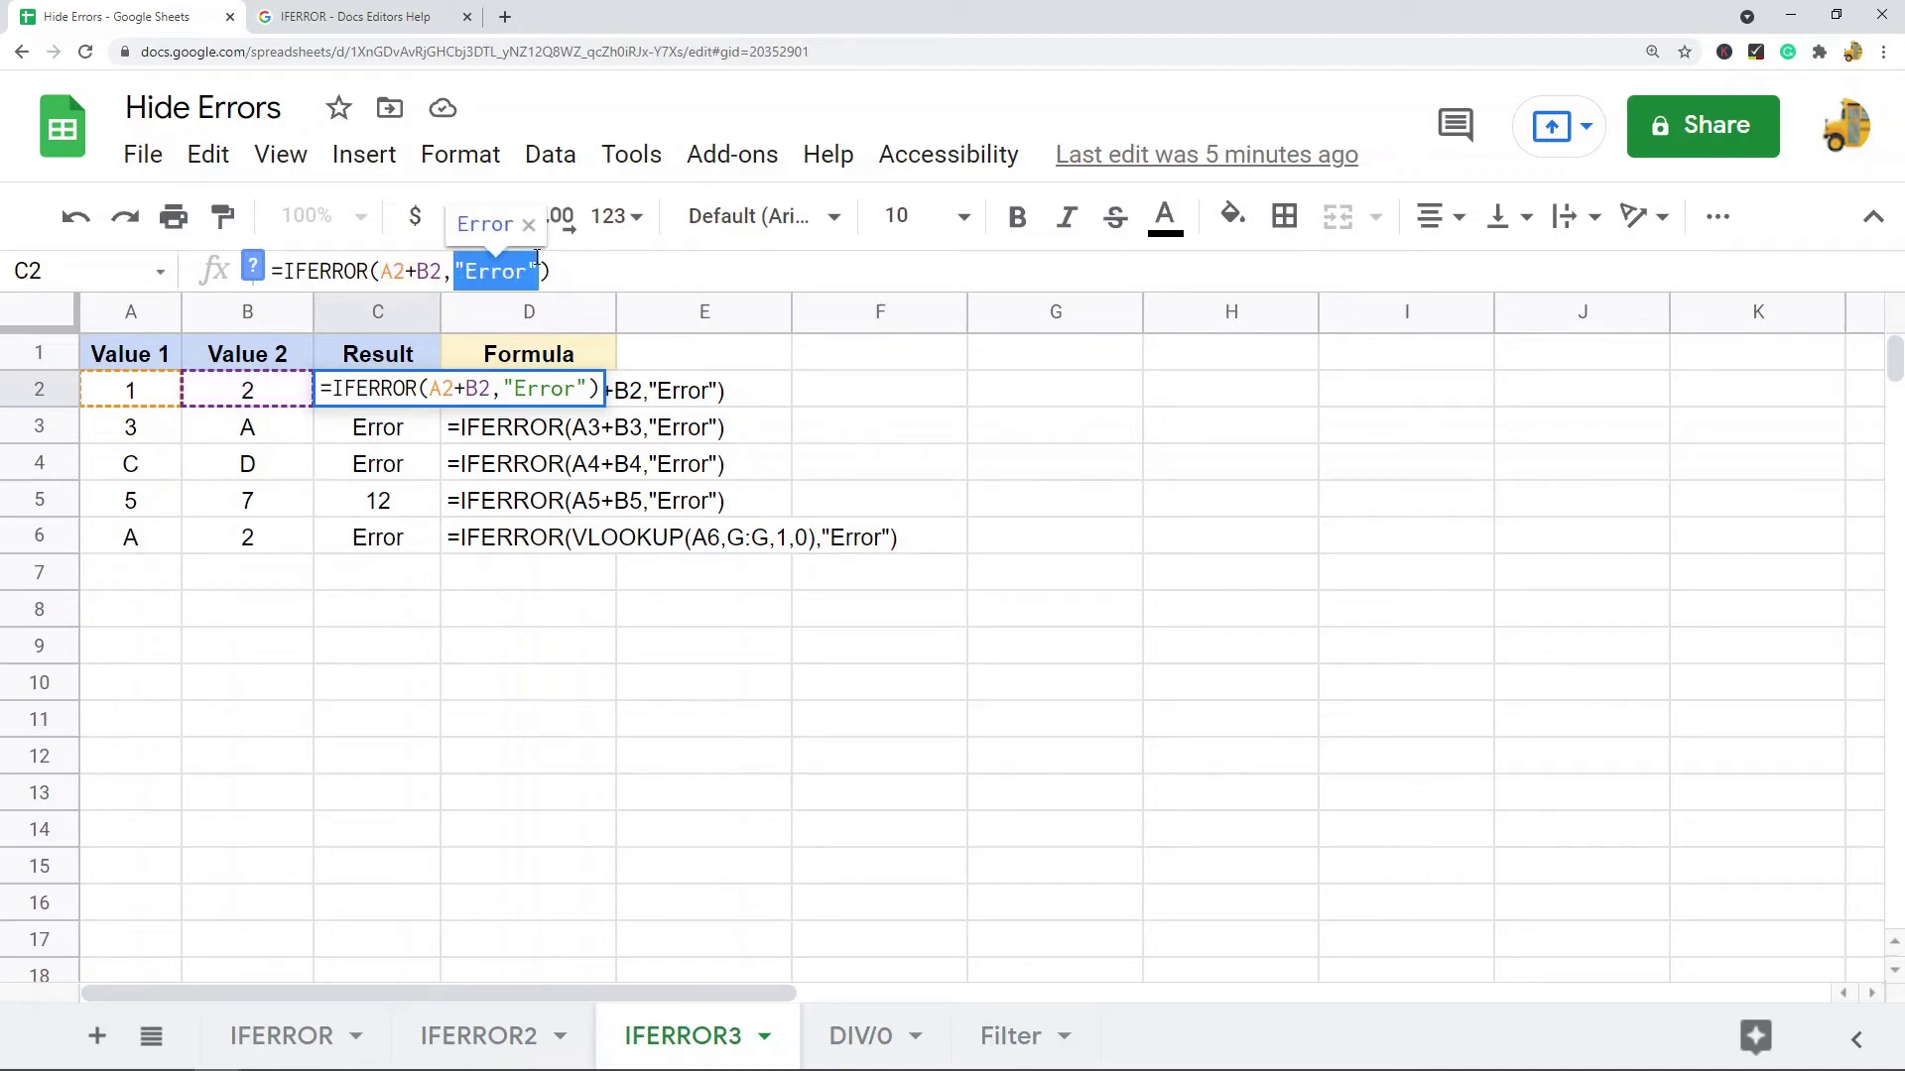
{"action": "key", "text": "Escape"}
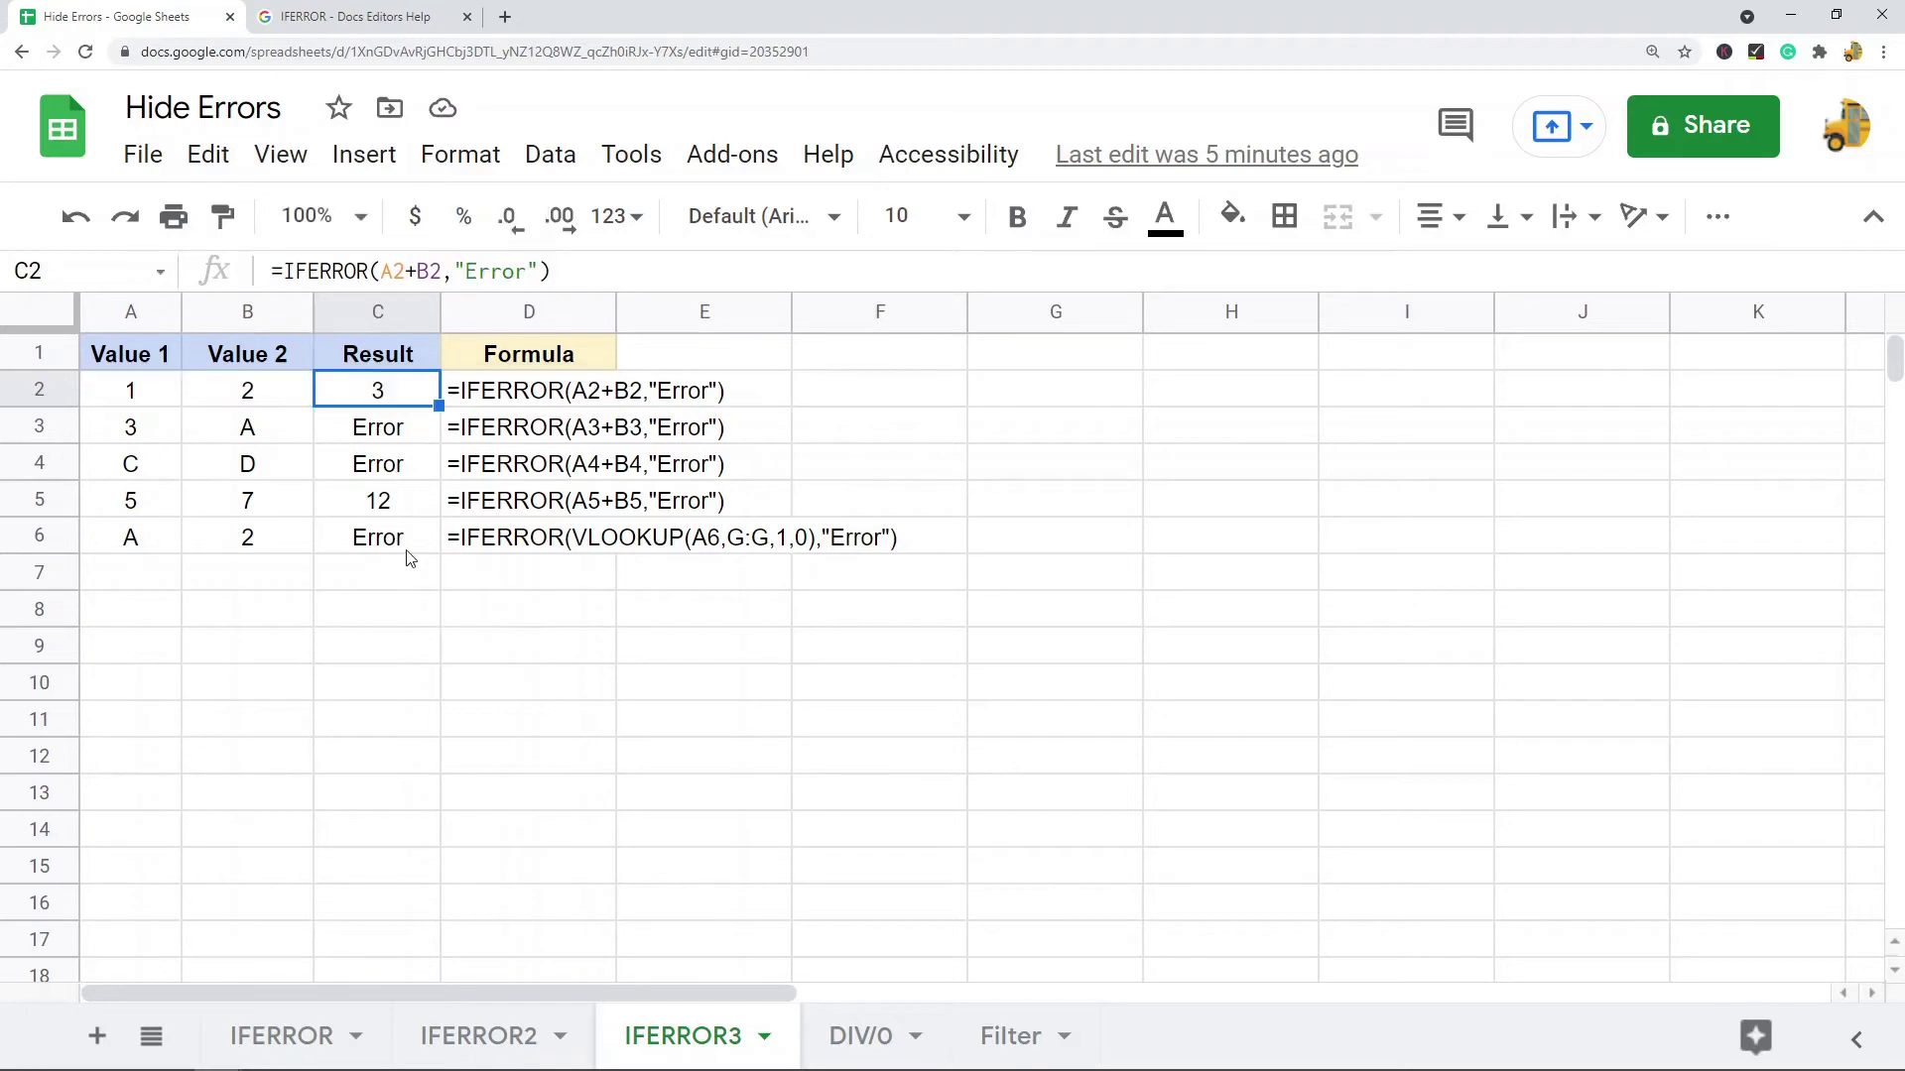
{"action": "left_click_drag", "start_coordinate": [405, 441], "coordinate": [407, 467]}
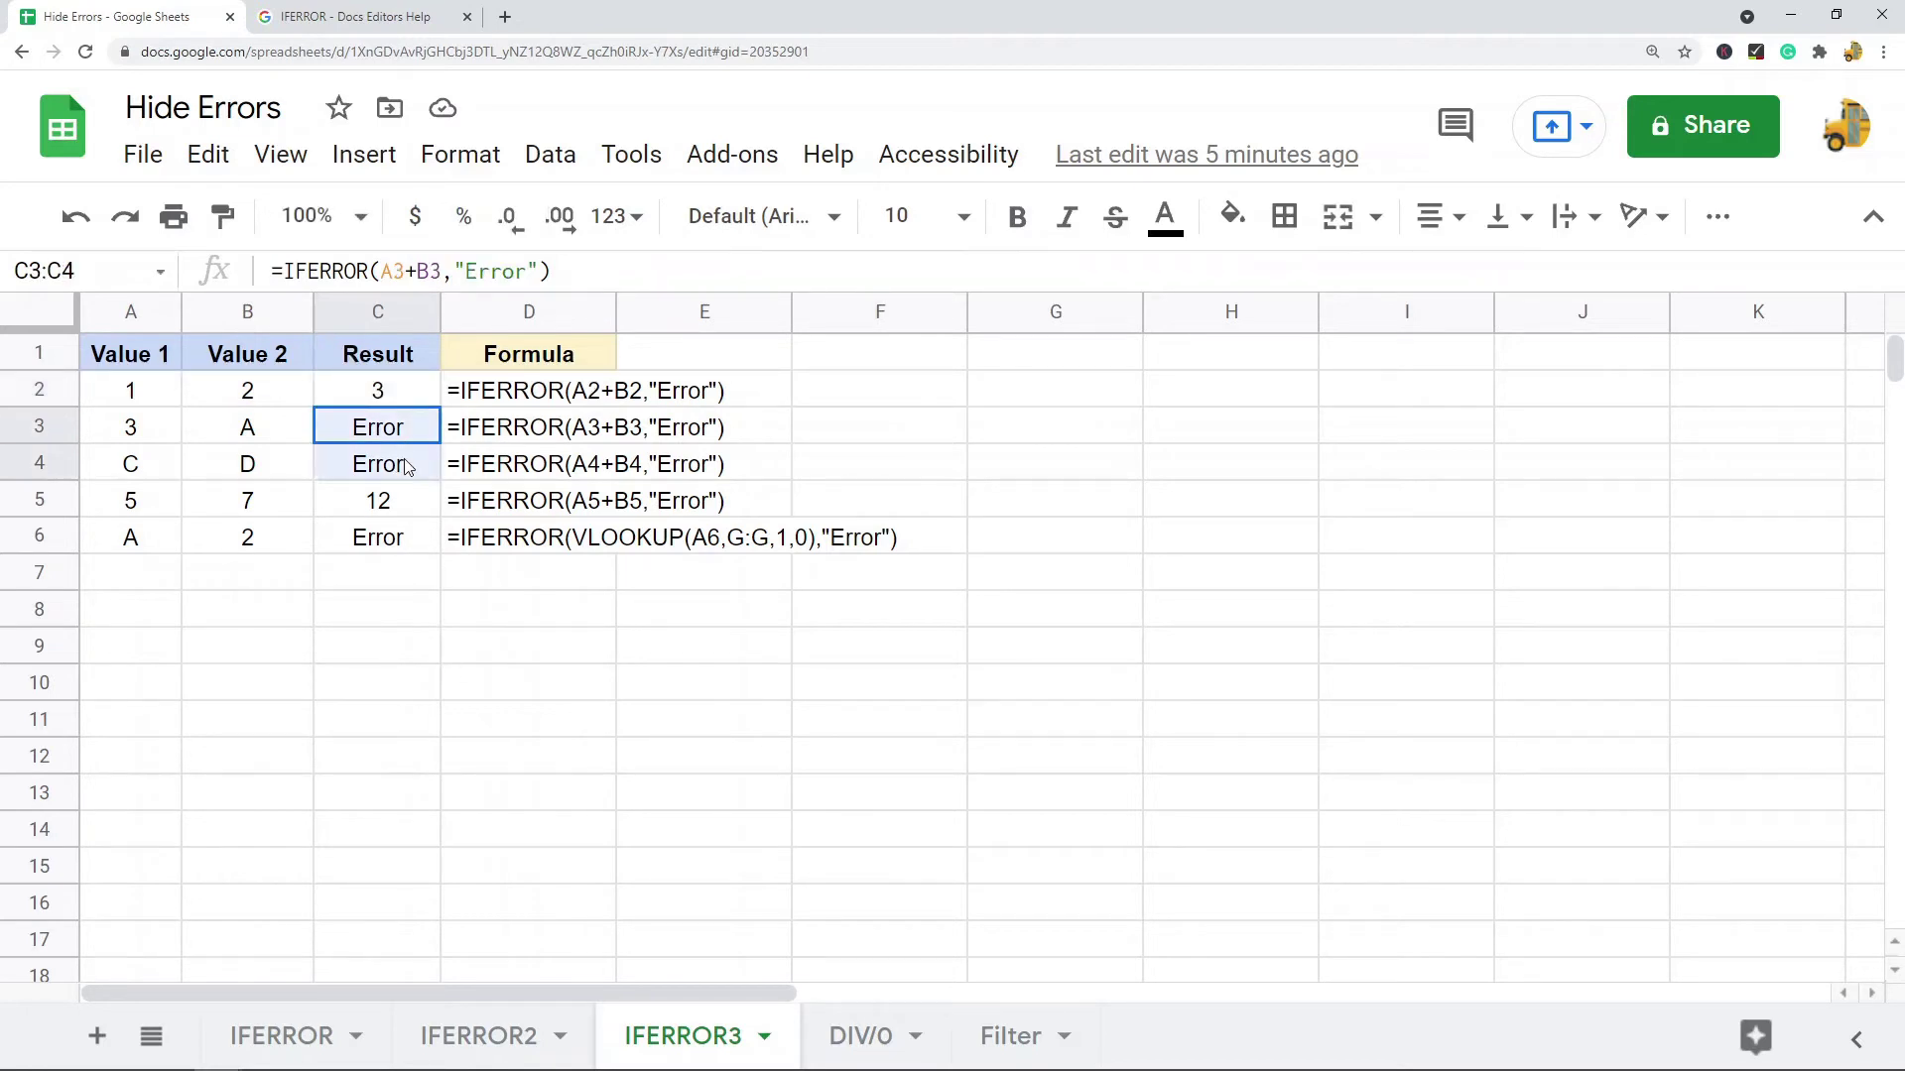
{"action": "left_click", "coordinate": [405, 548], "text": "ctrl"}
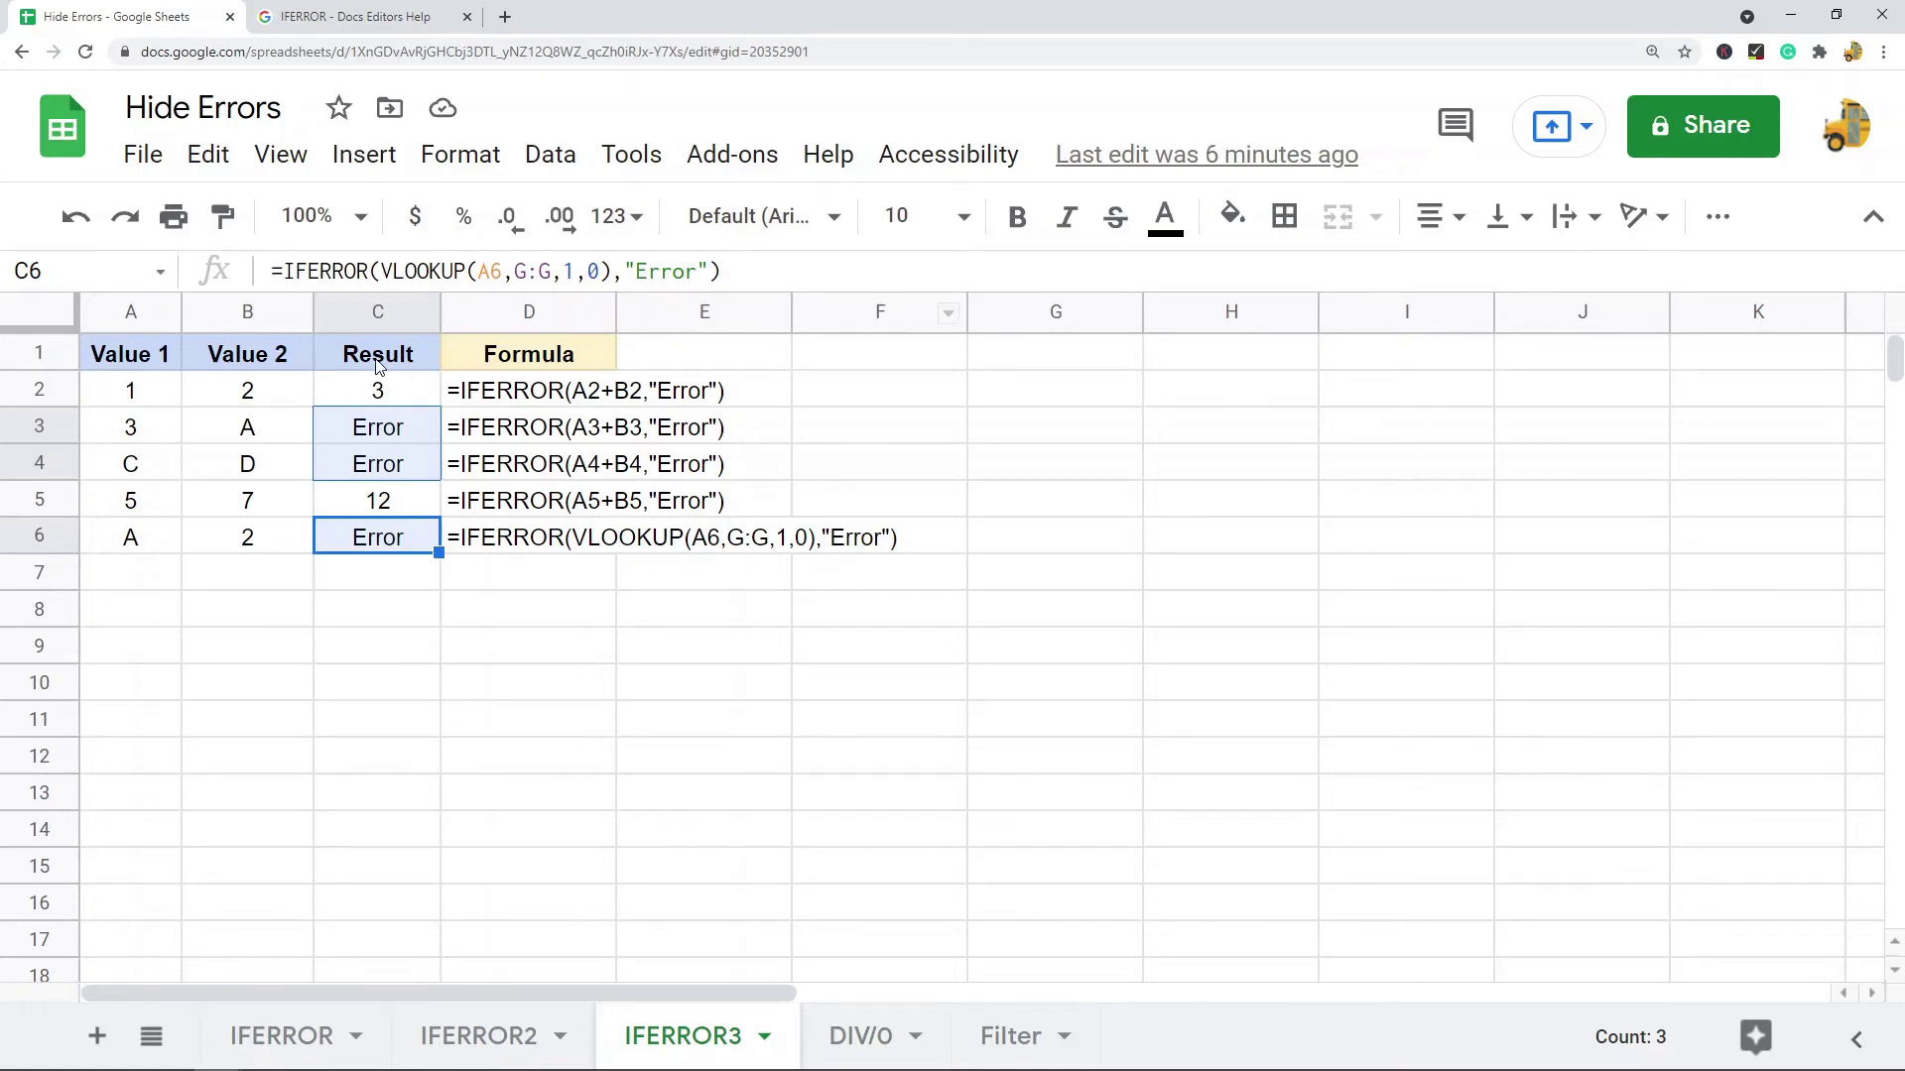
- On DIV/0, inspect =A2/B2 giving #DIV/0! and the blank-returning =IFERROR(A3/B3) in C3
{"action": "left_click", "coordinate": [859, 1031]}
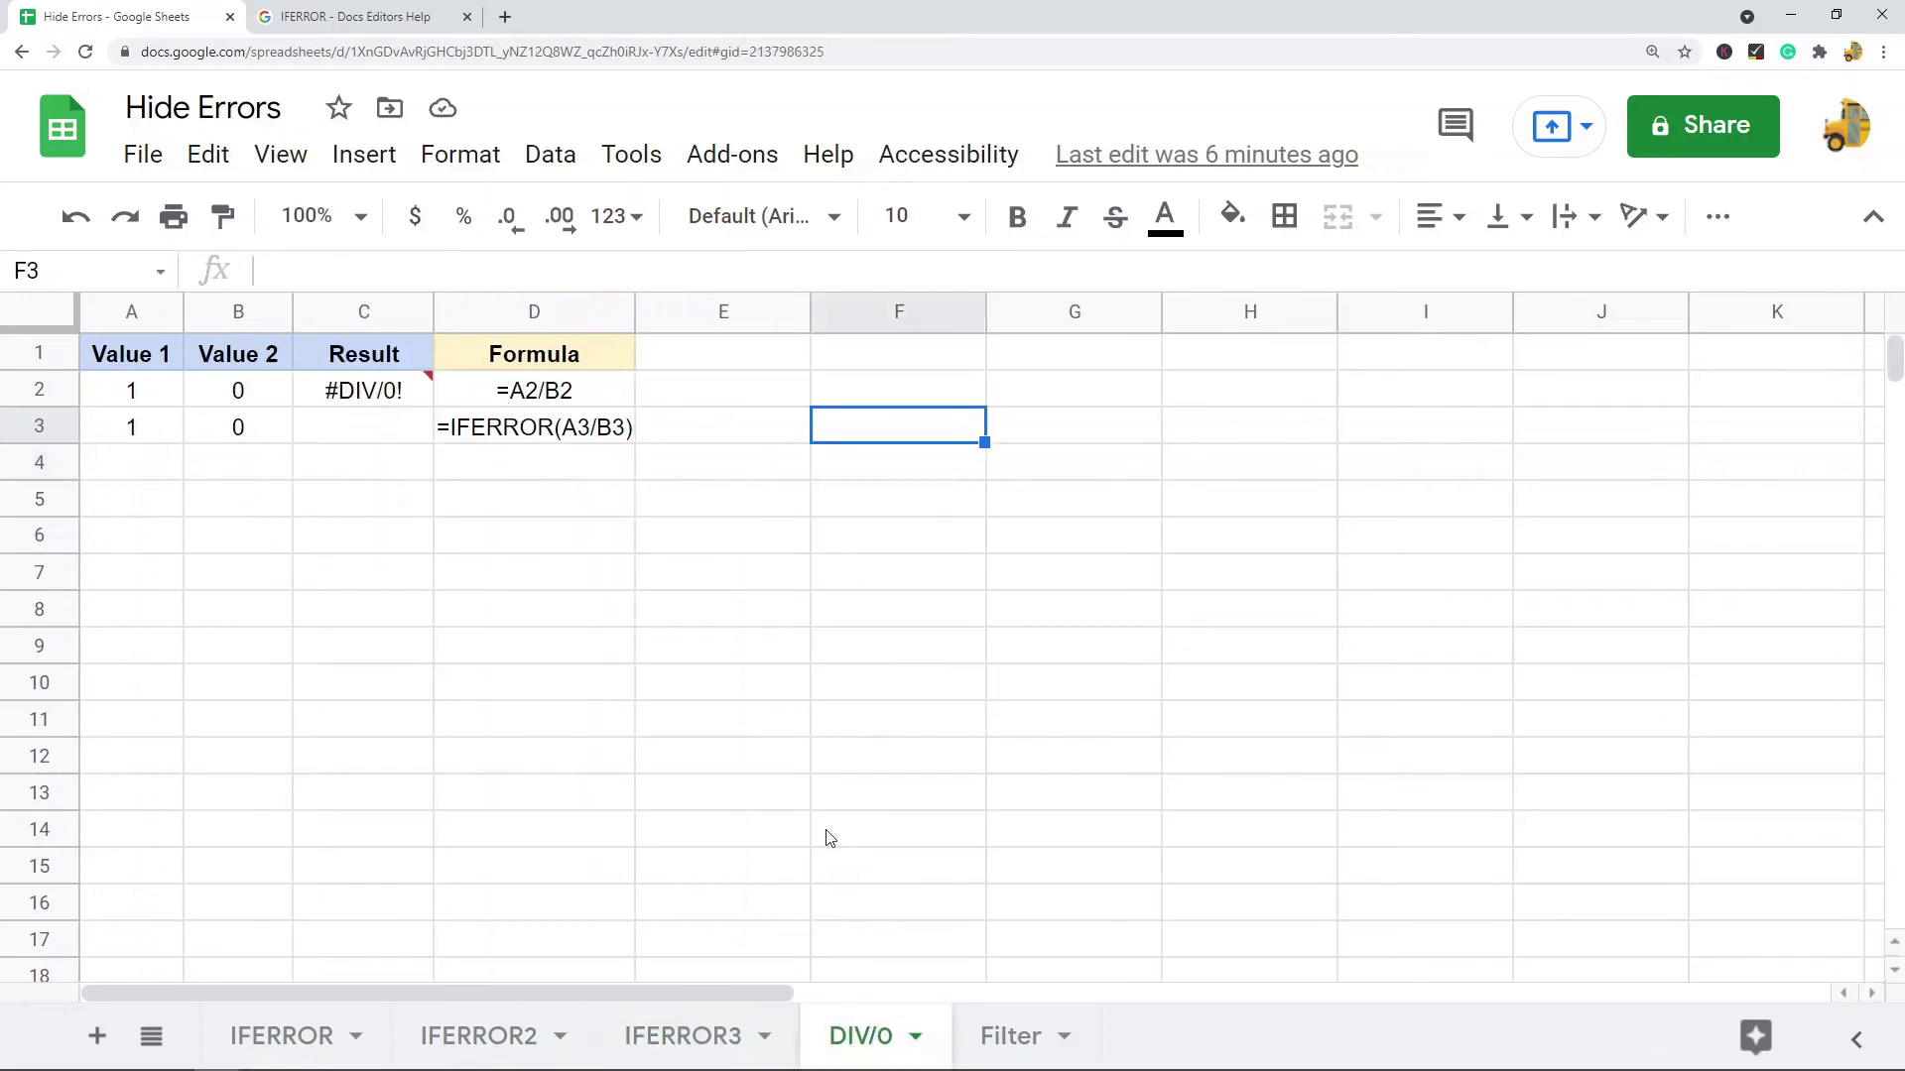
{"action": "left_click", "coordinate": [480, 548]}
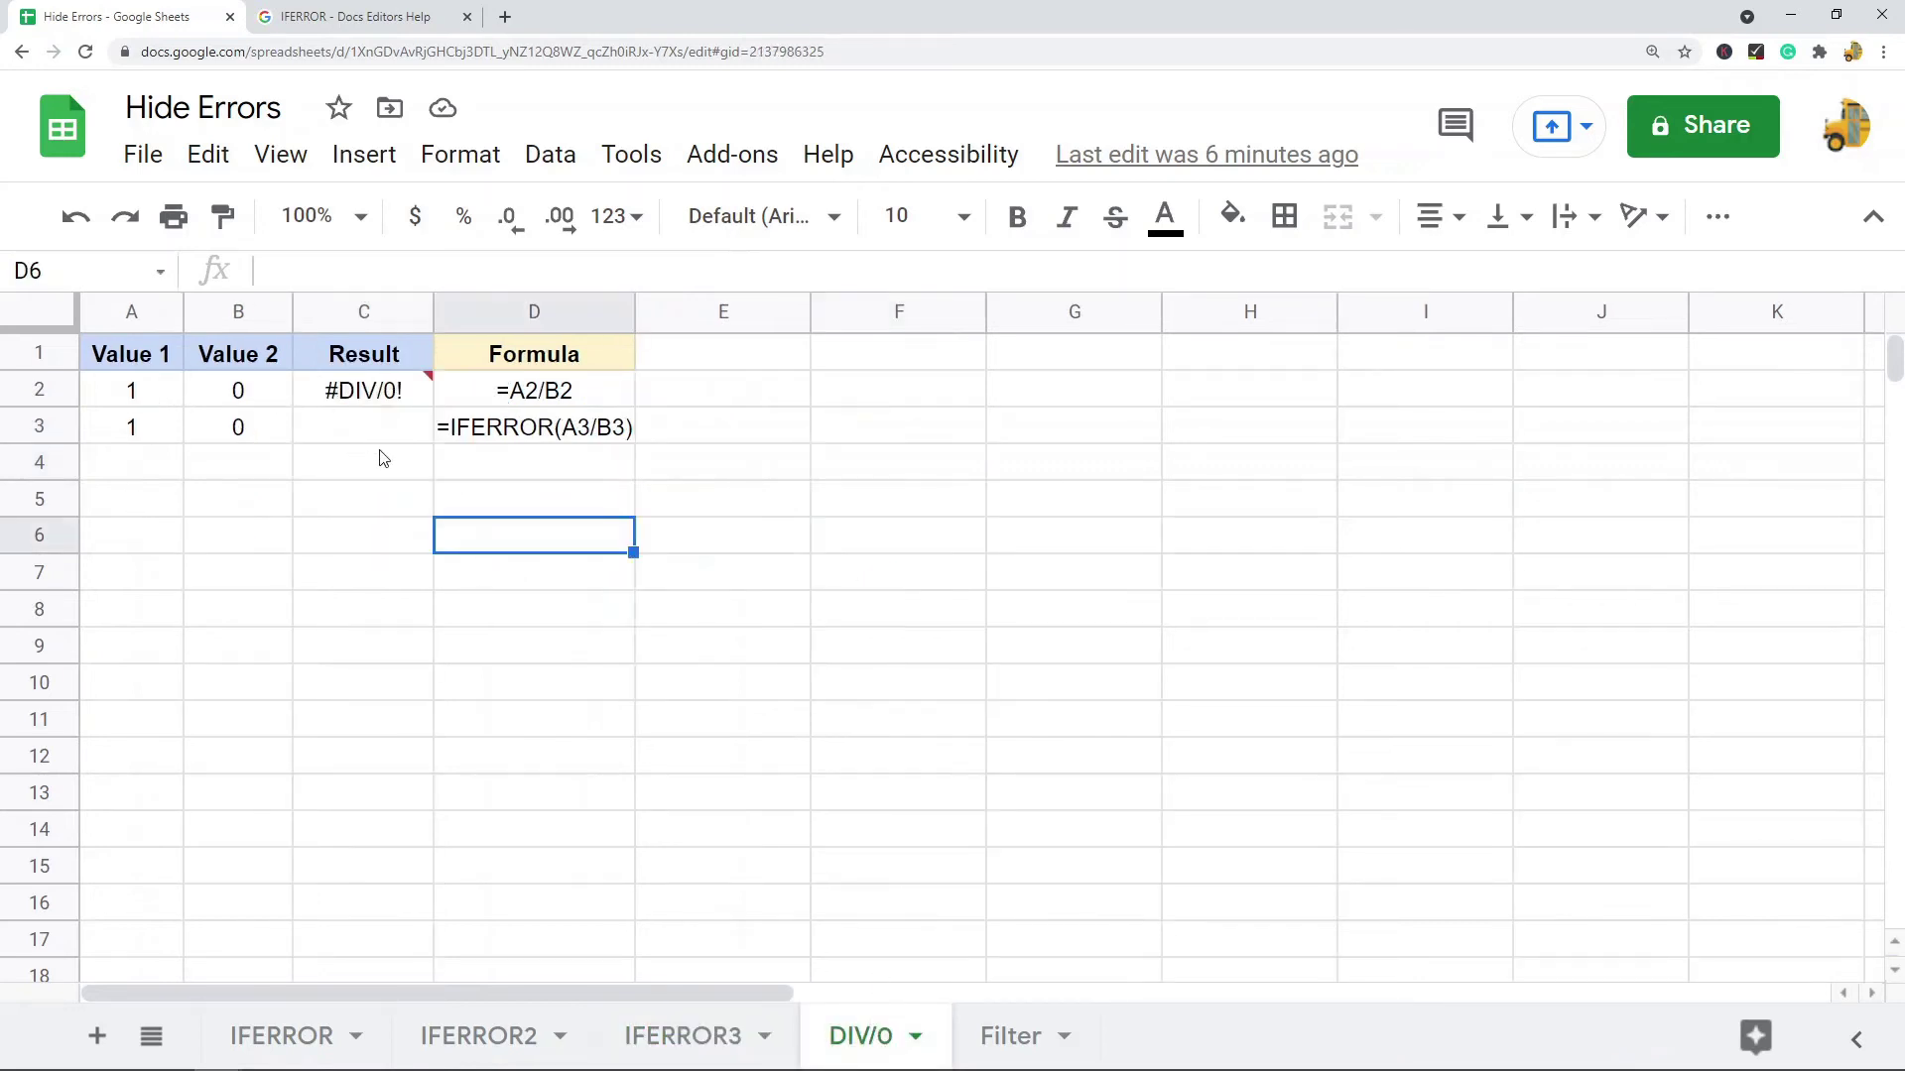
{"action": "left_click", "coordinate": [149, 402]}
{"action": "left_click", "coordinate": [264, 389]}
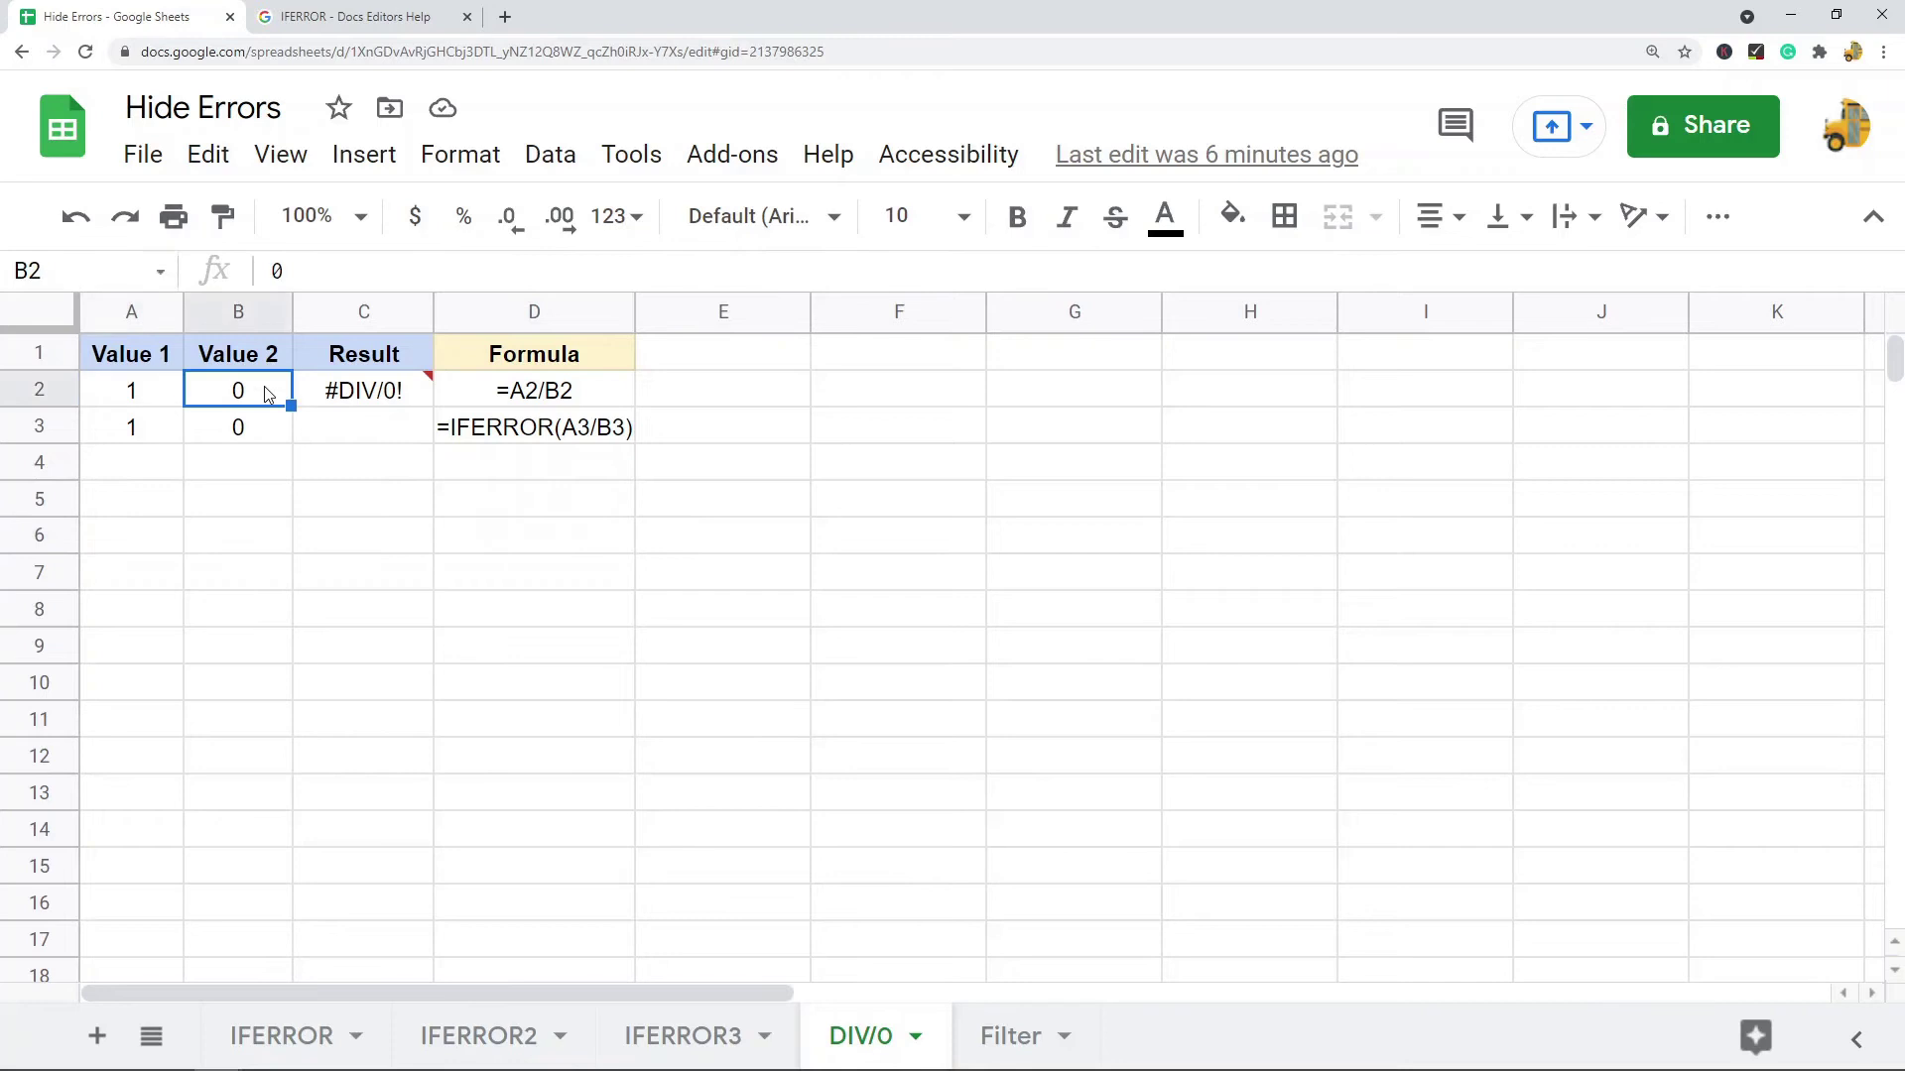
{"action": "left_click", "coordinate": [392, 393]}
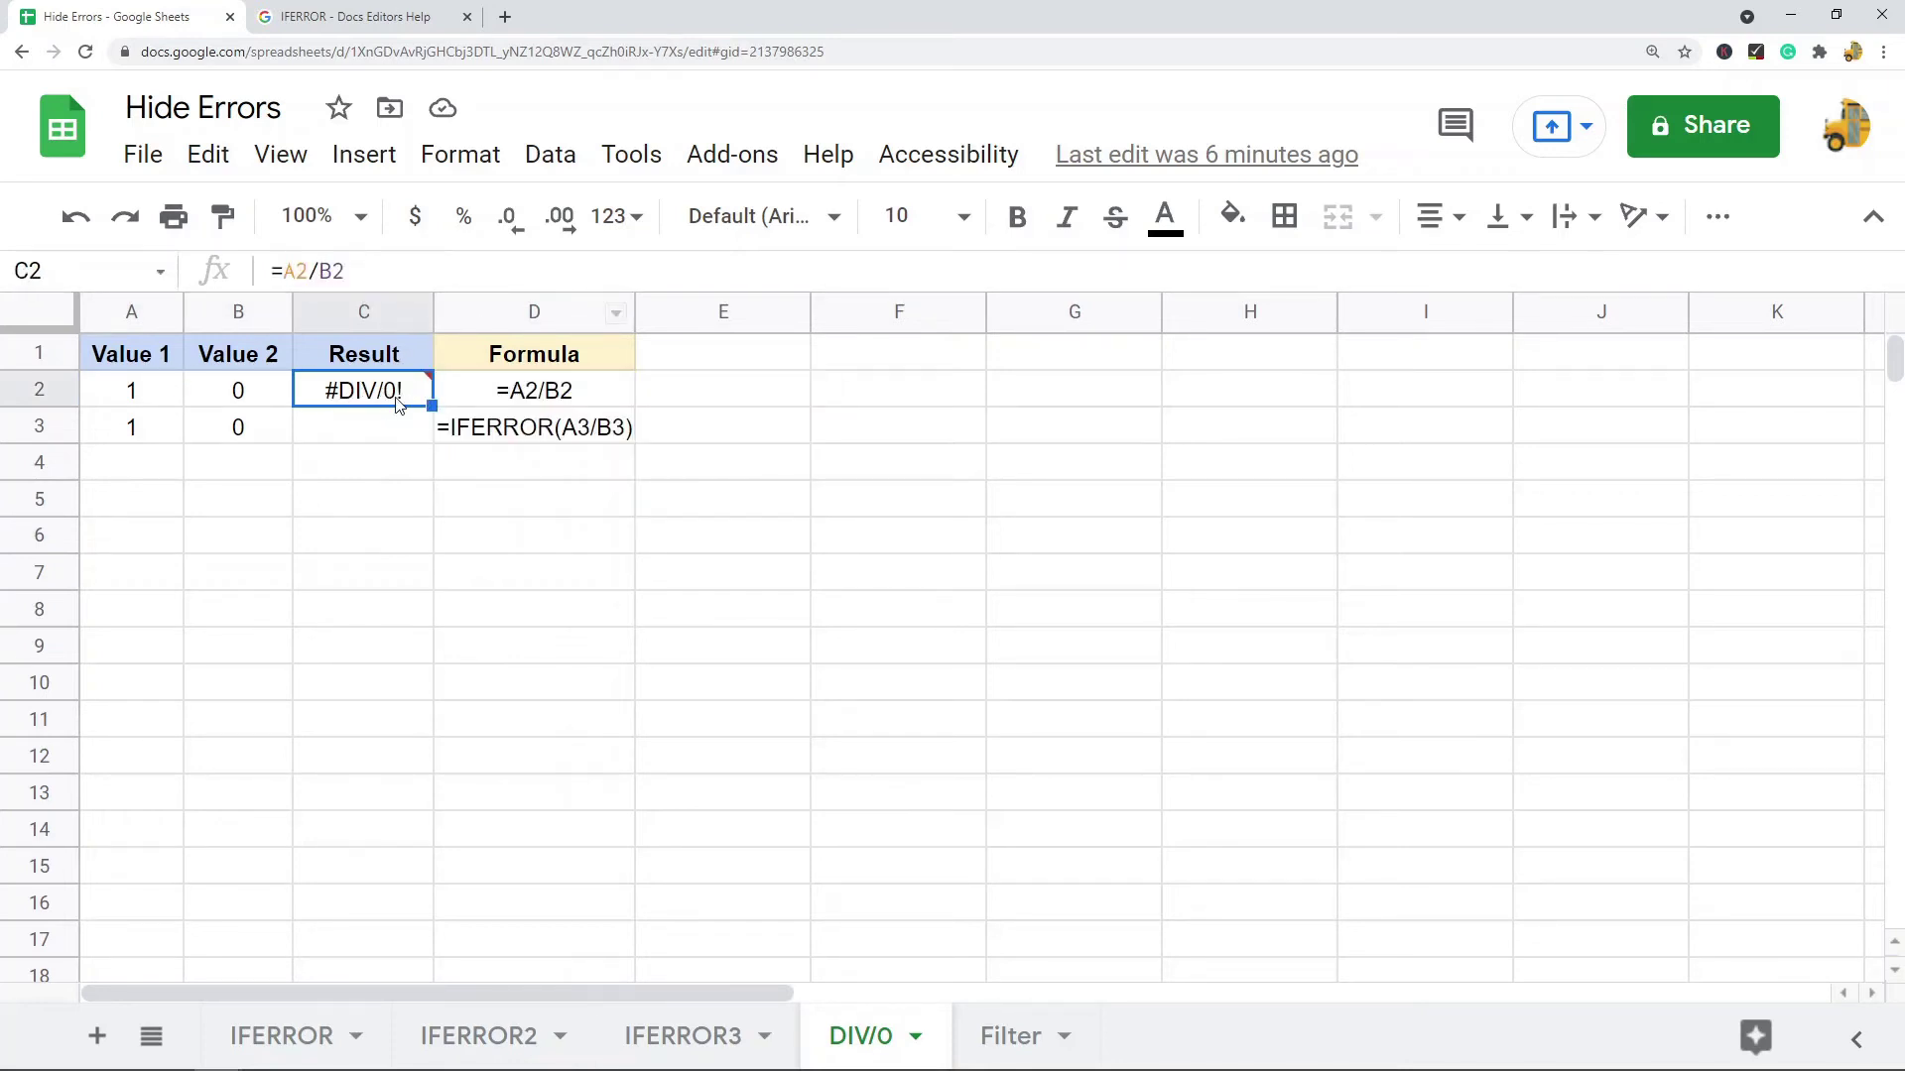
{"action": "left_click", "coordinate": [359, 432]}
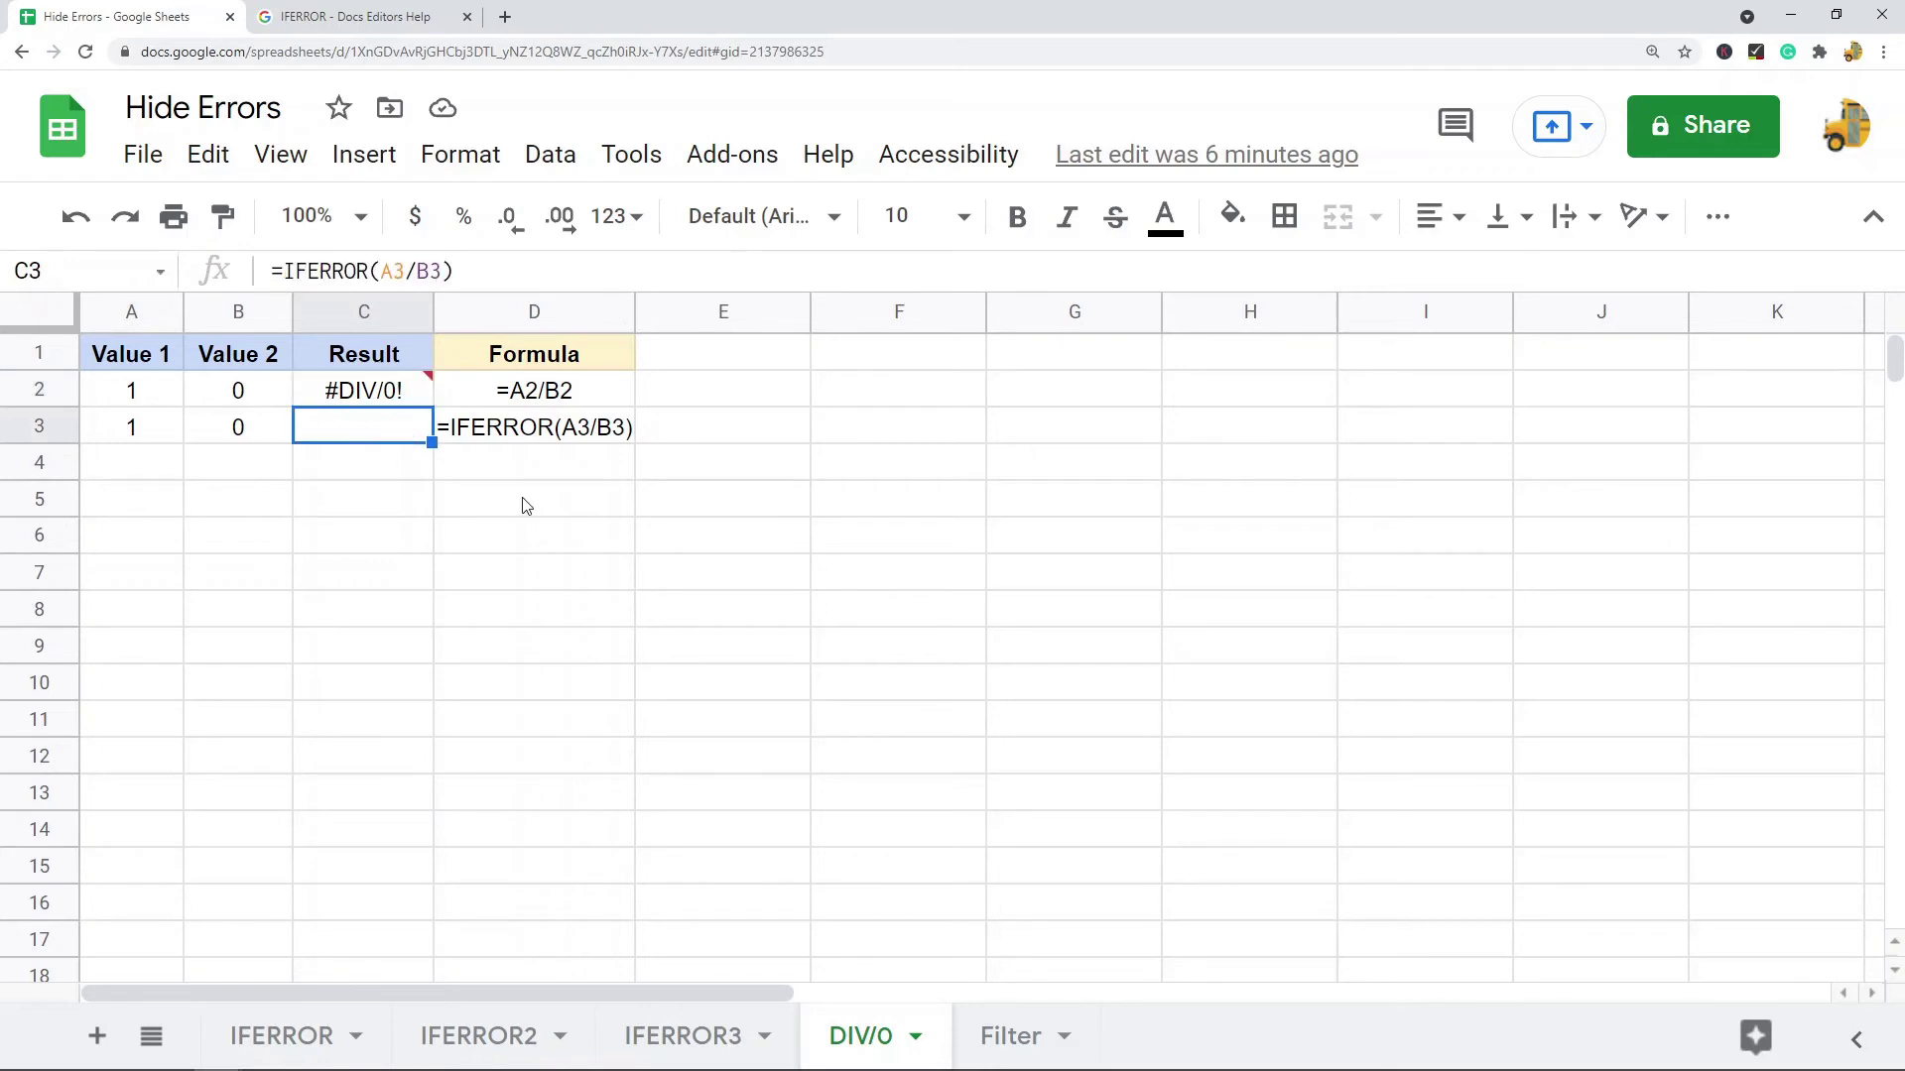
{"action": "left_click", "coordinate": [347, 271]}
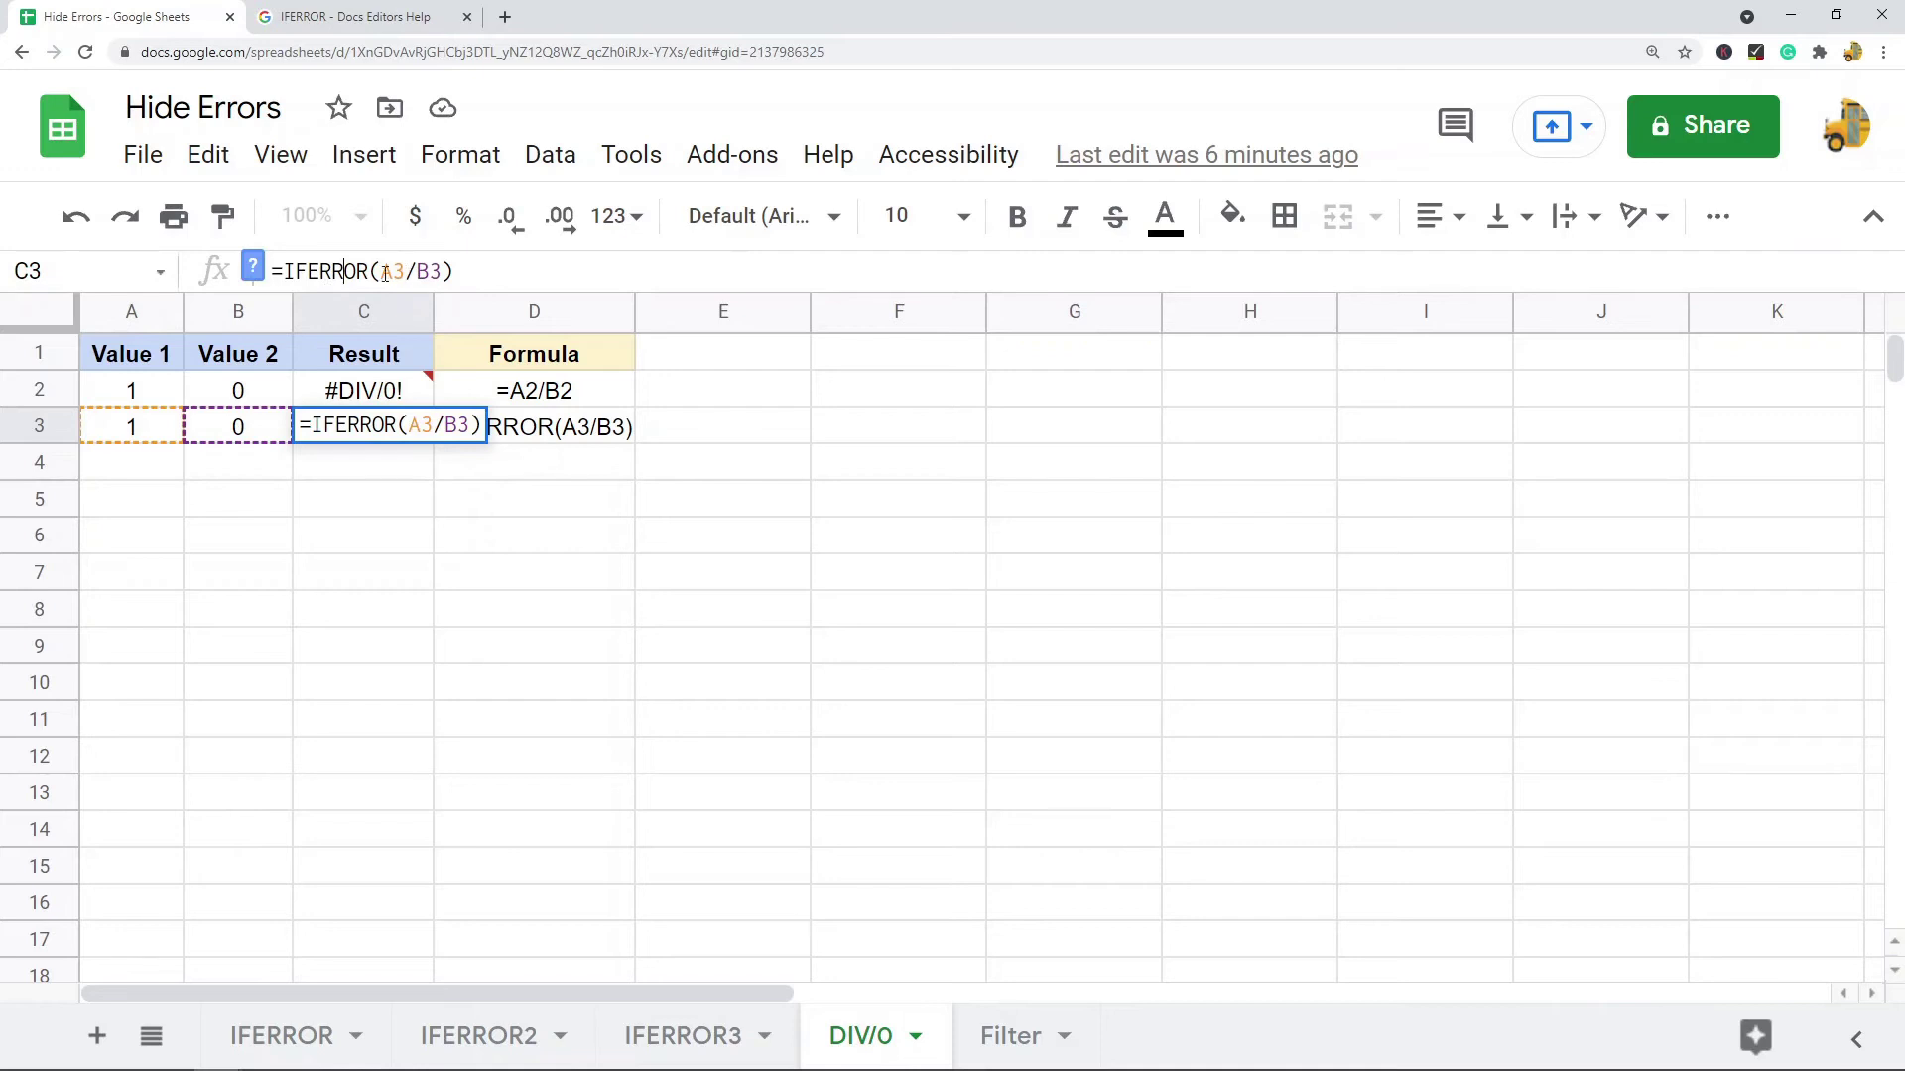
{"action": "key", "text": "Escape"}
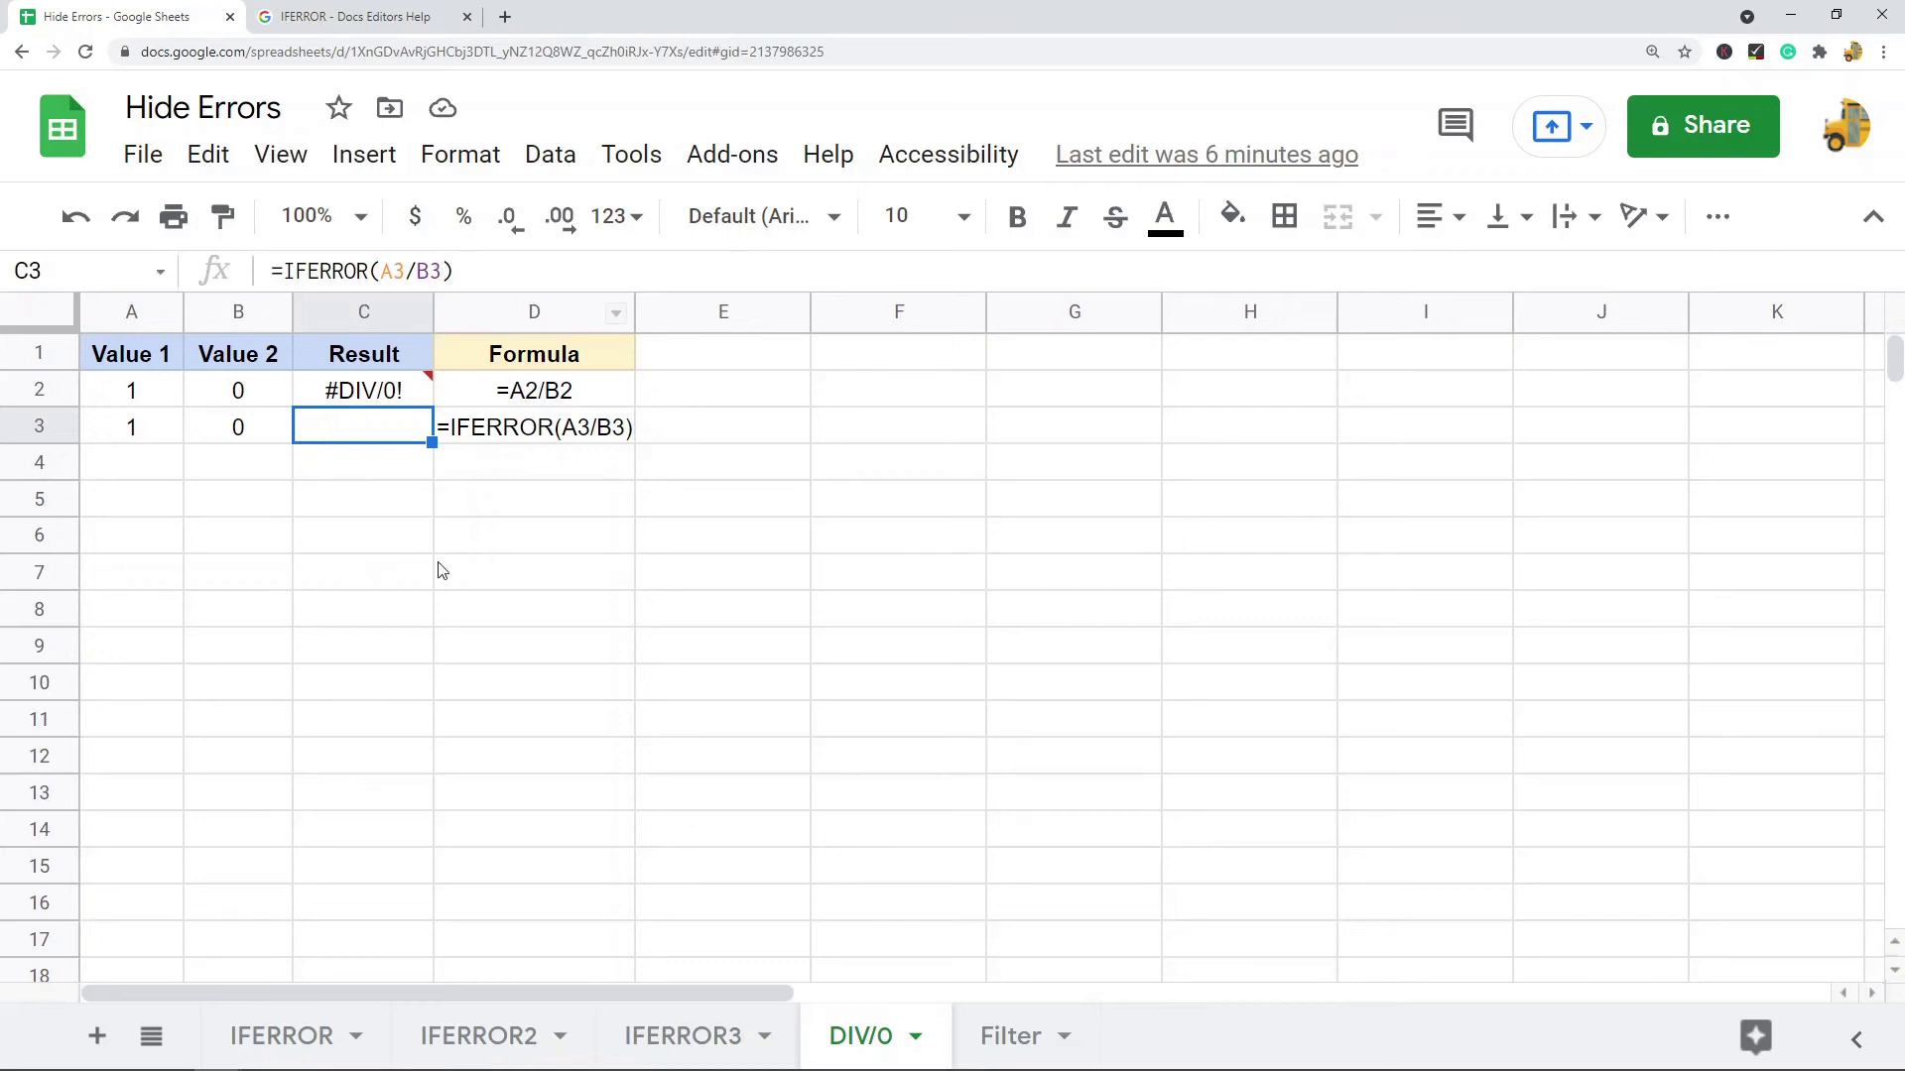
- Change C3 to =IFERROR(A3/B3,"THIS IS AN ERROR") and resize column C to fit the message
{"action": "left_click", "coordinate": [359, 543]}
{"action": "left_click", "coordinate": [380, 436]}
{"action": "left_click", "coordinate": [456, 271]}
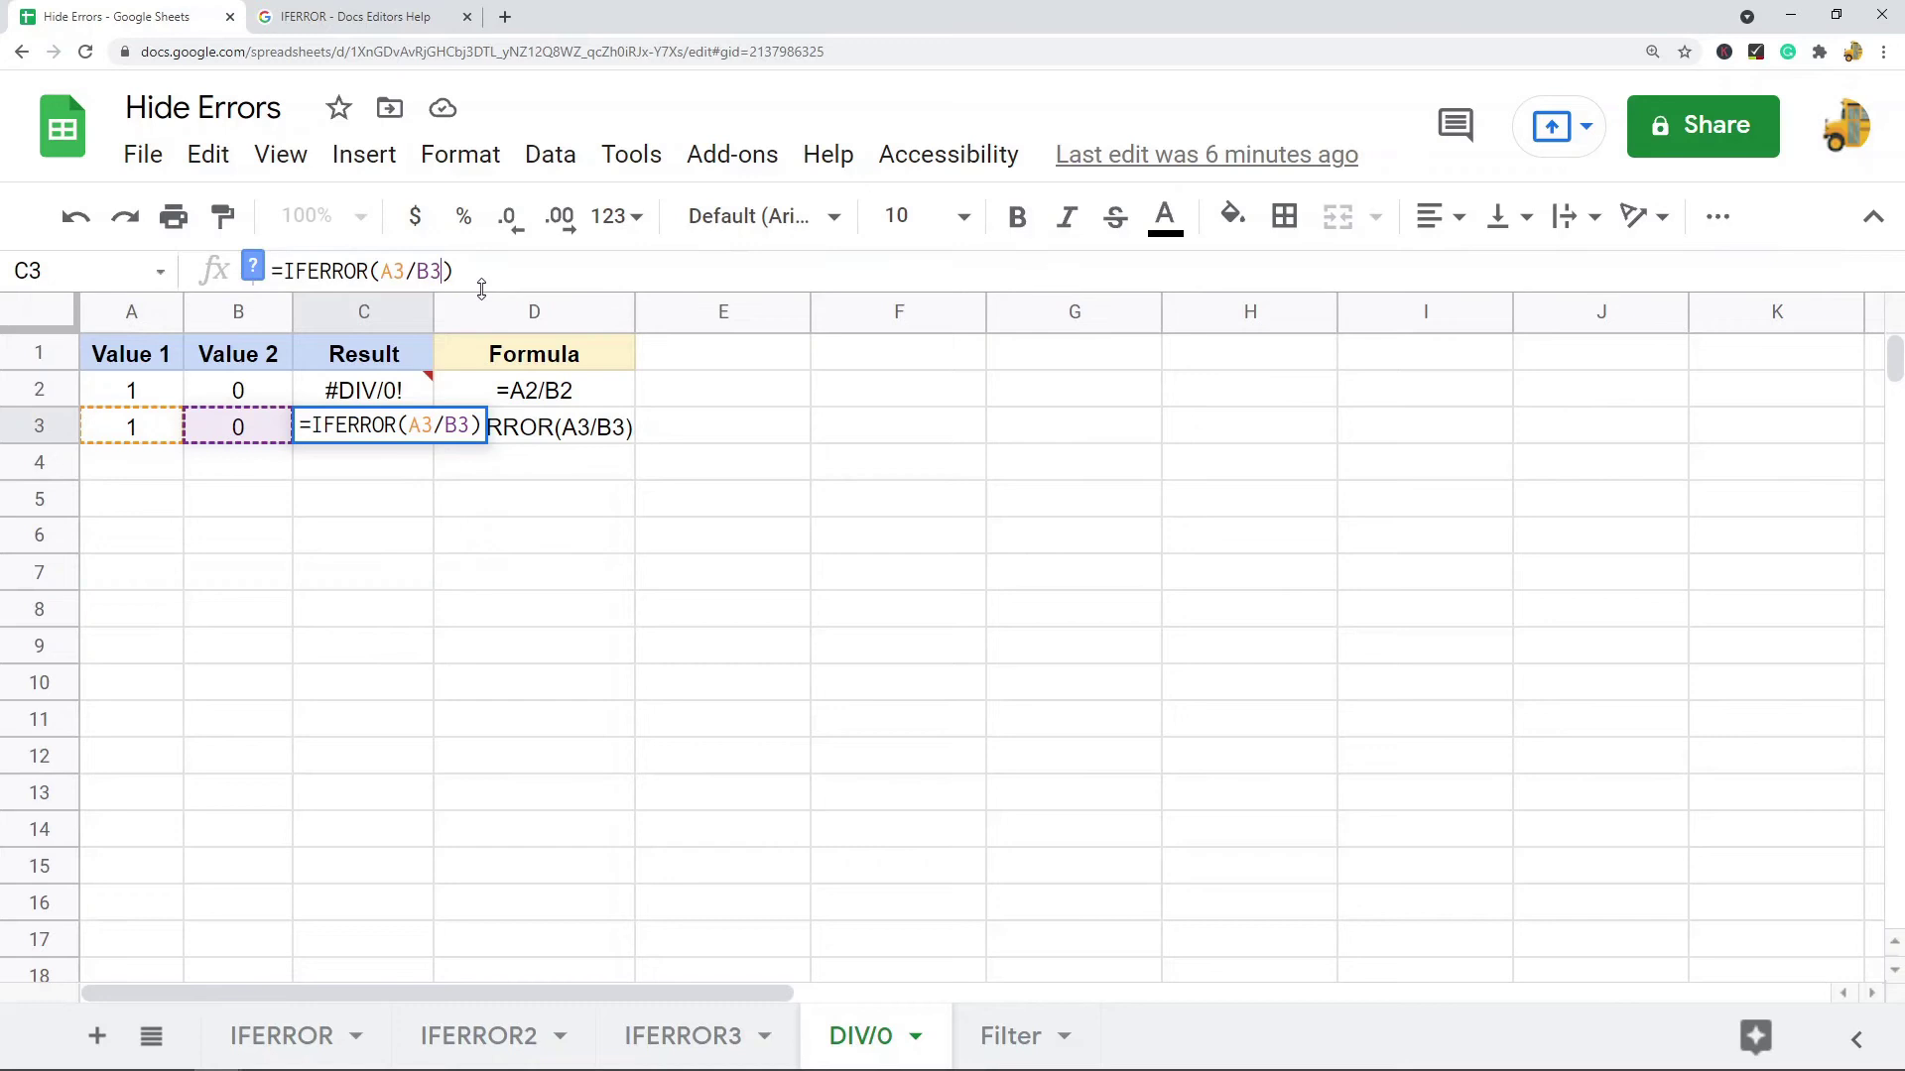
{"action": "type", "text": ",\"THIS "}
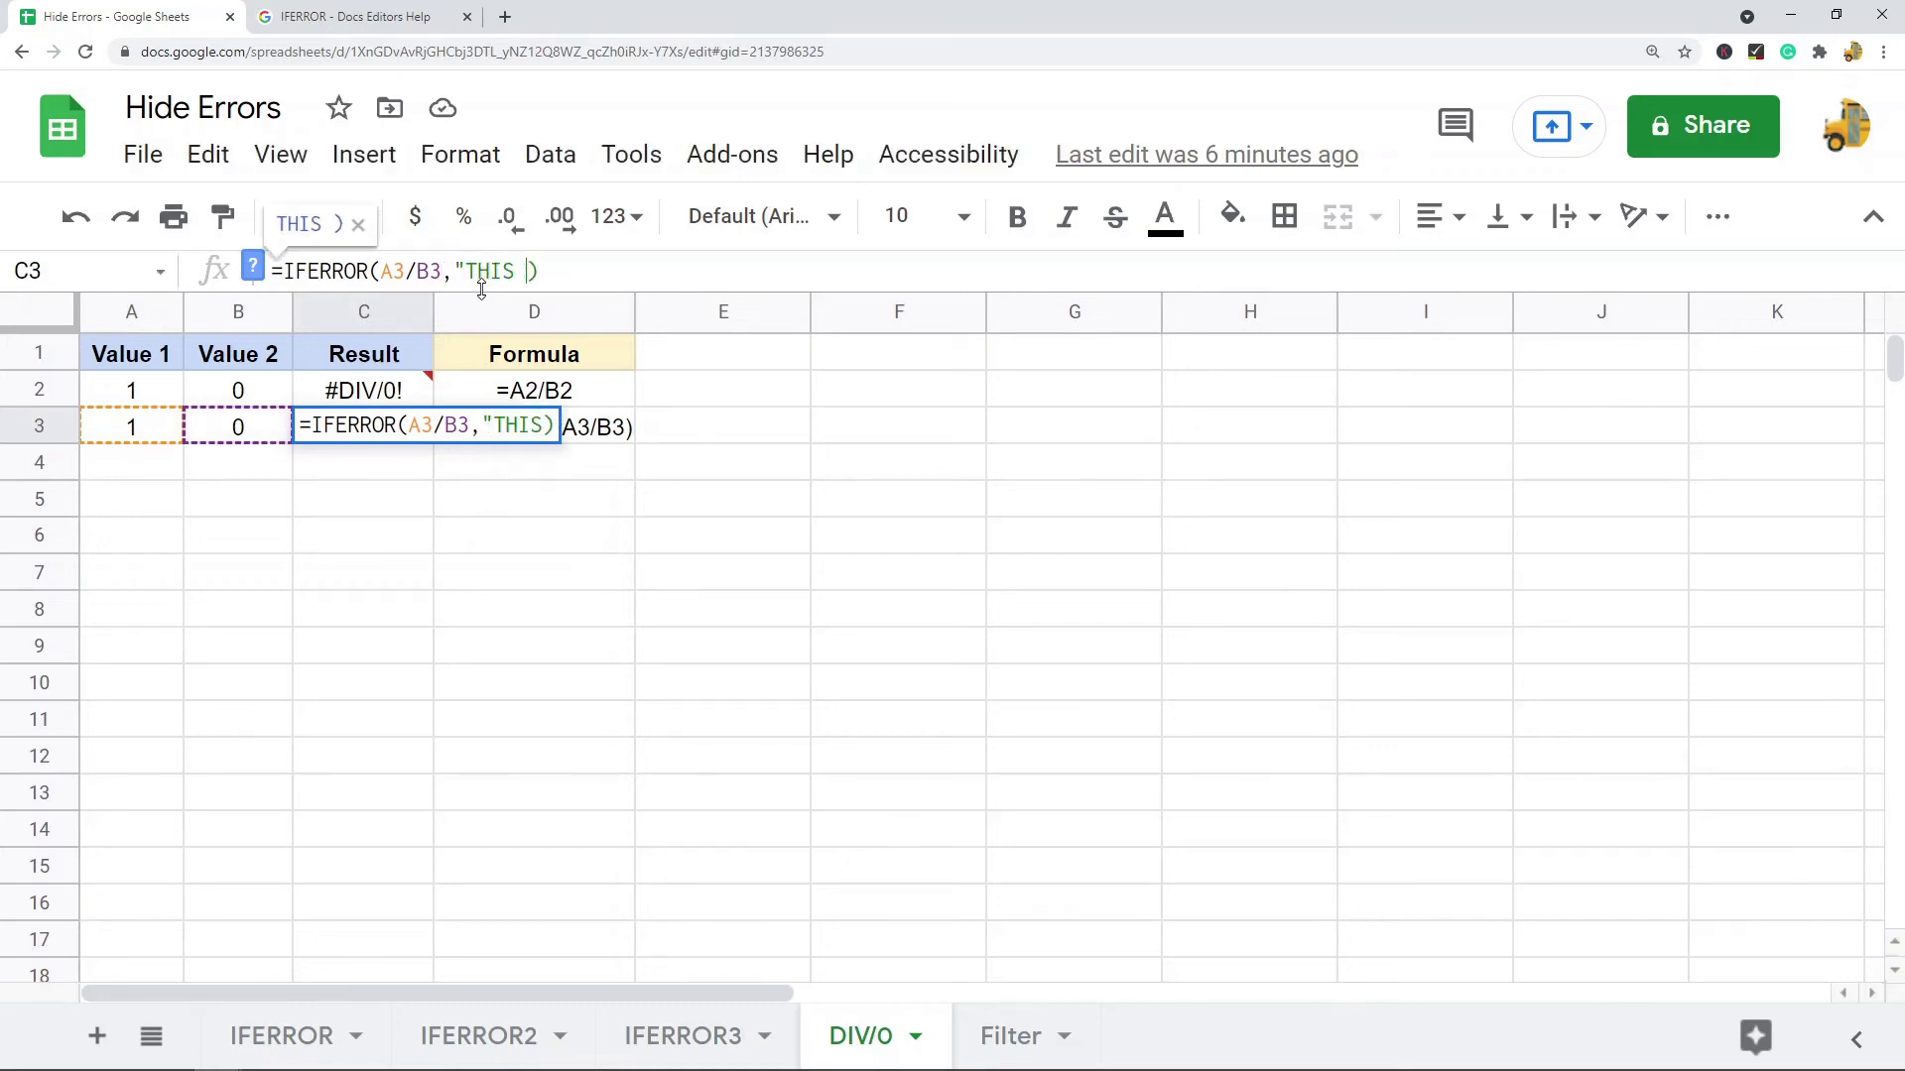
{"action": "type", "text": "IS AN ERRR\""}
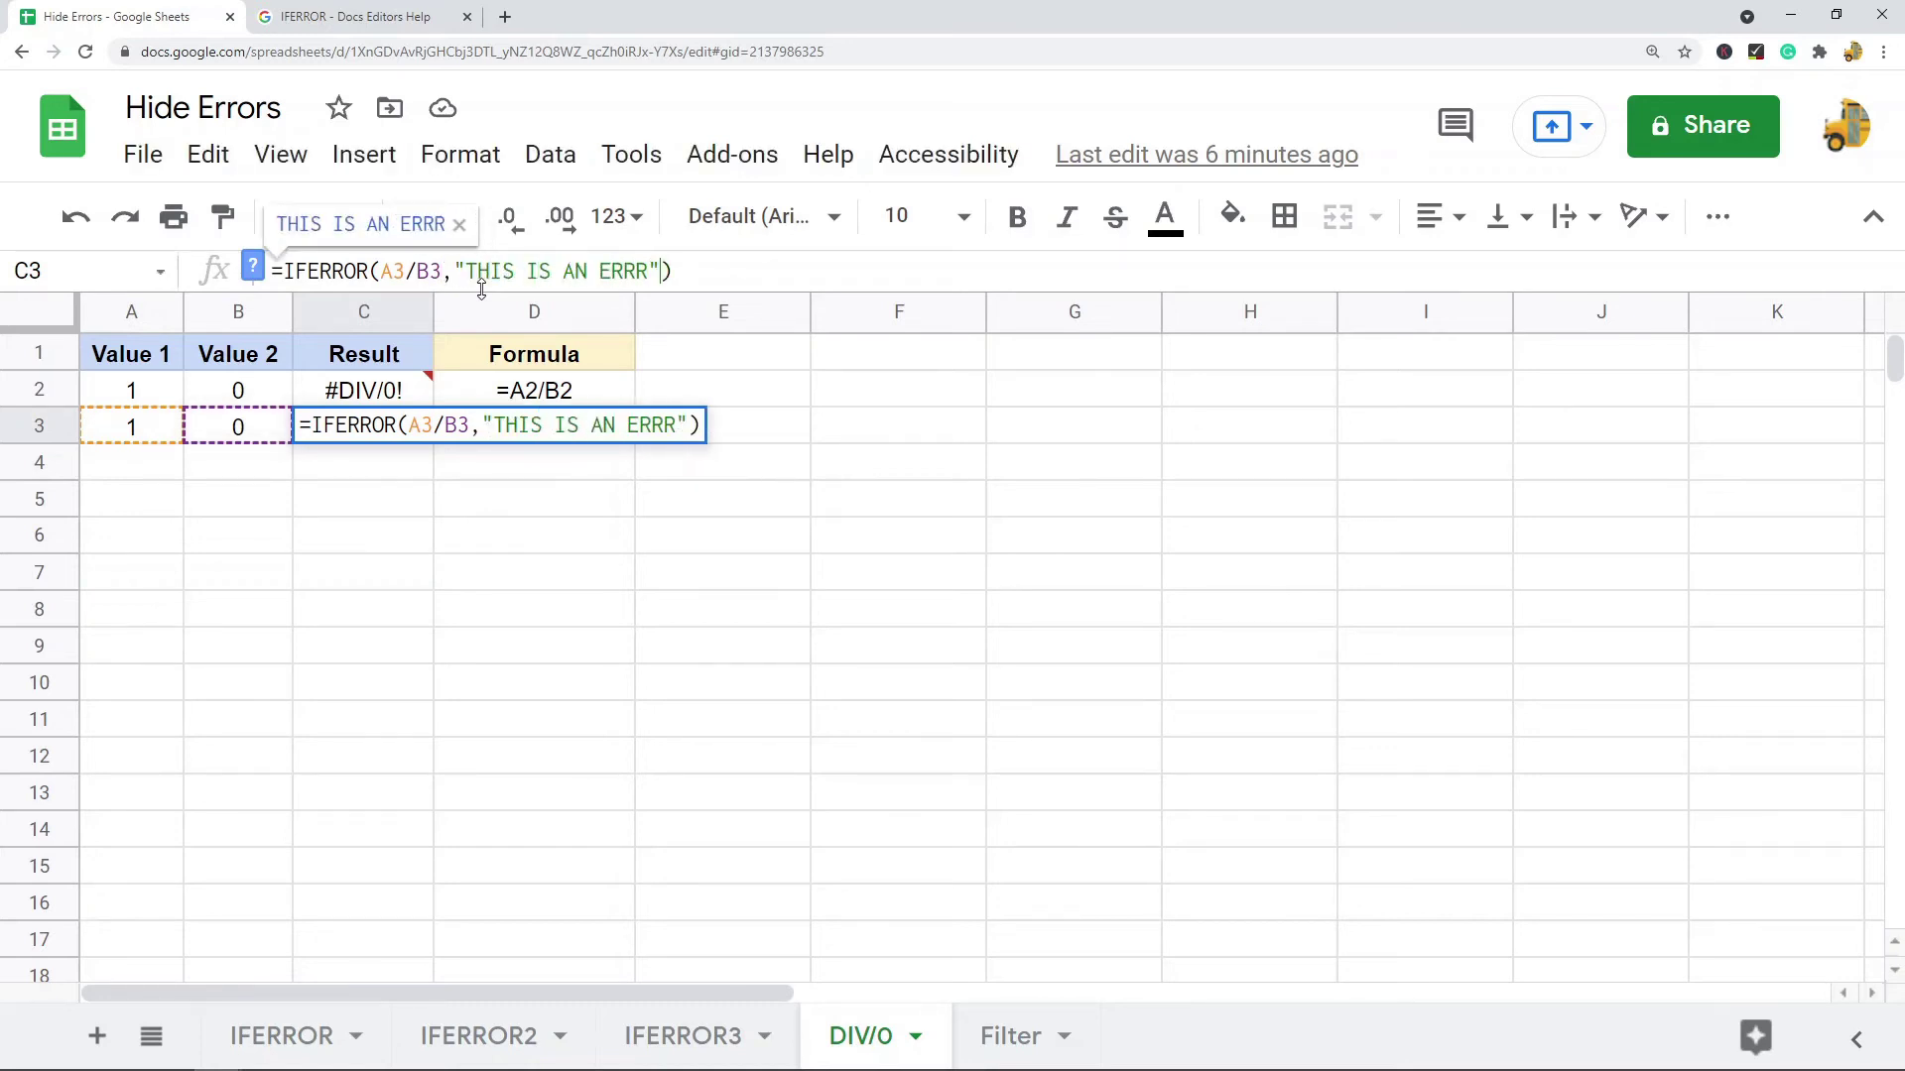
{"action": "key", "text": "BackSpace"}
{"action": "key", "text": "BackSpace"}
{"action": "type", "text": "OR\""}
{"action": "key", "text": "Return"}
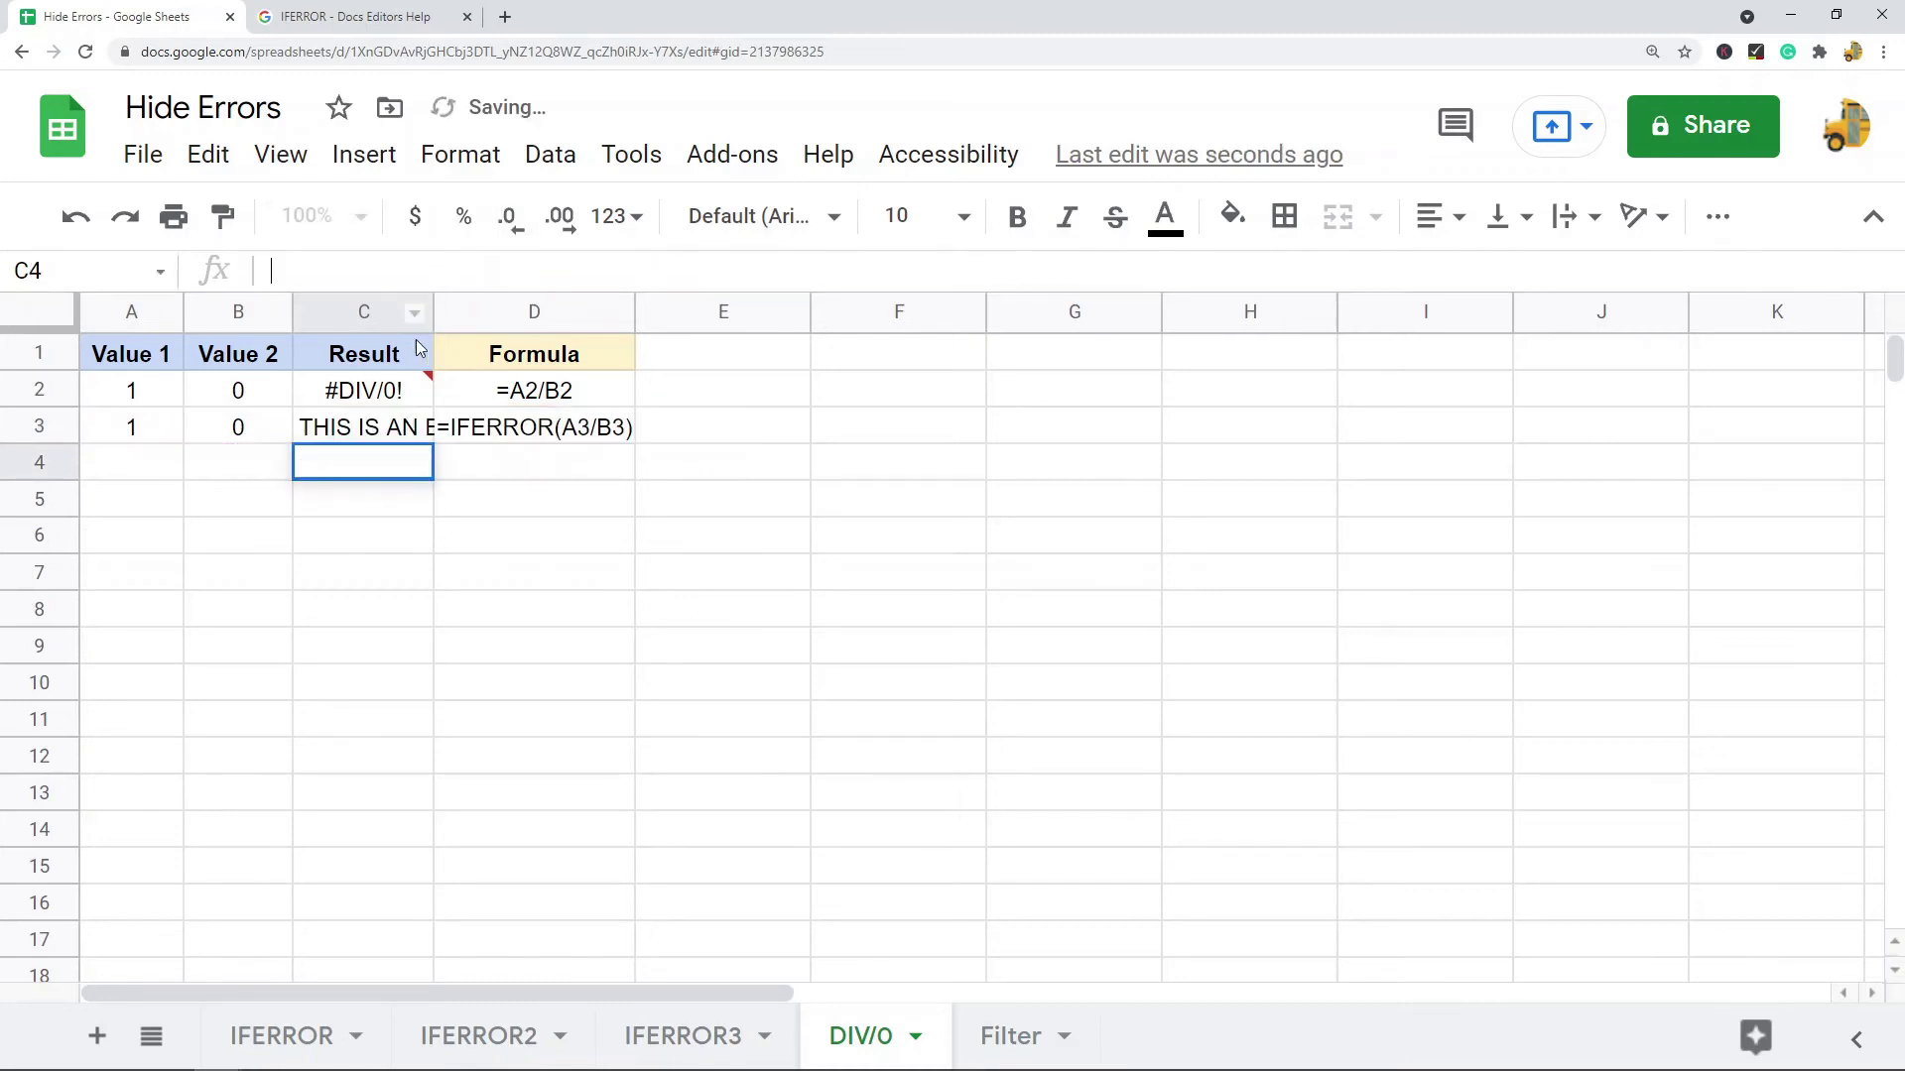
{"action": "left_click_drag", "start_coordinate": [433, 311], "coordinate": [594, 426]}
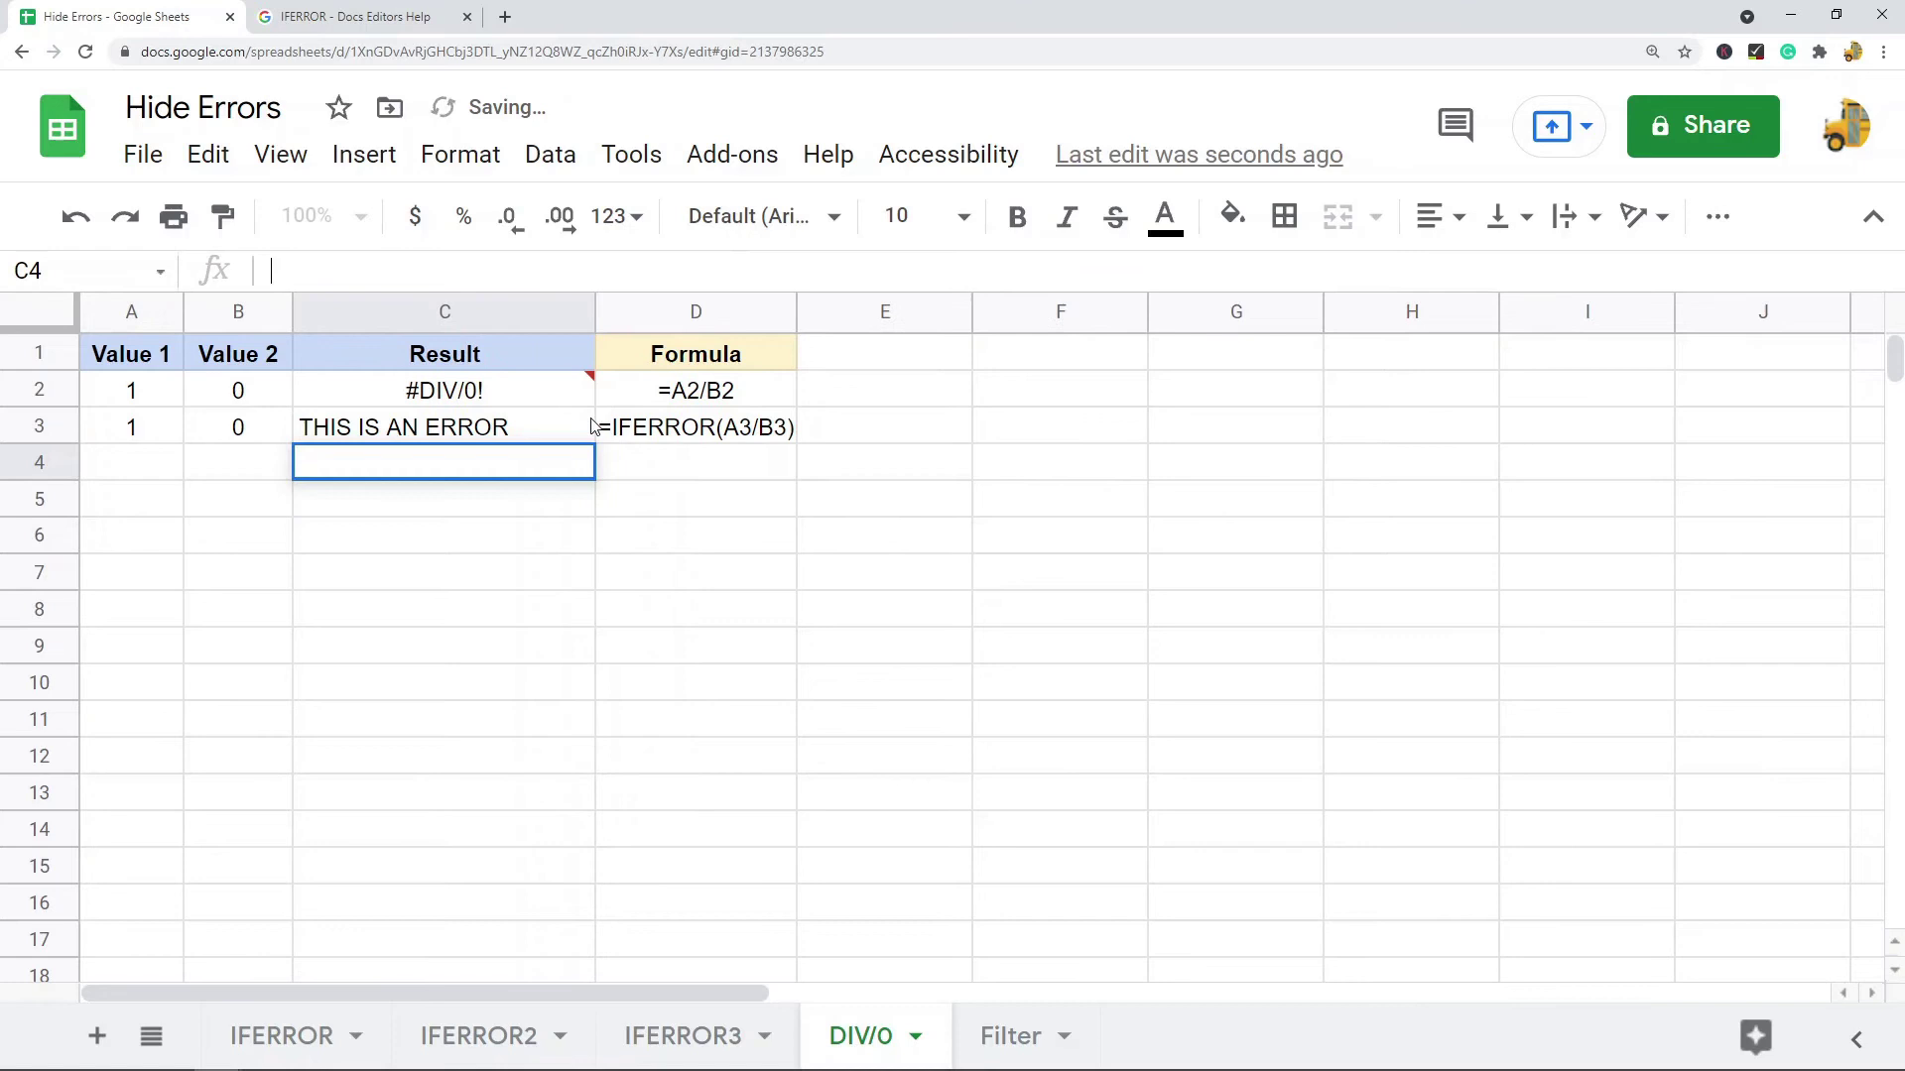
{"action": "left_click_drag", "start_coordinate": [594, 313], "coordinate": [545, 313]}
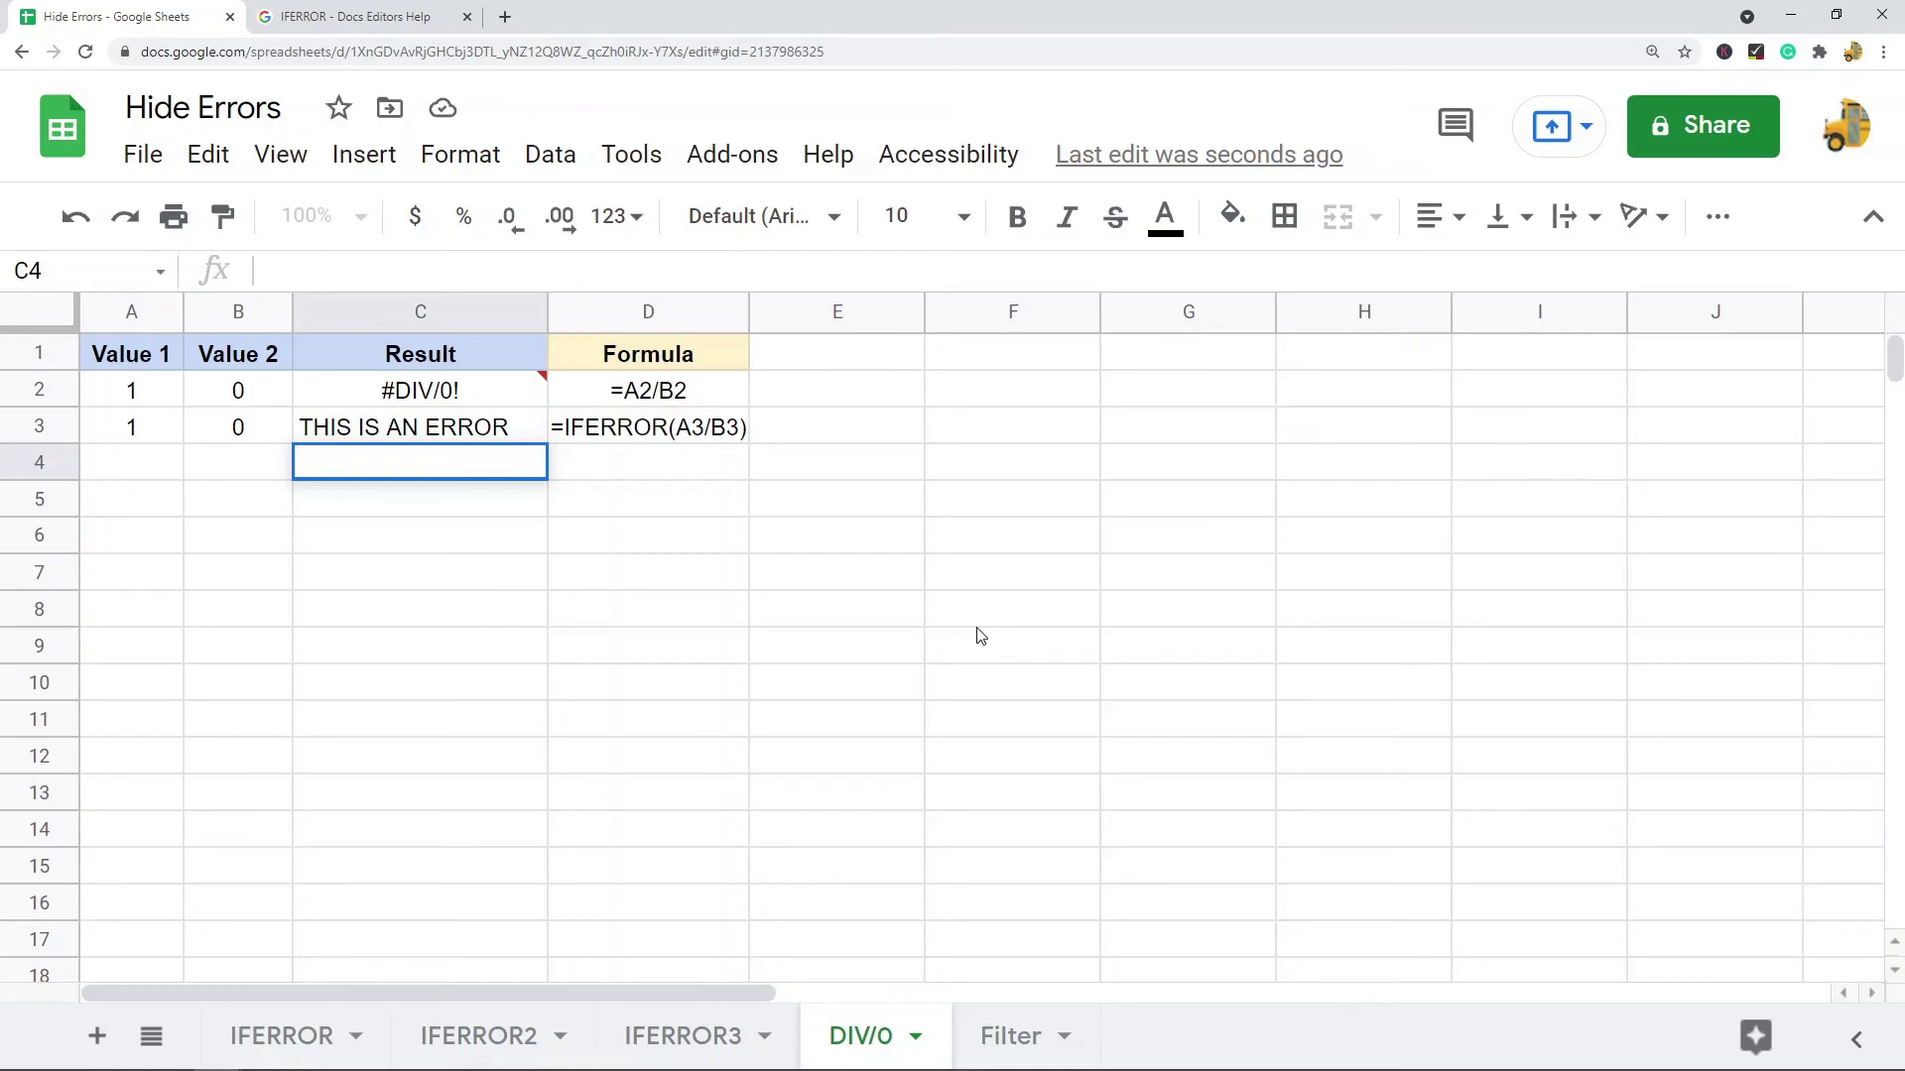
- On the Filter sheet, review C2's IFERROR formula and the Error results in C3, C4 and C6
{"action": "left_click", "coordinate": [1014, 1036]}
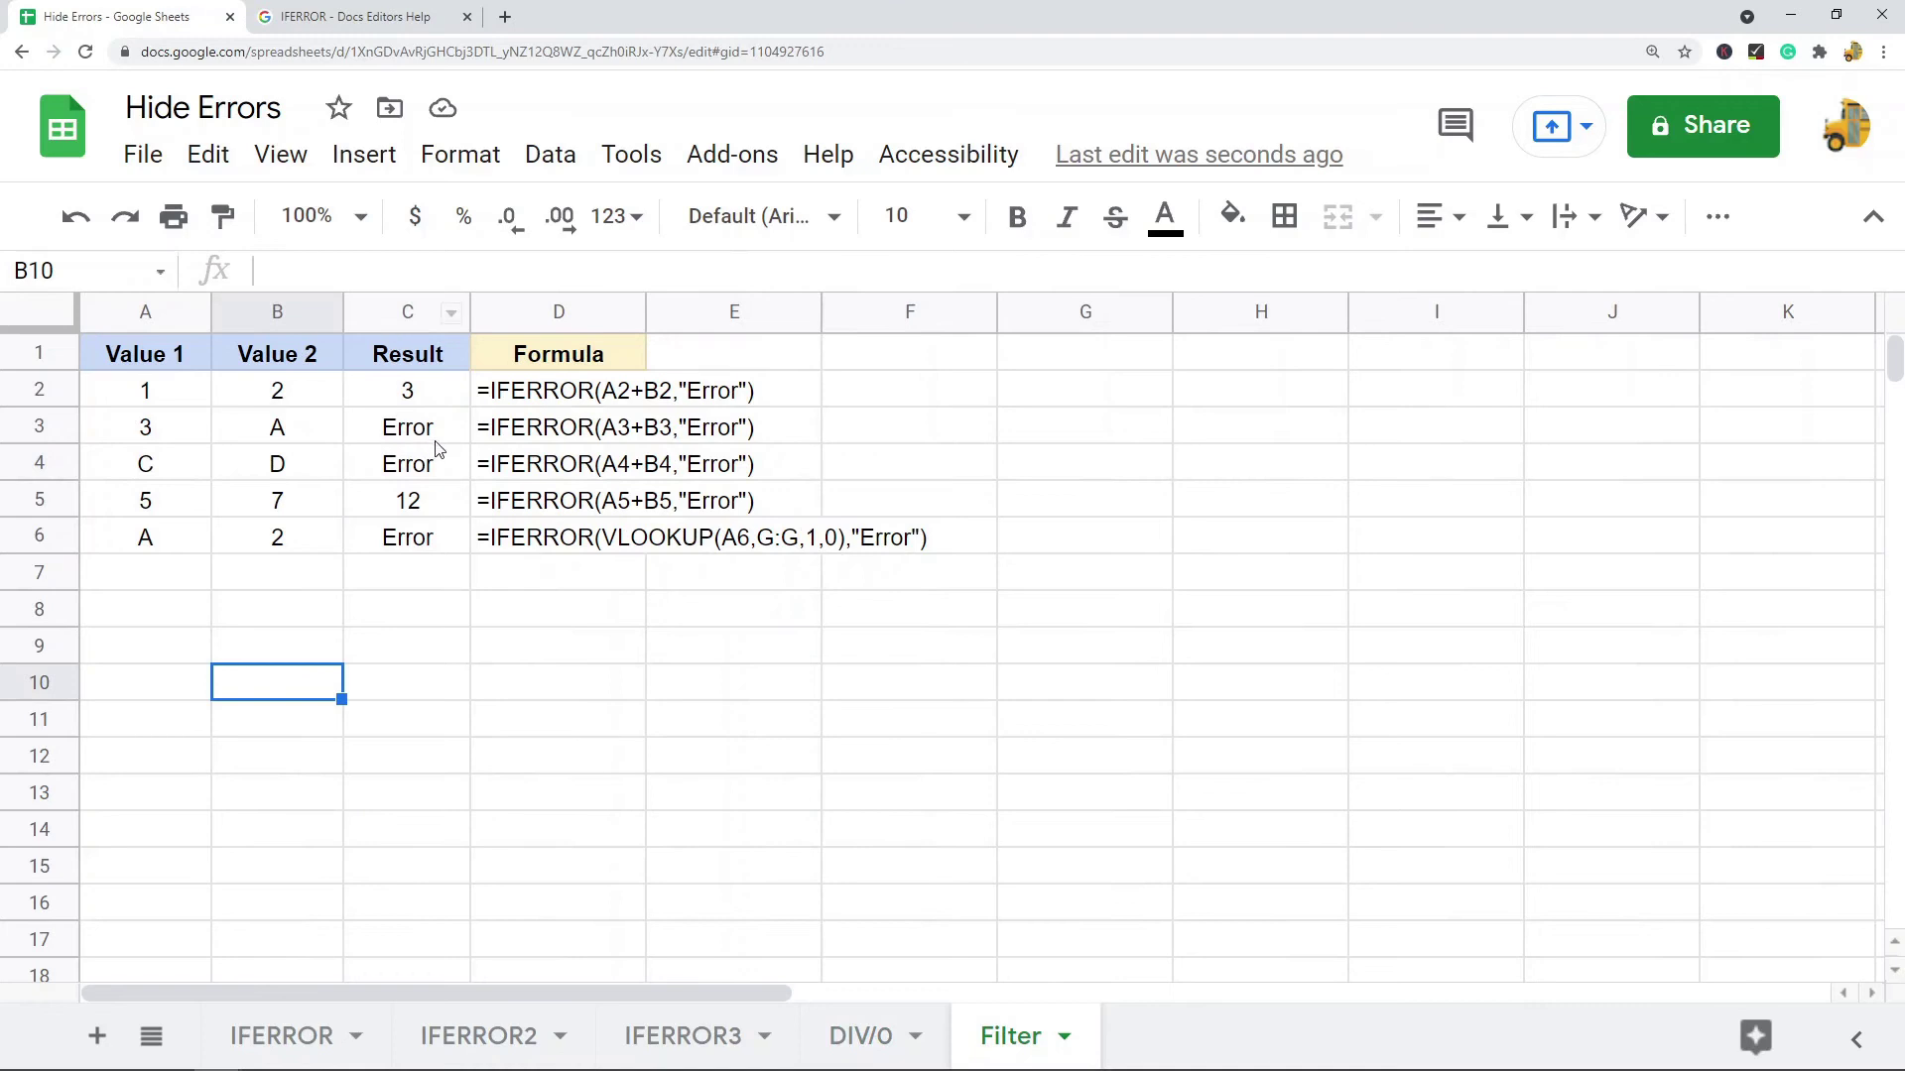
{"action": "left_click", "coordinate": [409, 399]}
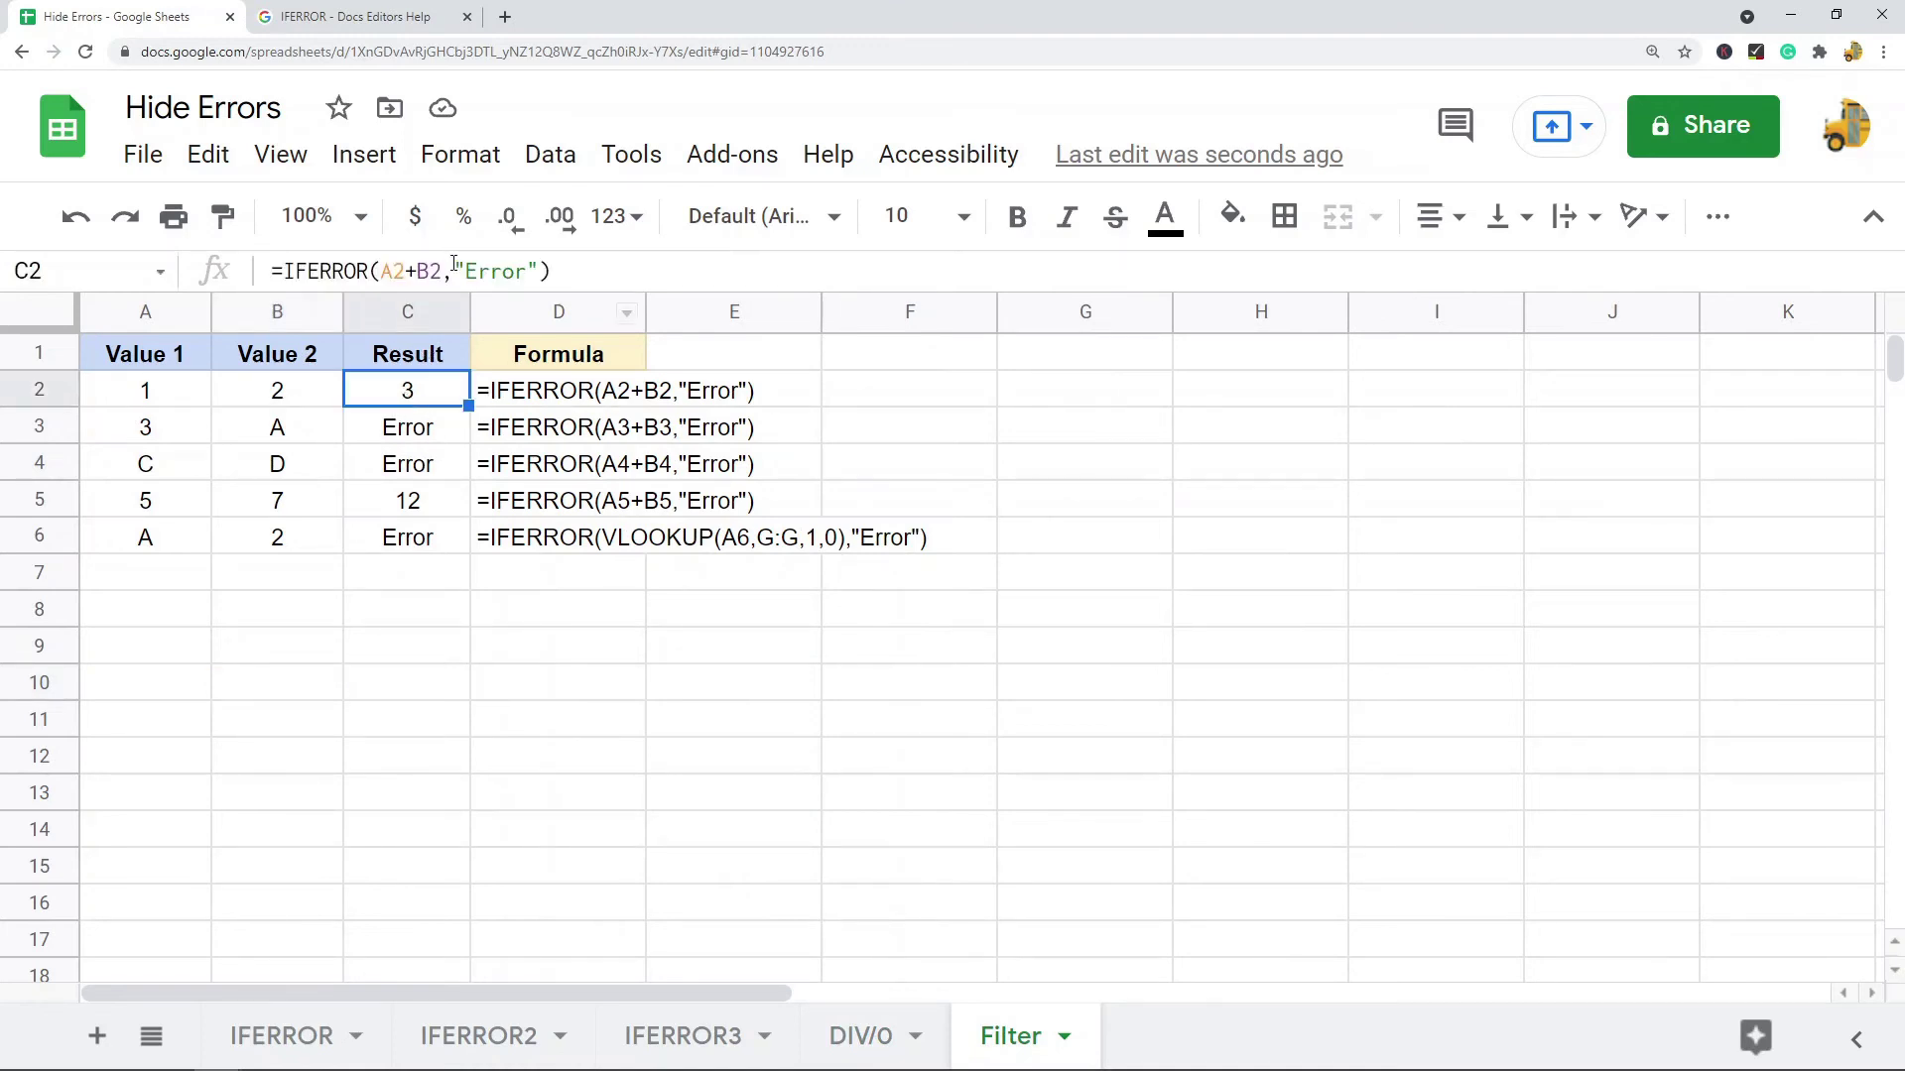
{"action": "double_click", "coordinate": [457, 269]}
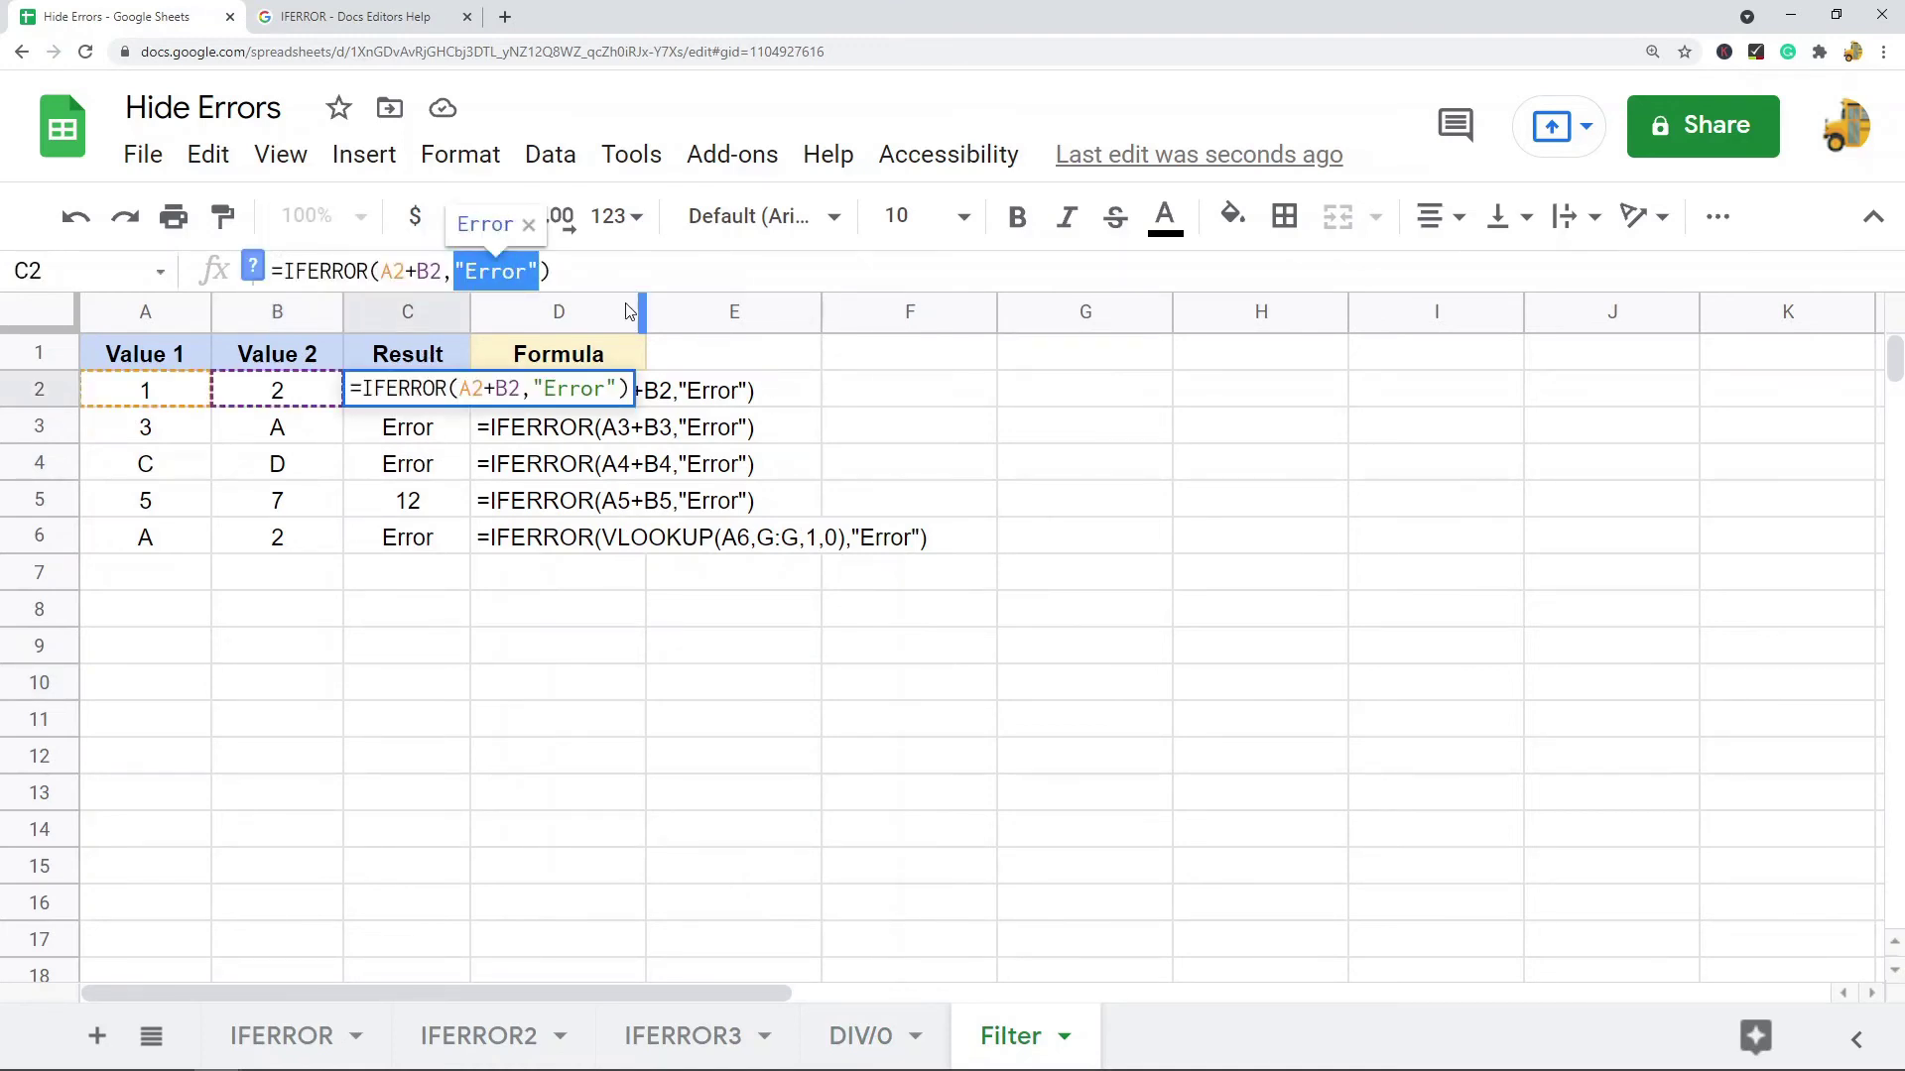
{"action": "left_click_drag", "start_coordinate": [441, 270], "coordinate": [544, 270]}
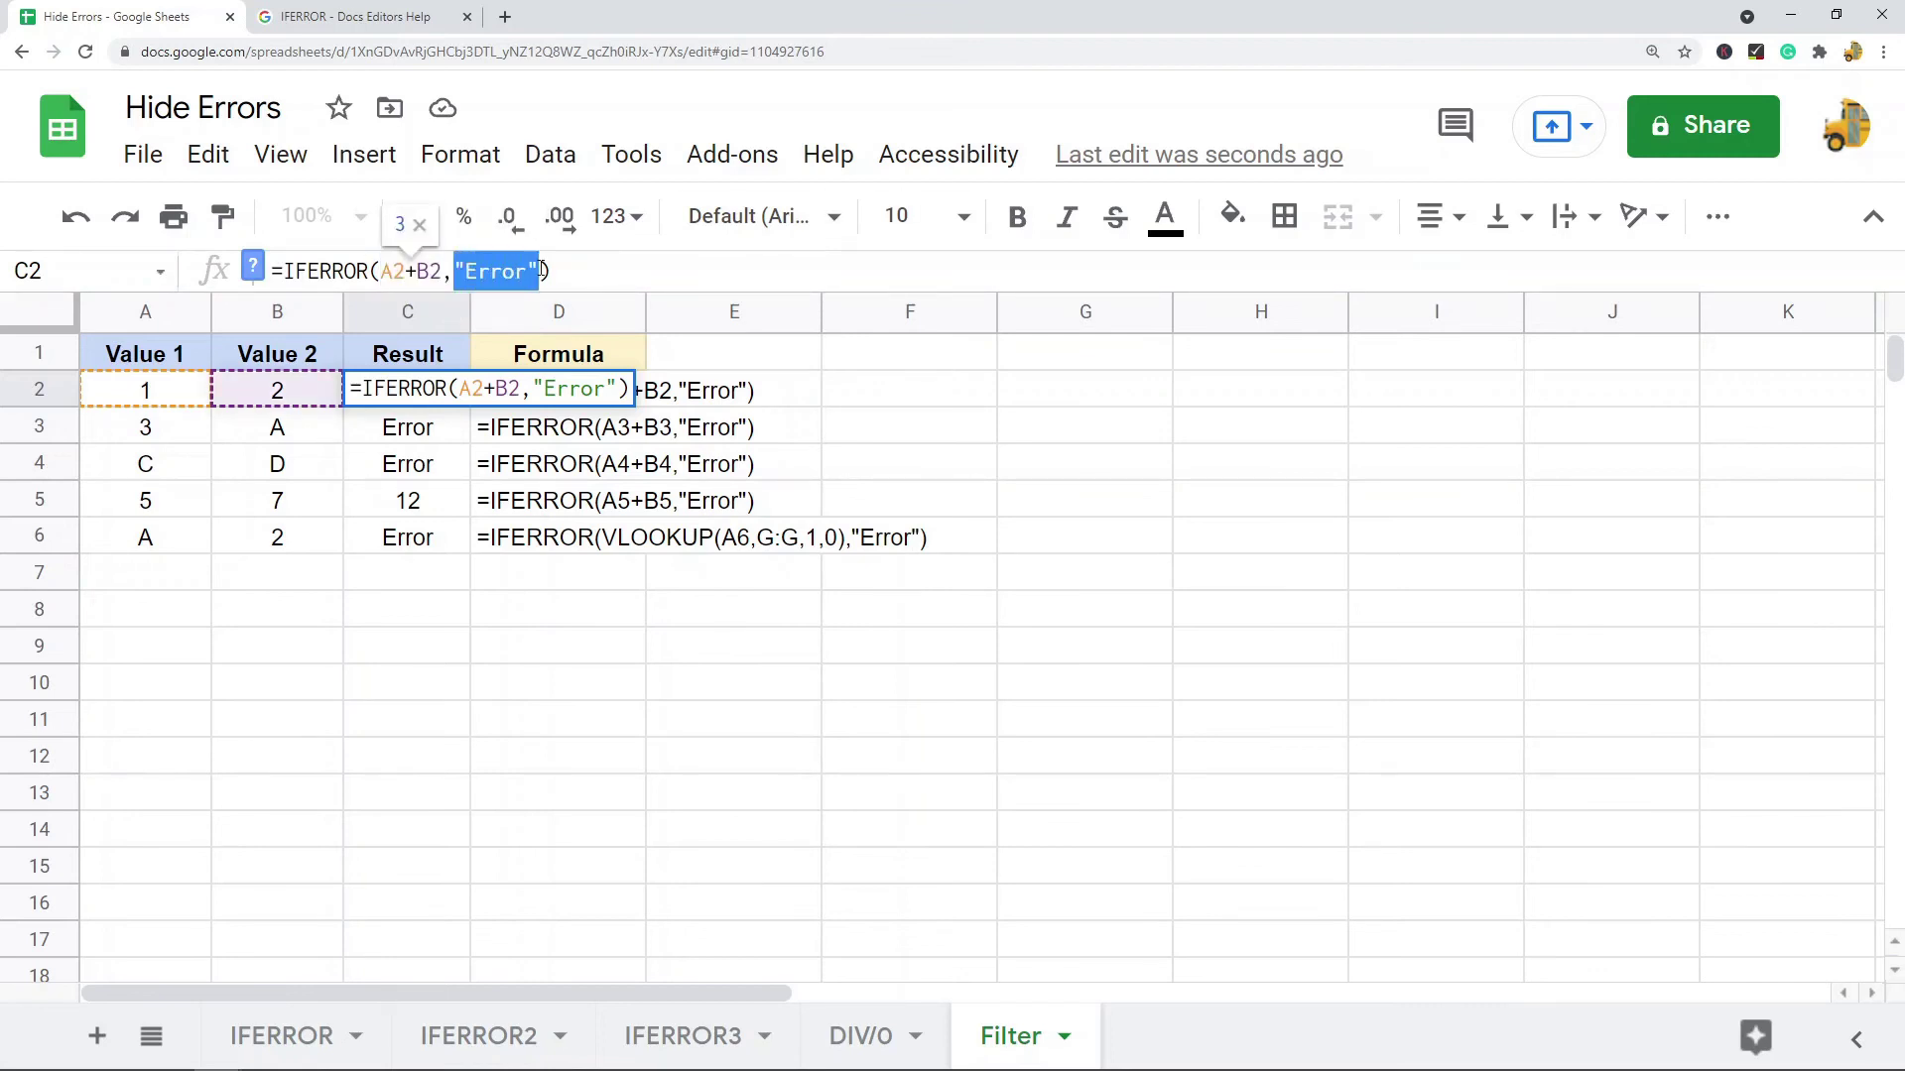
{"action": "key", "text": "Escape"}
{"action": "left_click", "coordinate": [459, 656]}
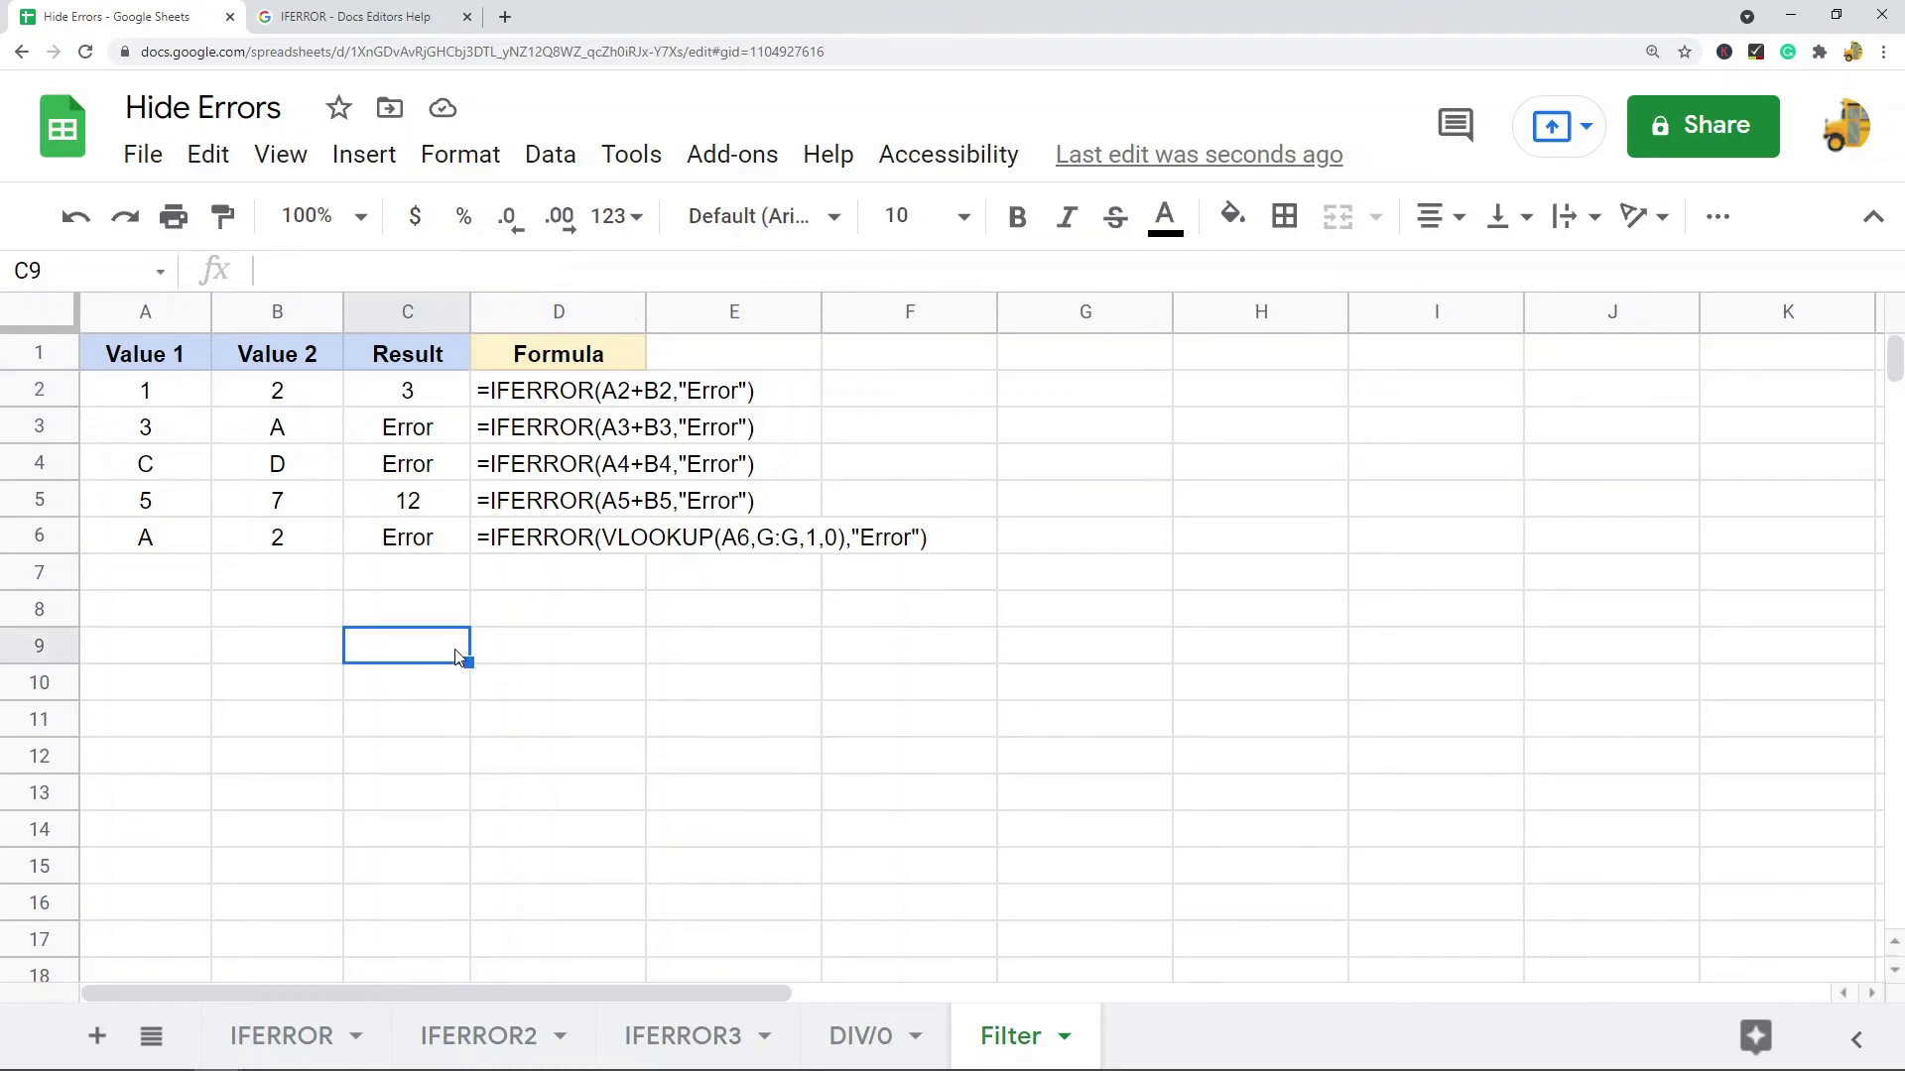
{"action": "left_click_drag", "start_coordinate": [436, 438], "coordinate": [426, 468]}
{"action": "left_click", "coordinate": [422, 541]}
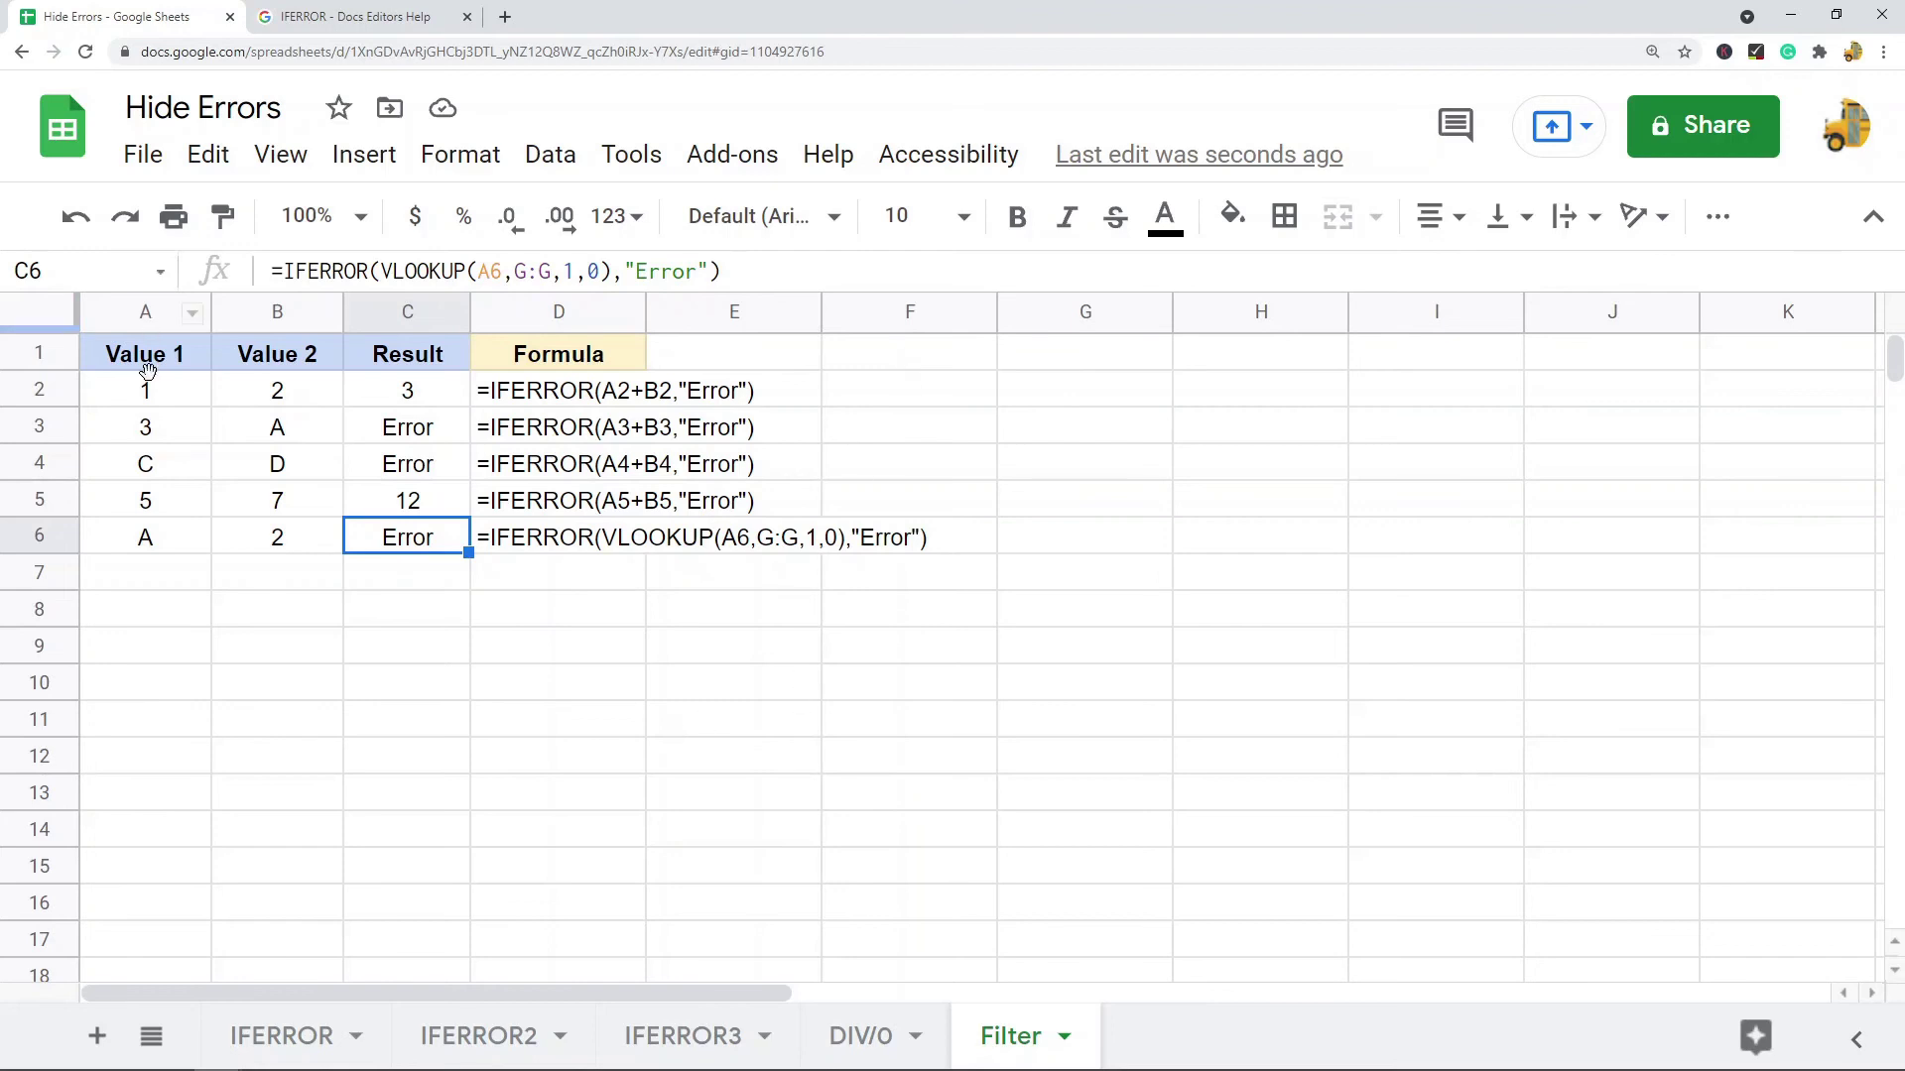
- Select A1:D6 and apply Create a filter from the Data menu
{"action": "left_click_drag", "start_coordinate": [144, 365], "coordinate": [569, 558]}
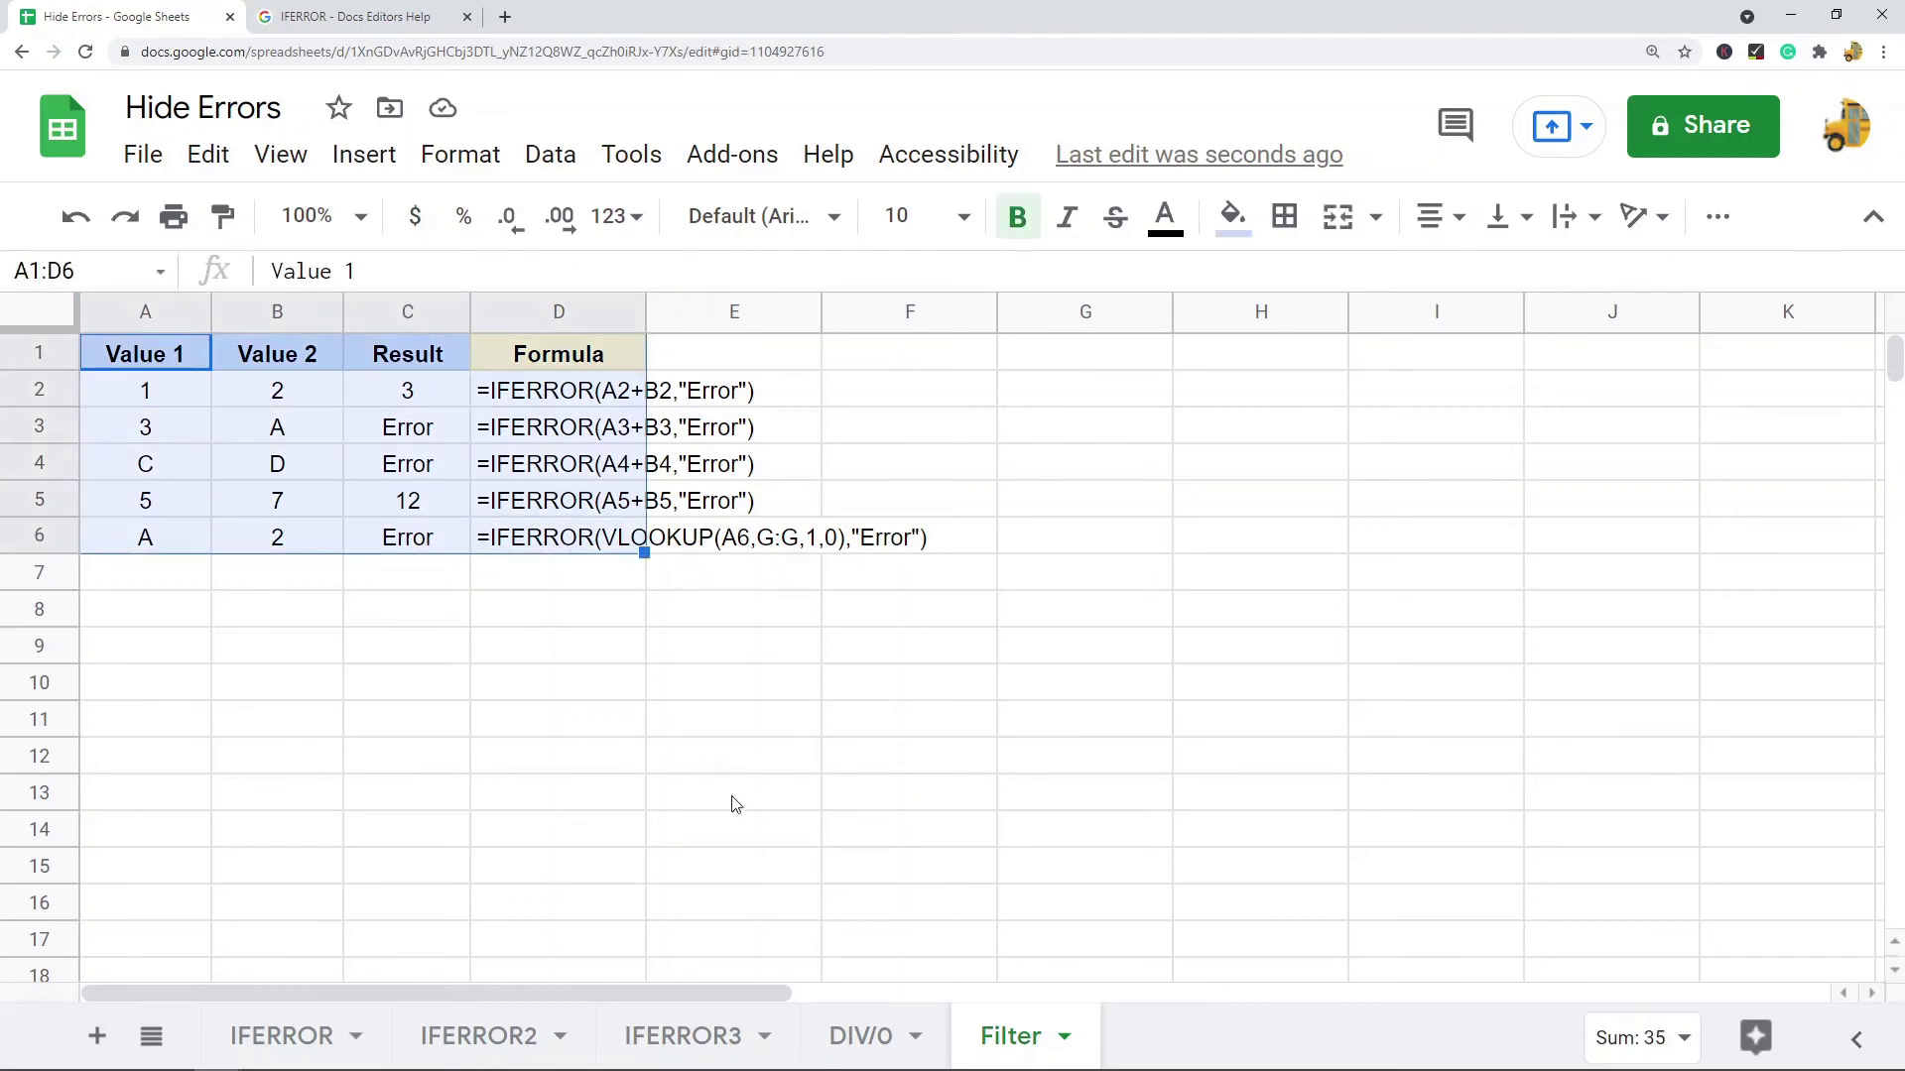
{"action": "left_click", "coordinate": [551, 154]}
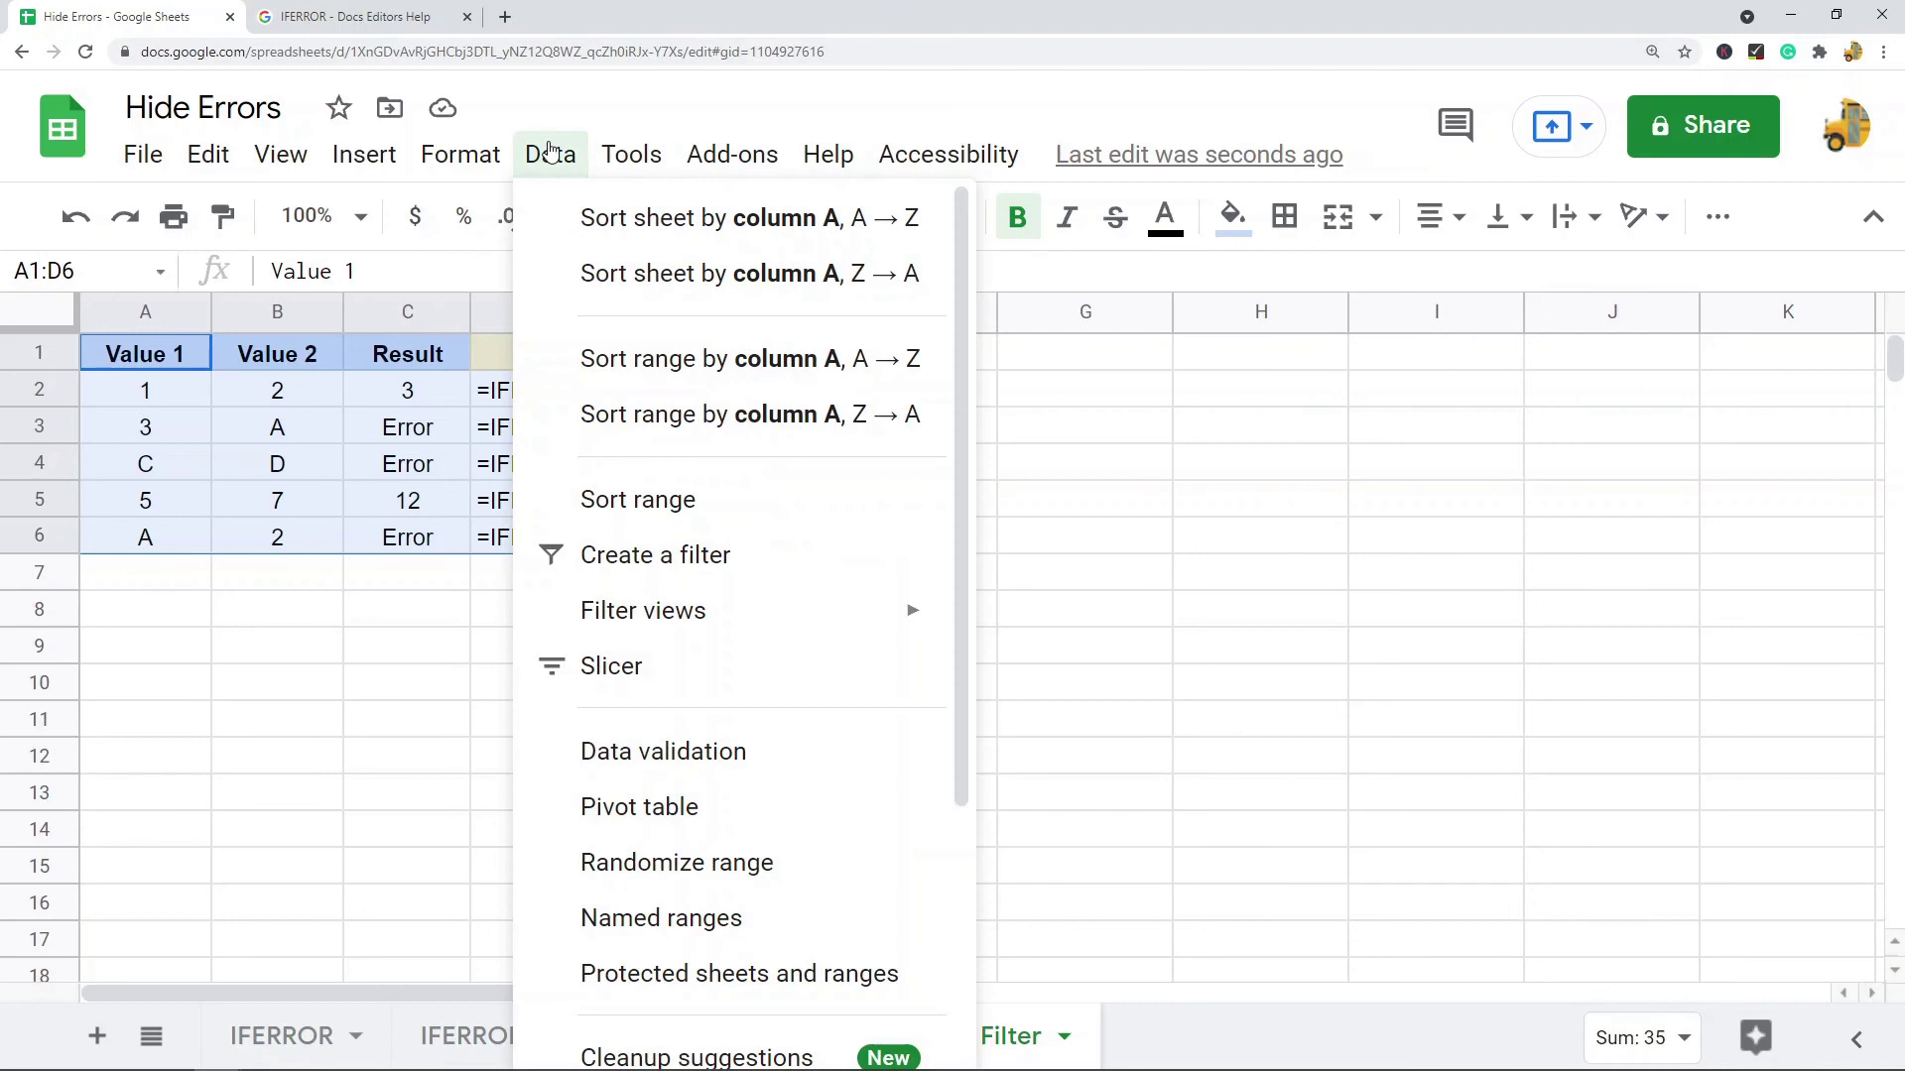
{"action": "left_click", "coordinate": [685, 556]}
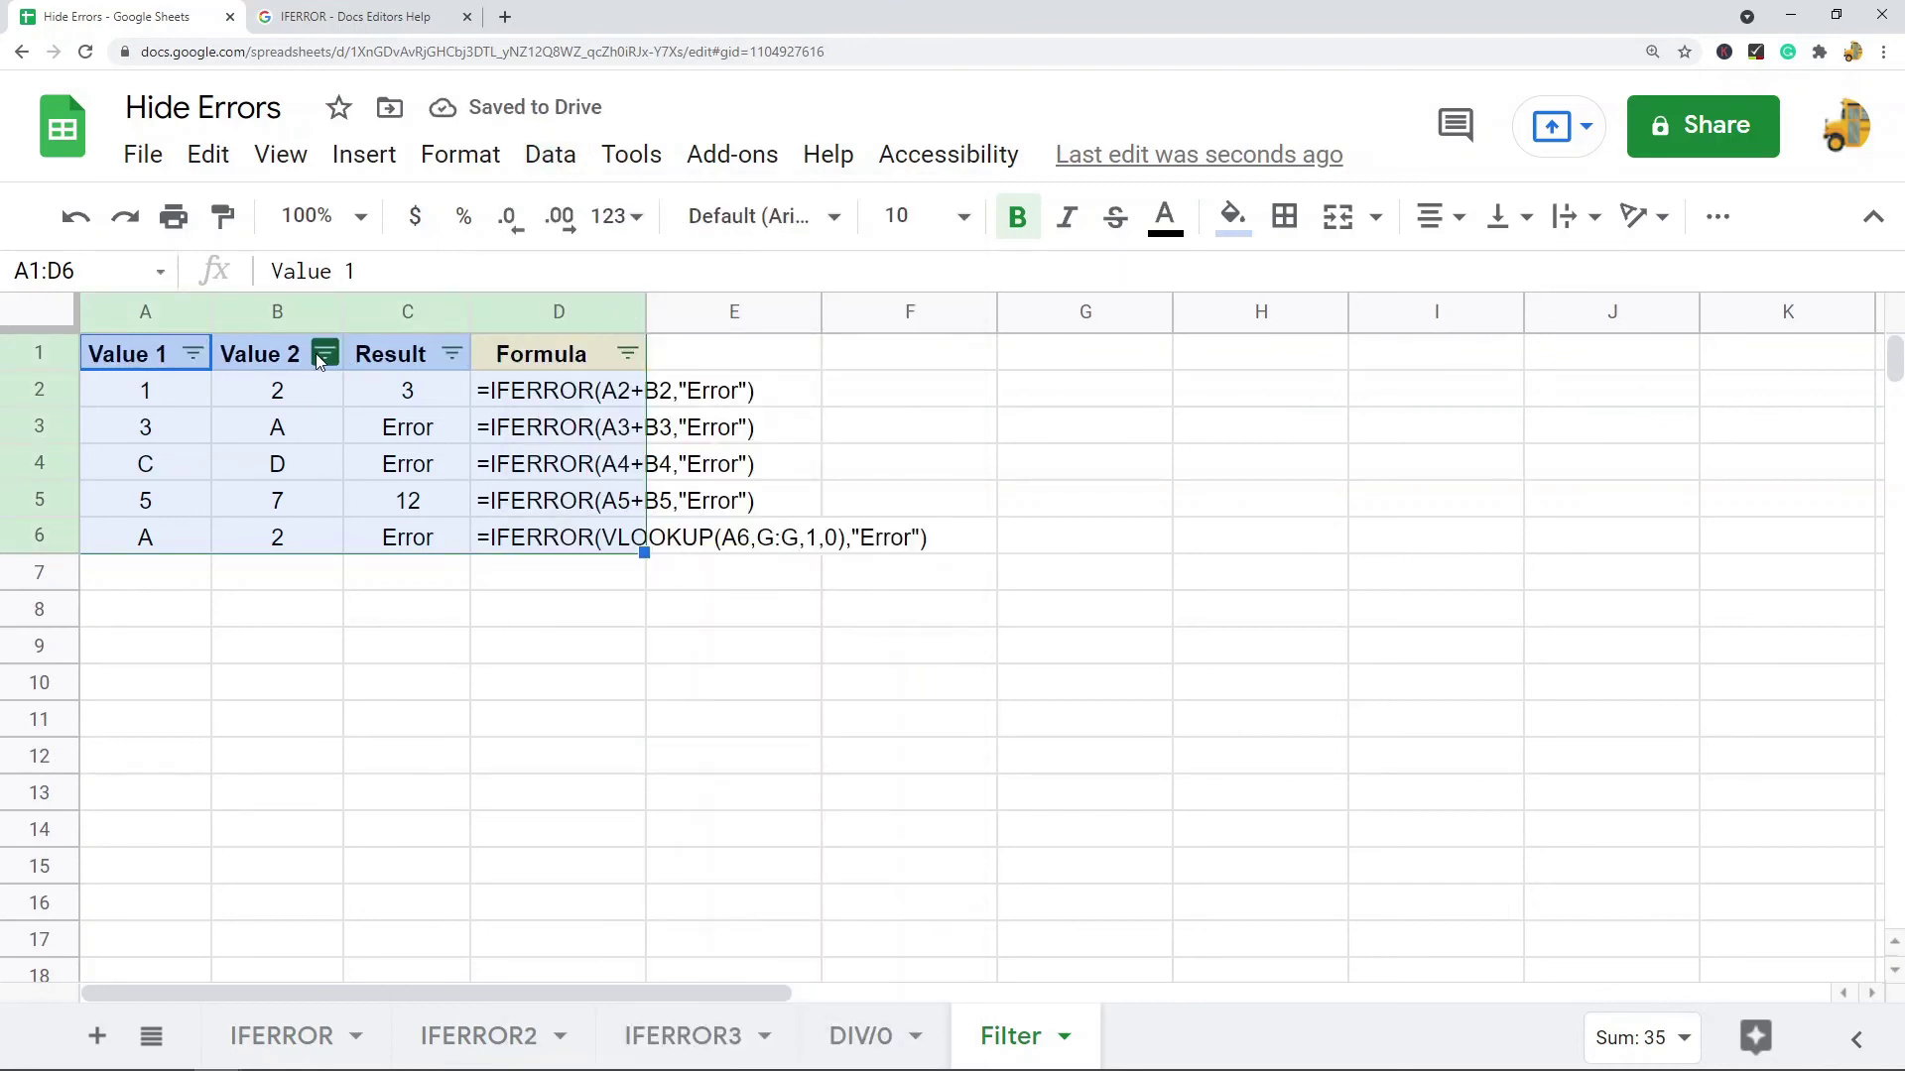
{"action": "left_click", "coordinate": [484, 647]}
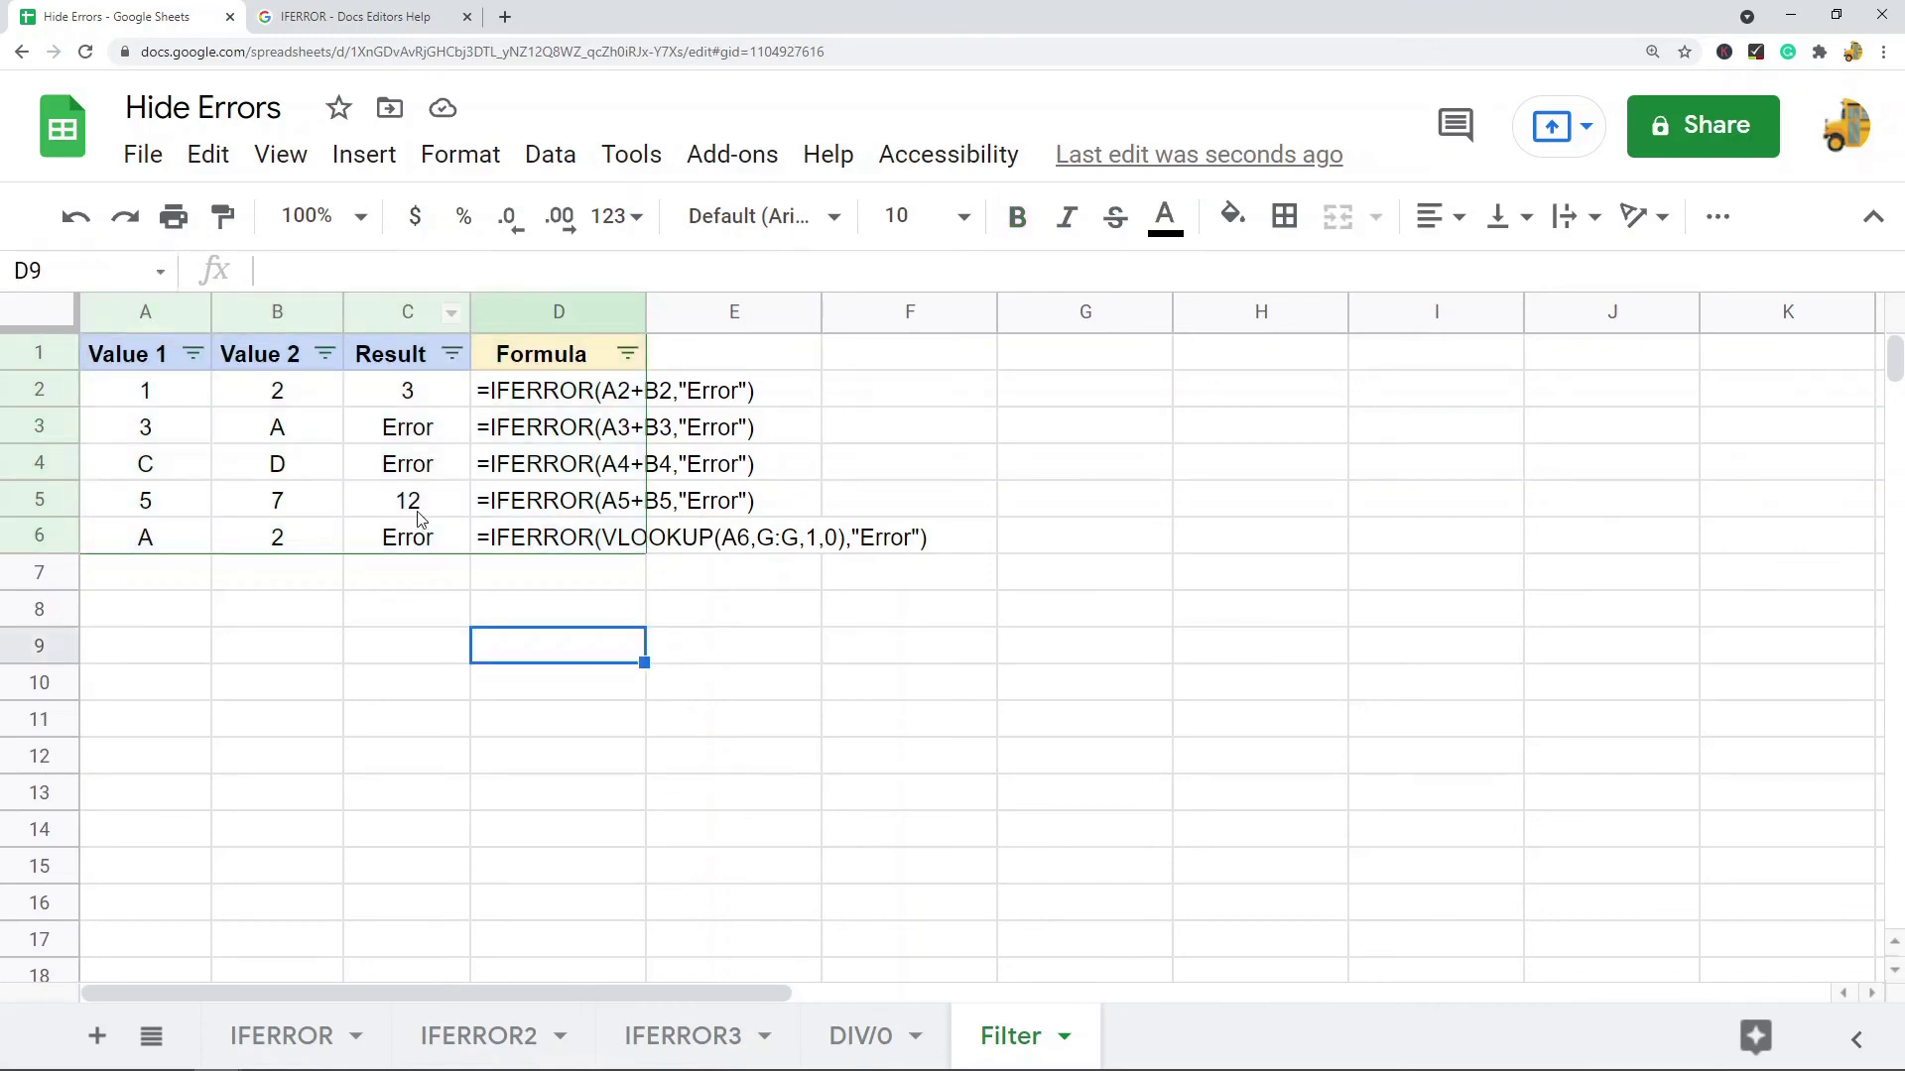
- Uncheck Error in the Result column filter, leaving only rows 2 and 5 (3 and 12)
{"action": "left_click", "coordinate": [452, 354]}
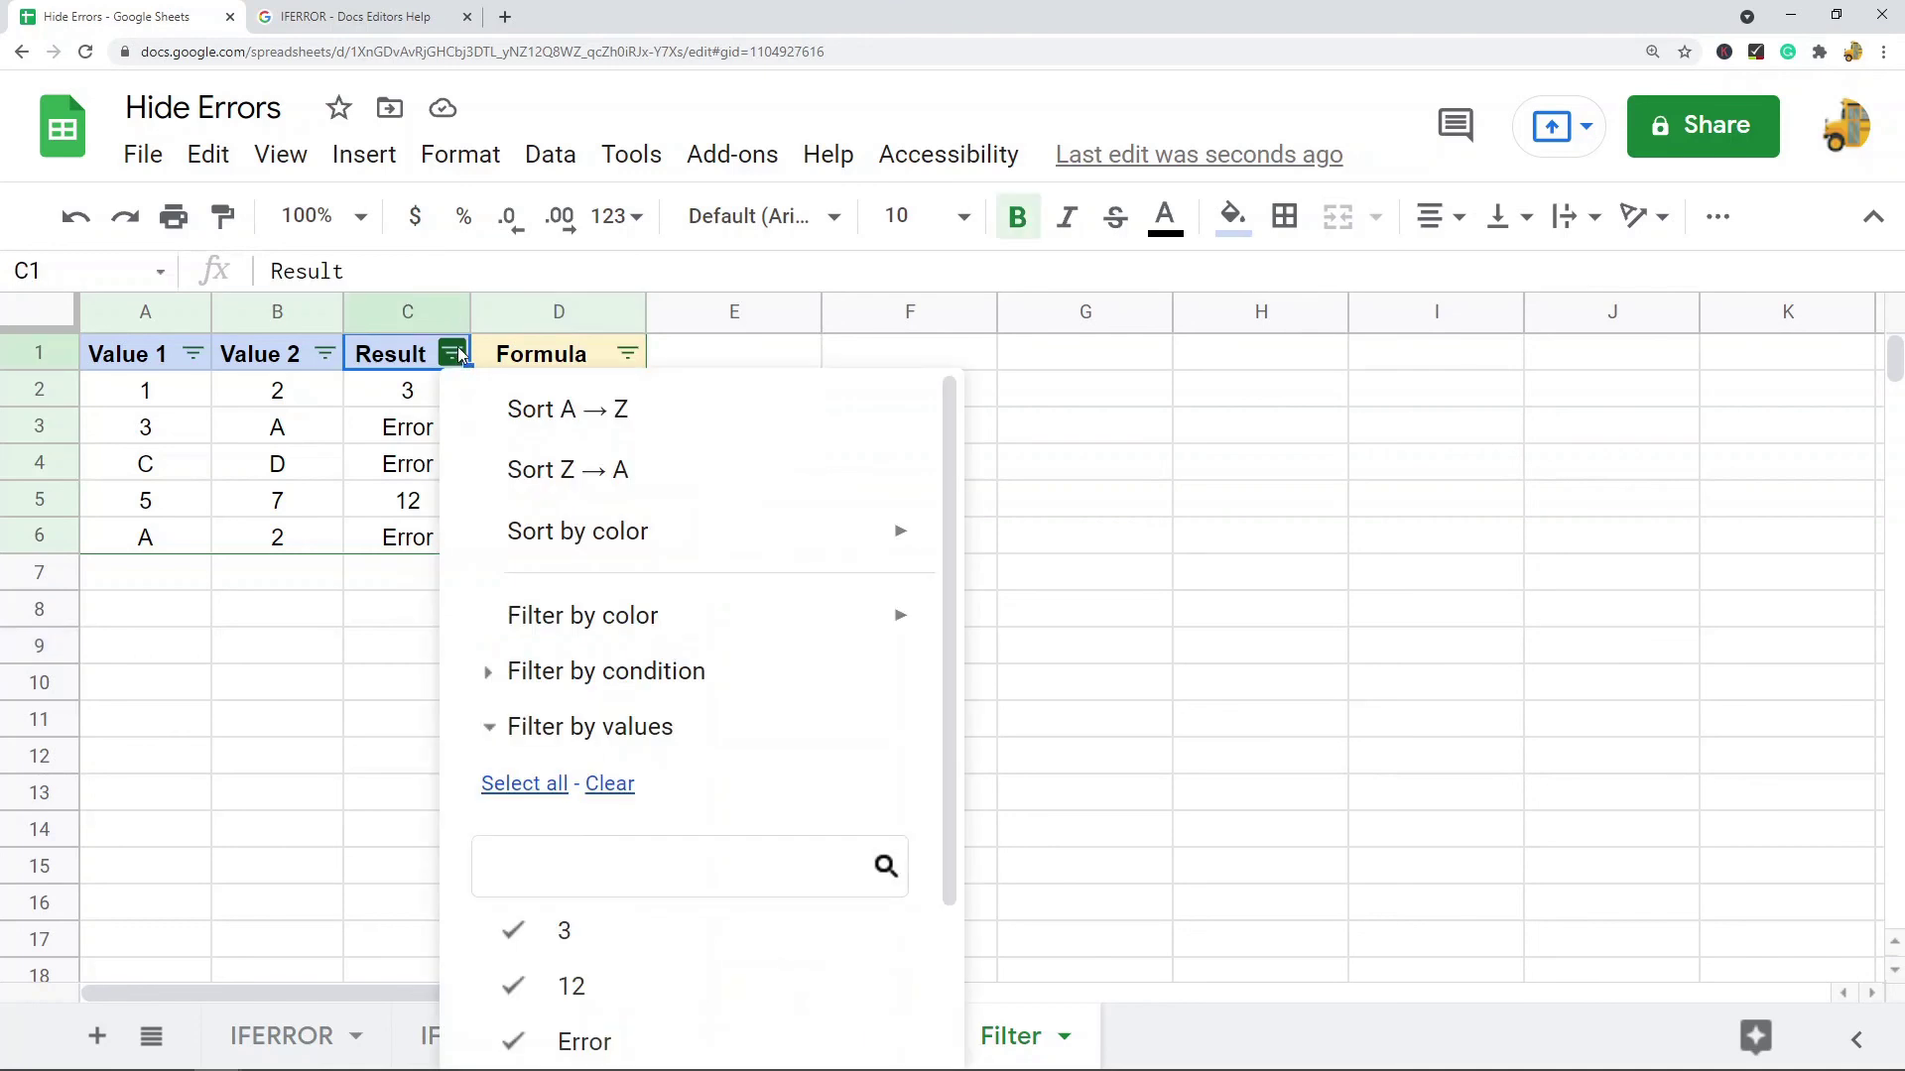
{"action": "scroll", "coordinate": [610, 684], "scroll_direction": "down", "scroll_amount": 2}
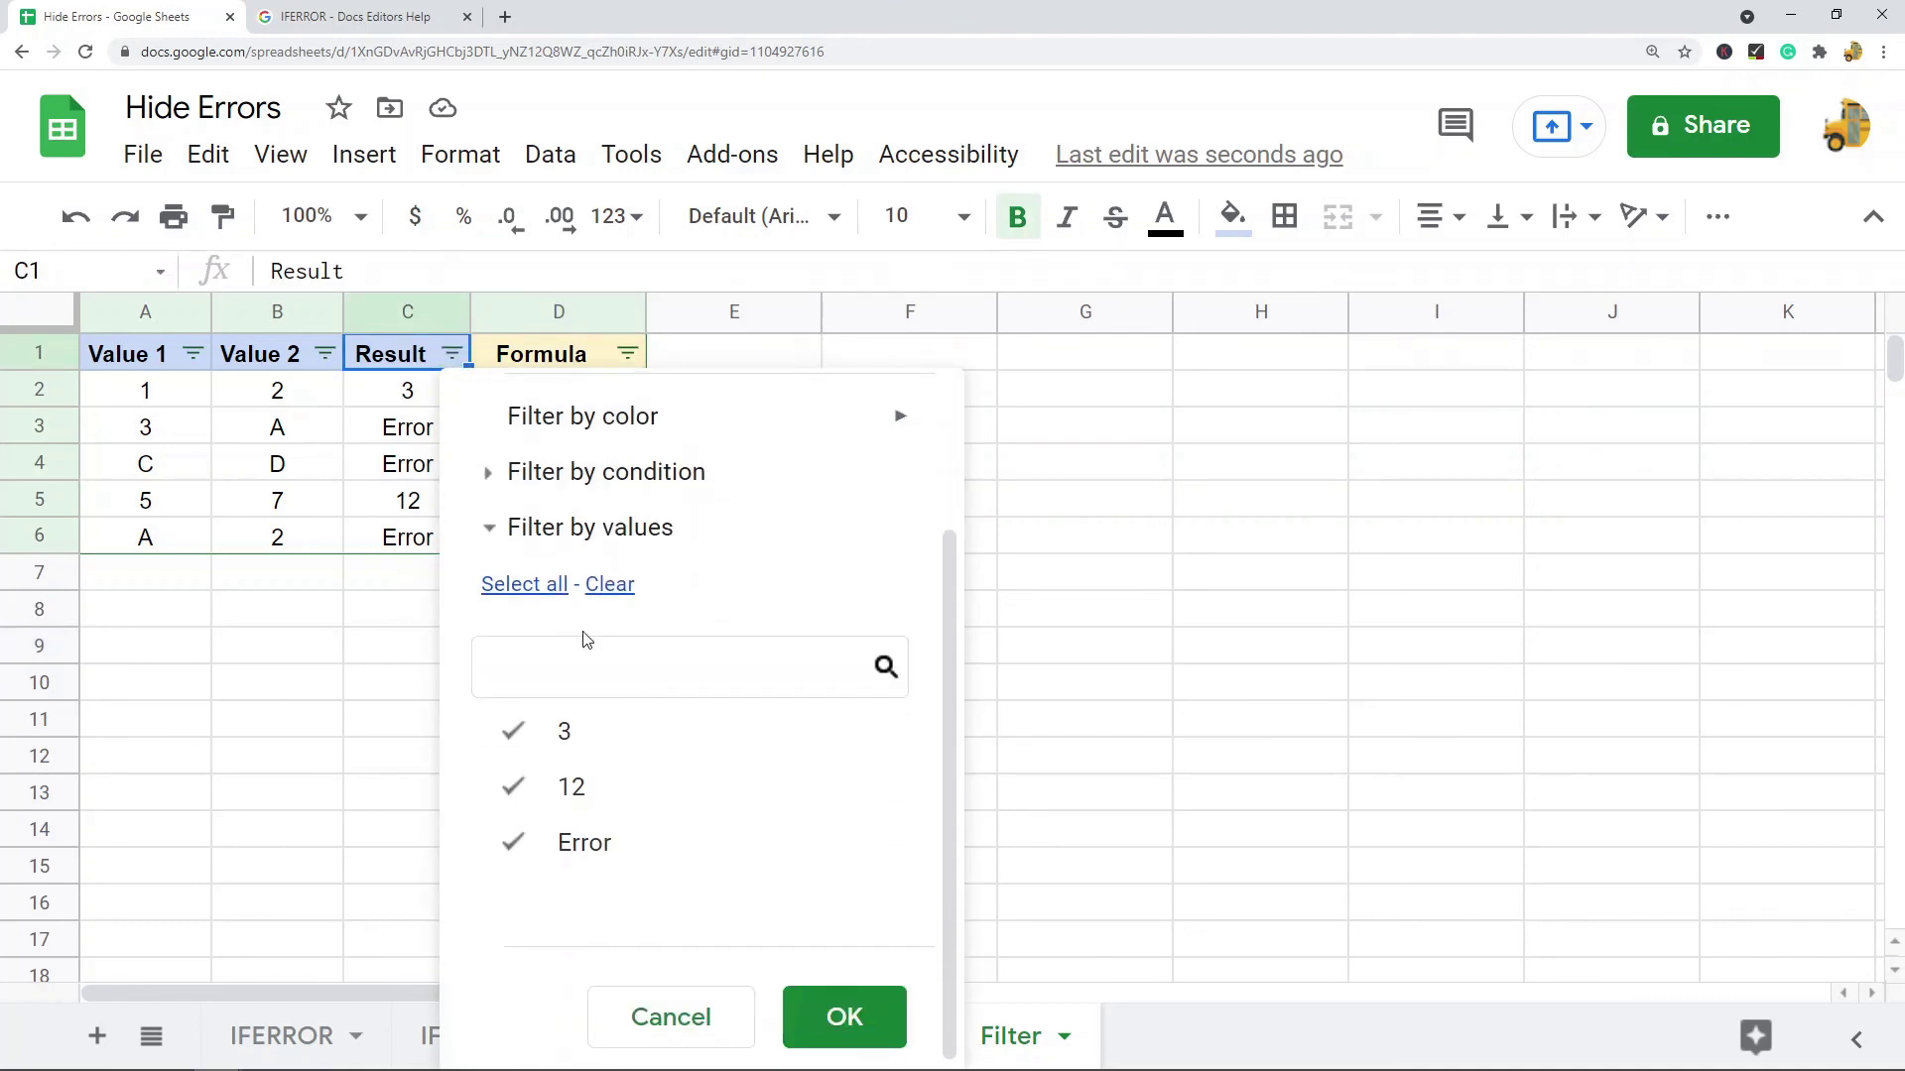
{"action": "left_click", "coordinate": [513, 848]}
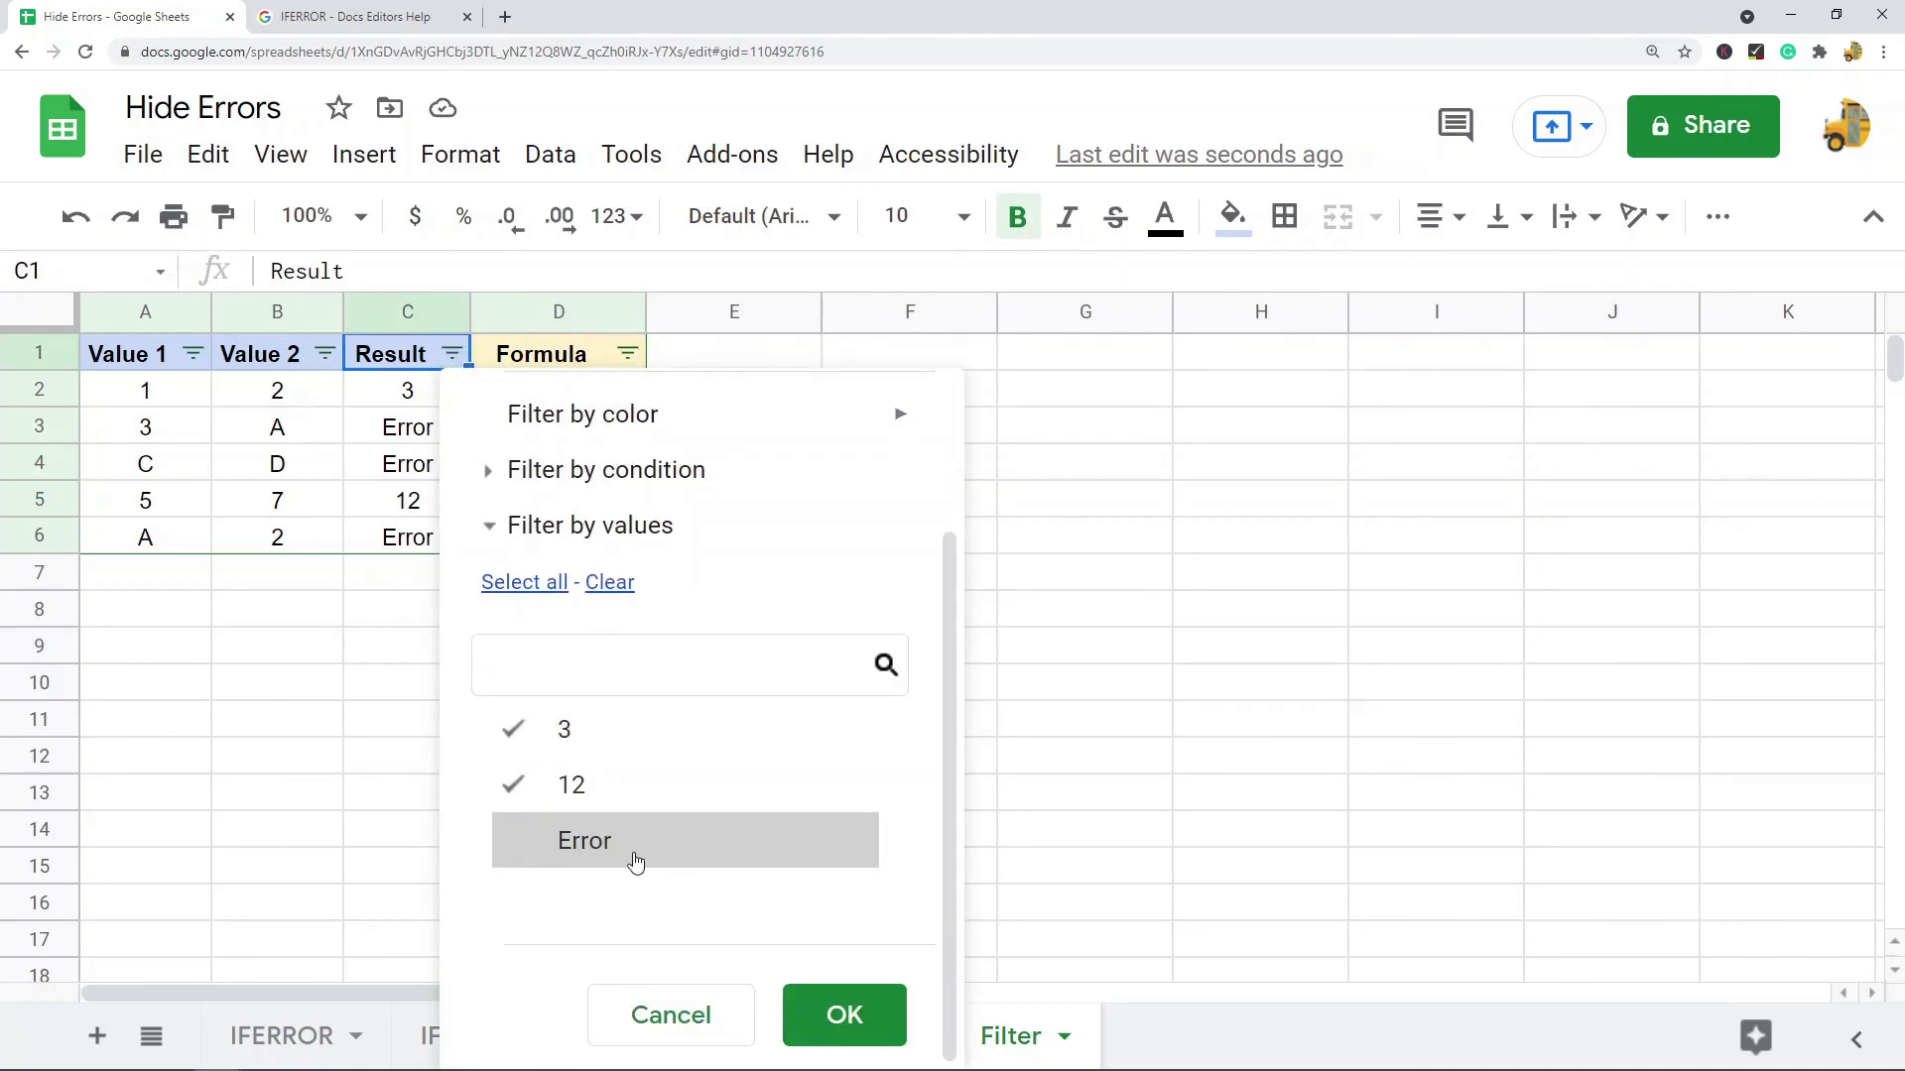
{"action": "left_click", "coordinate": [843, 1017]}
{"action": "left_click", "coordinate": [579, 709]}
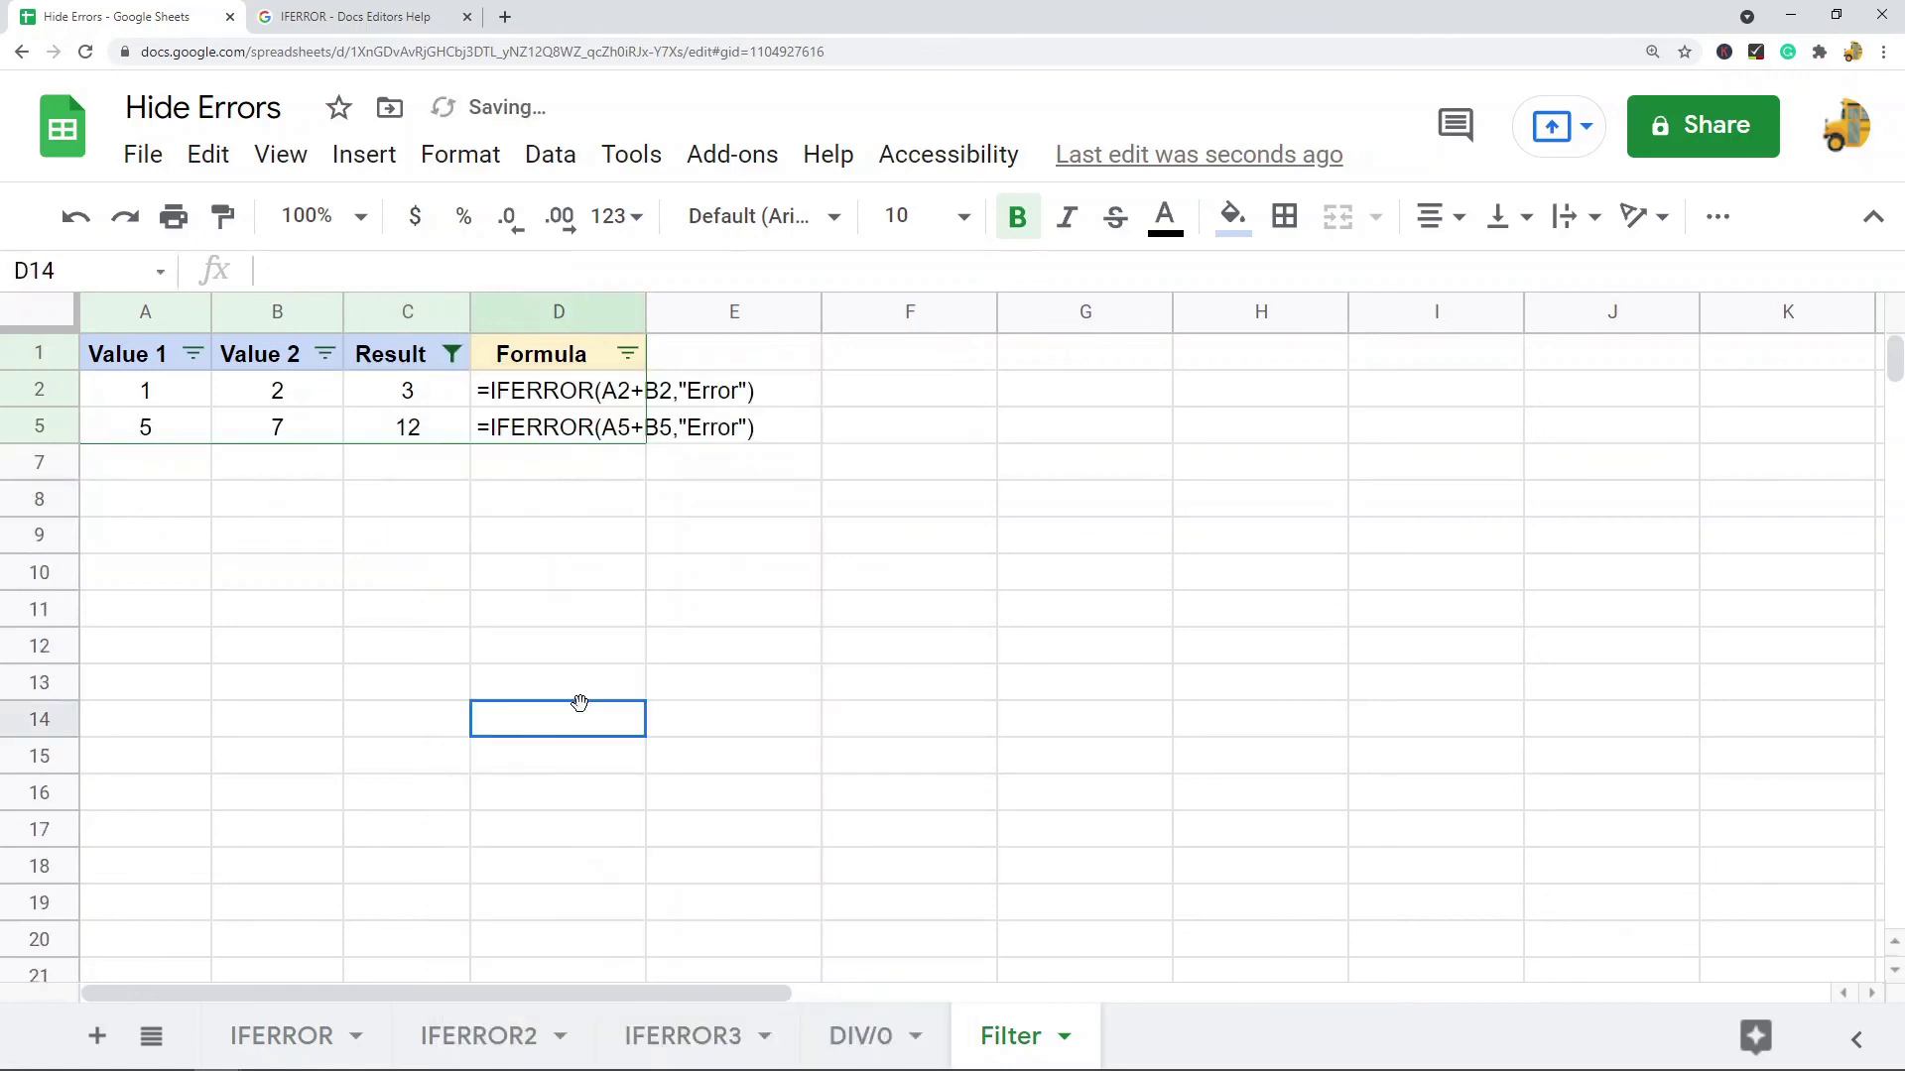
{"action": "left_click_drag", "start_coordinate": [39, 390], "coordinate": [40, 426]}
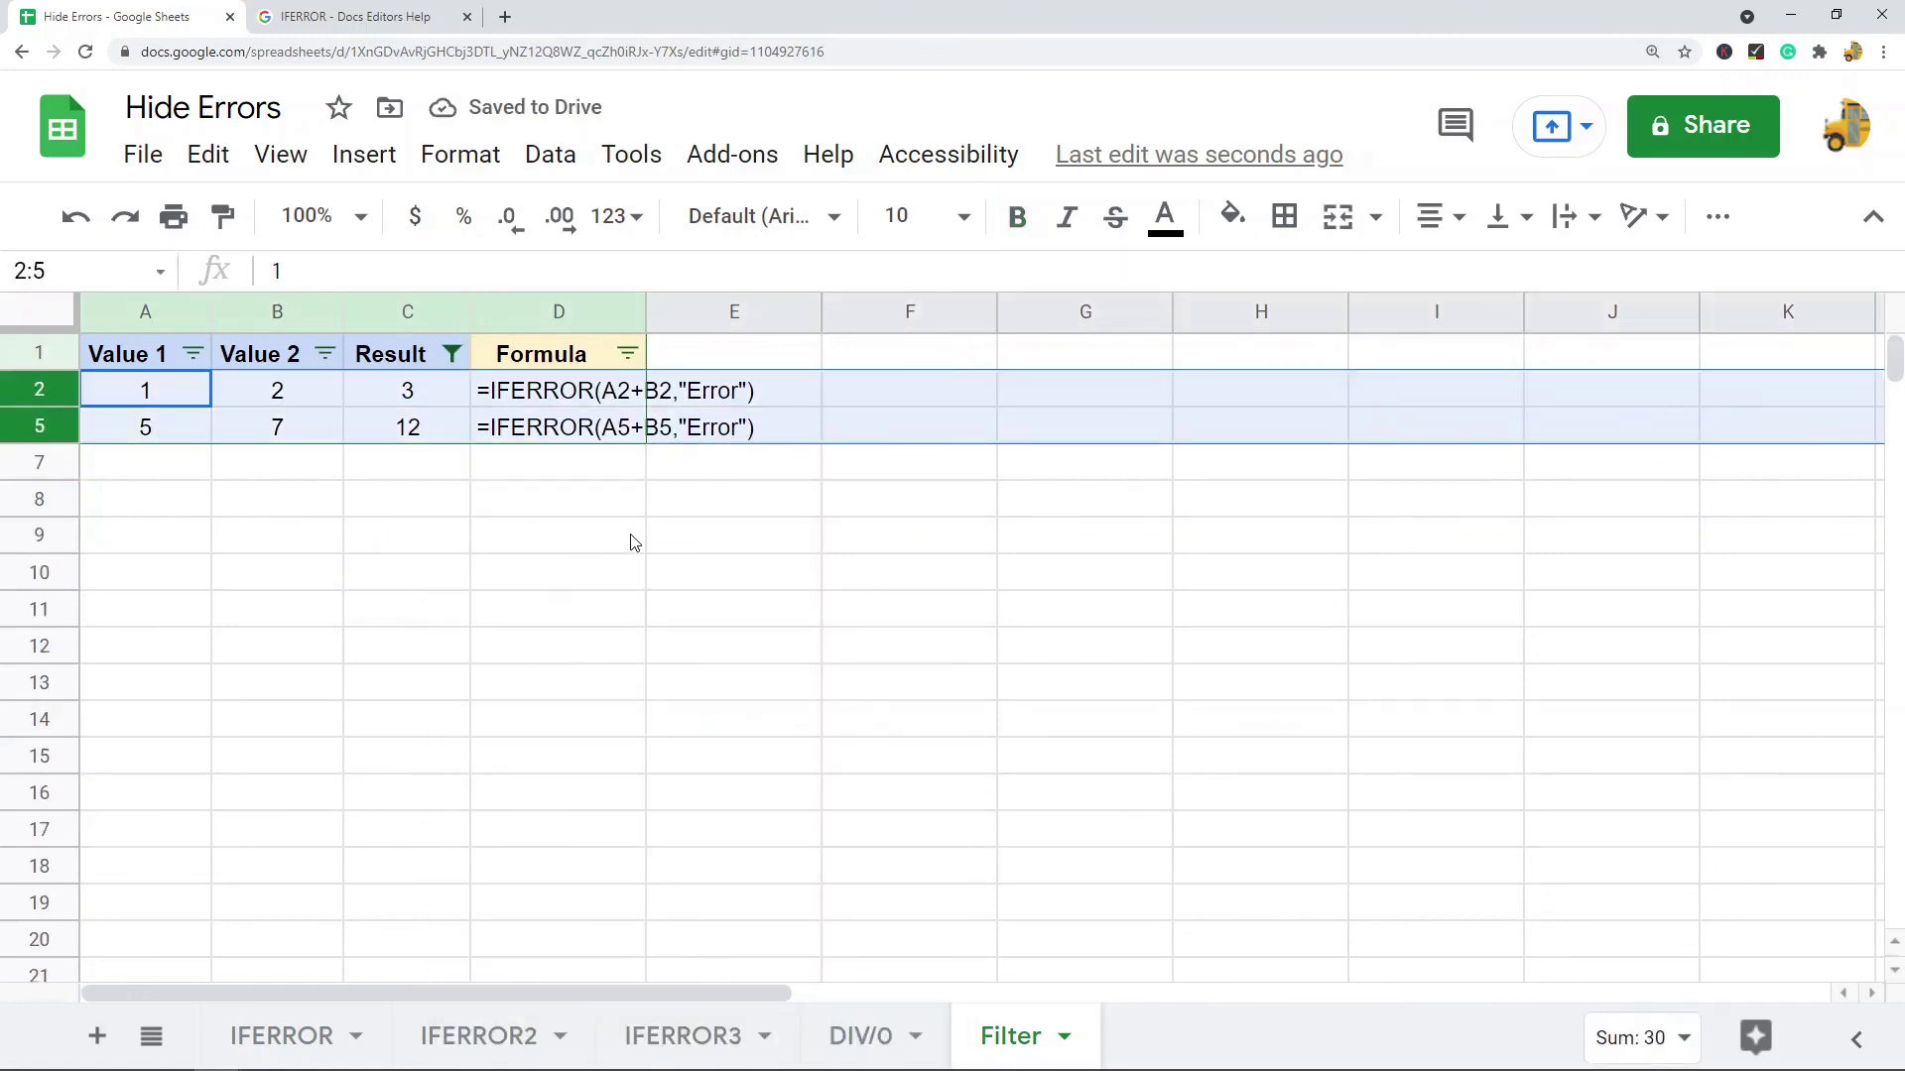
{"action": "left_click", "coordinate": [692, 615]}
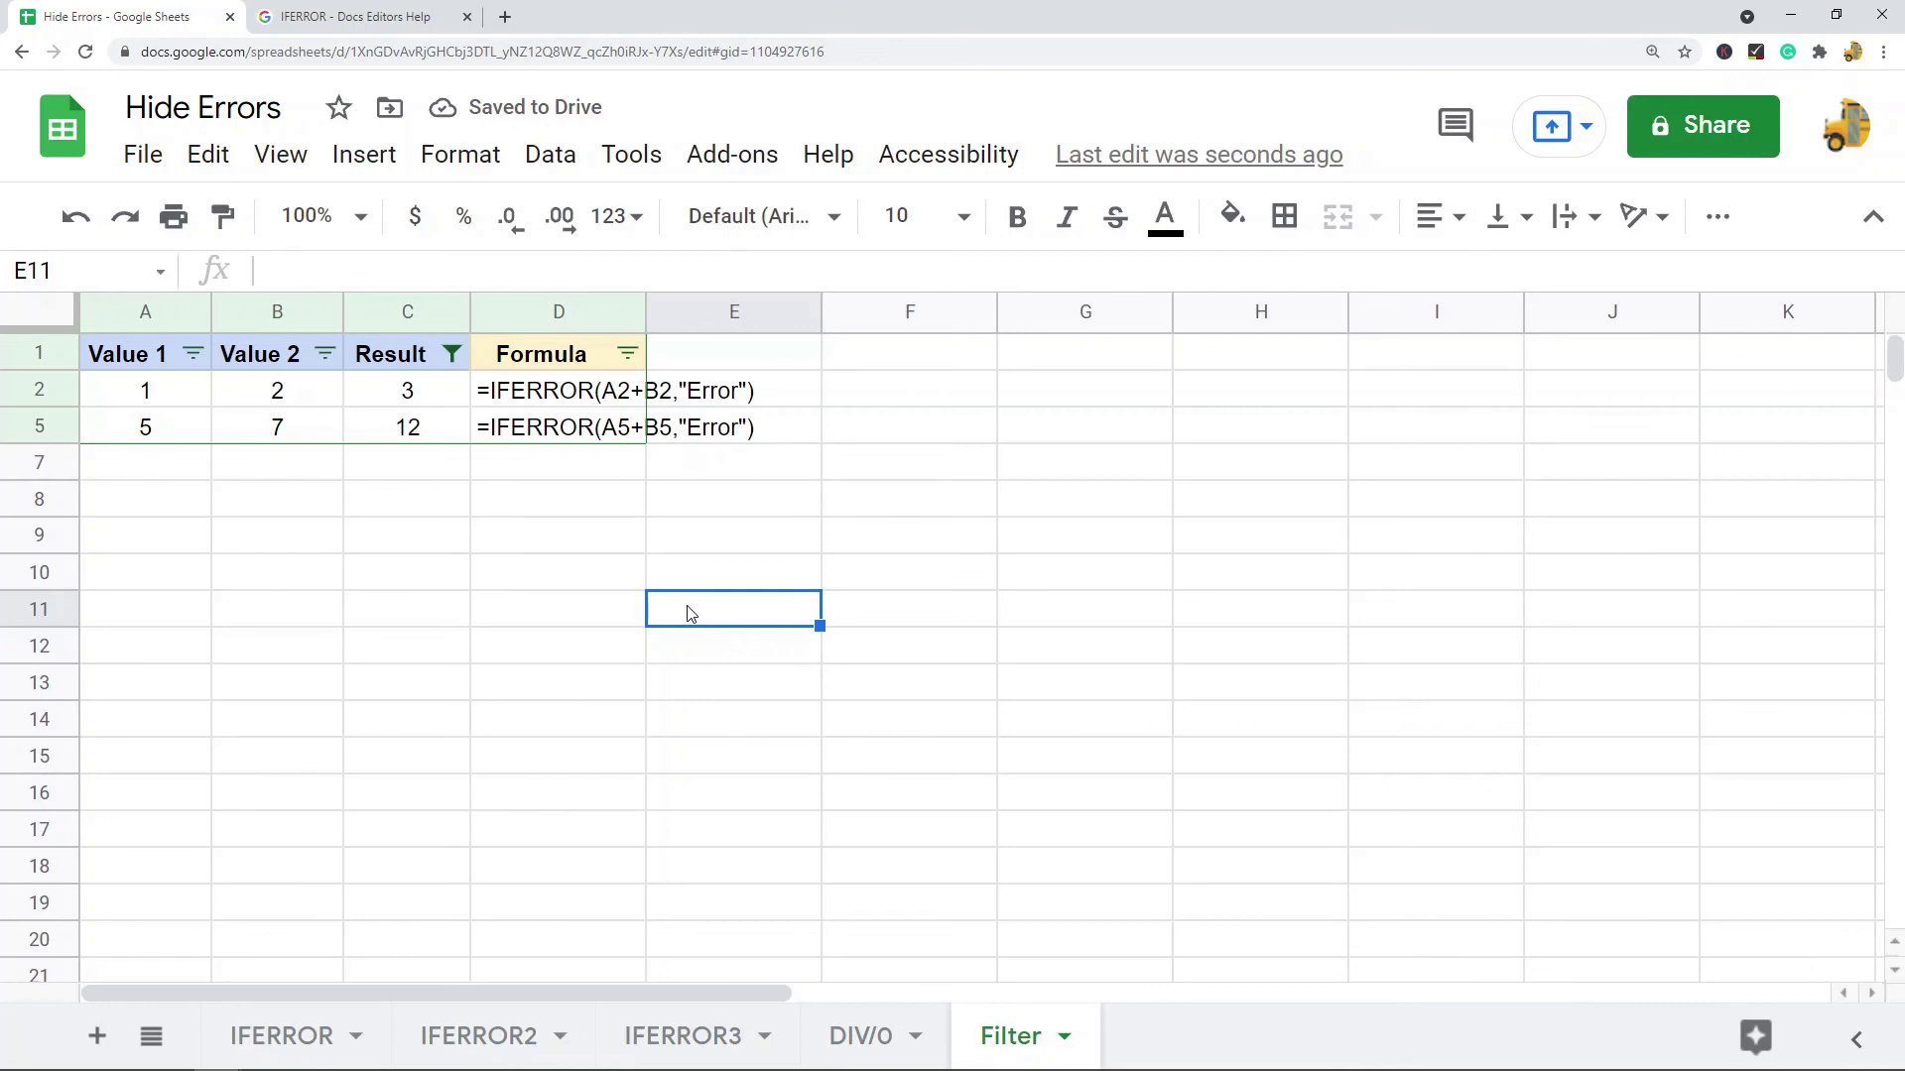